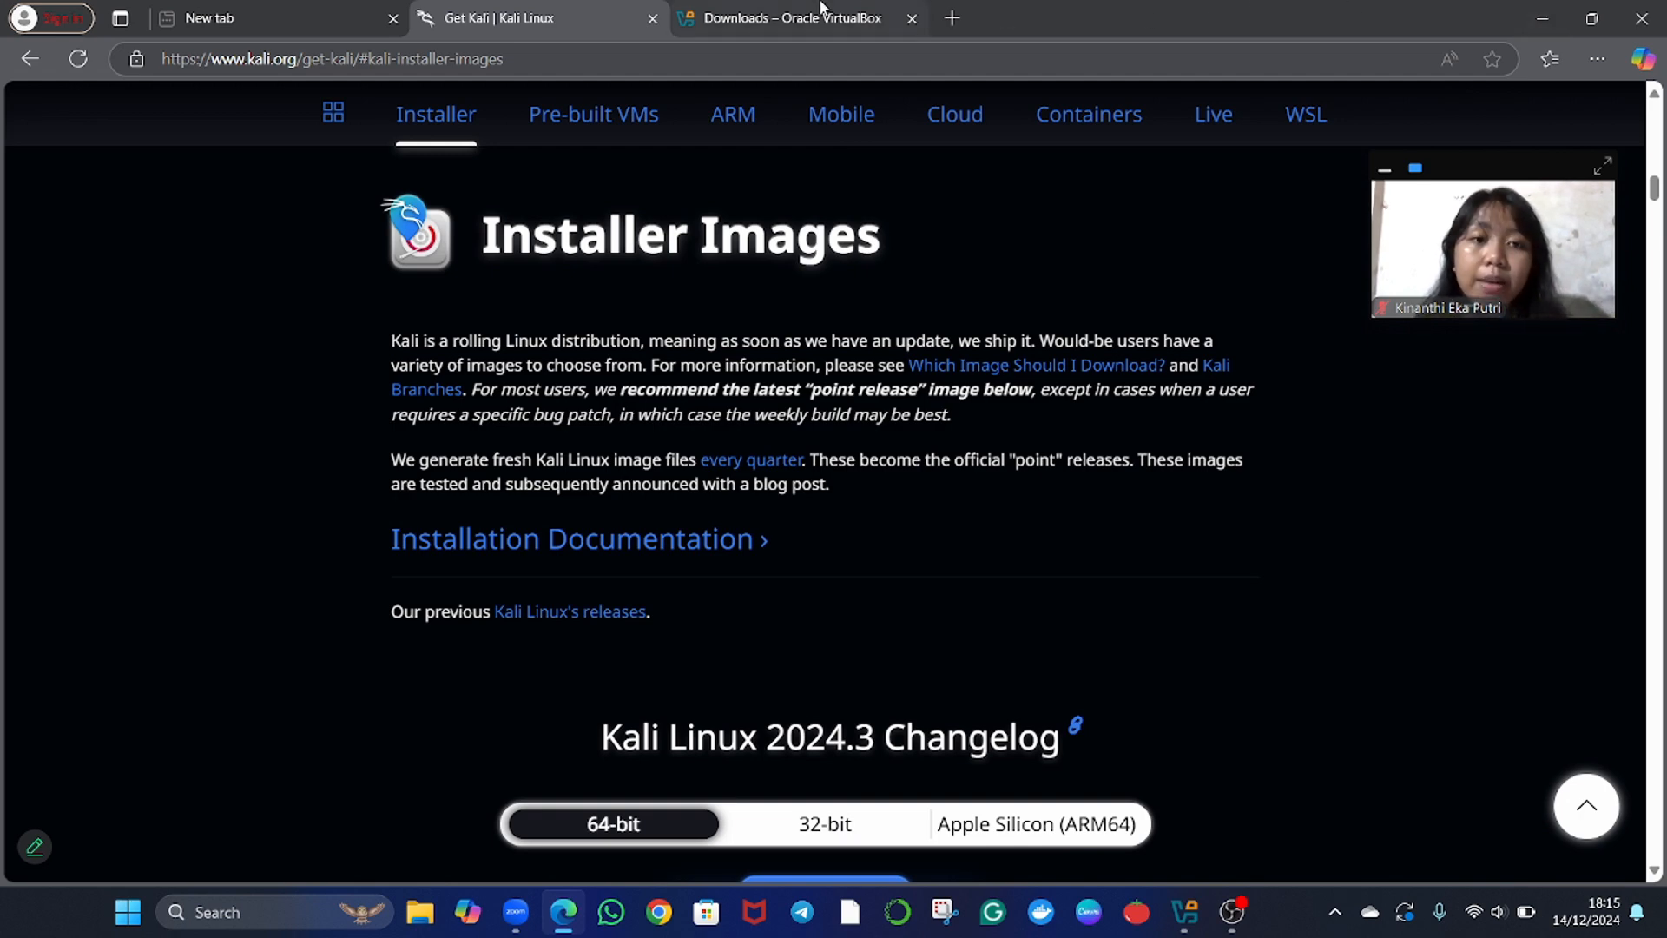
Open the VirtualBox download page and look over the platform packages offered for Windows and other hosts.
{"action": "mouse_move", "coordinate": [821, 7]}
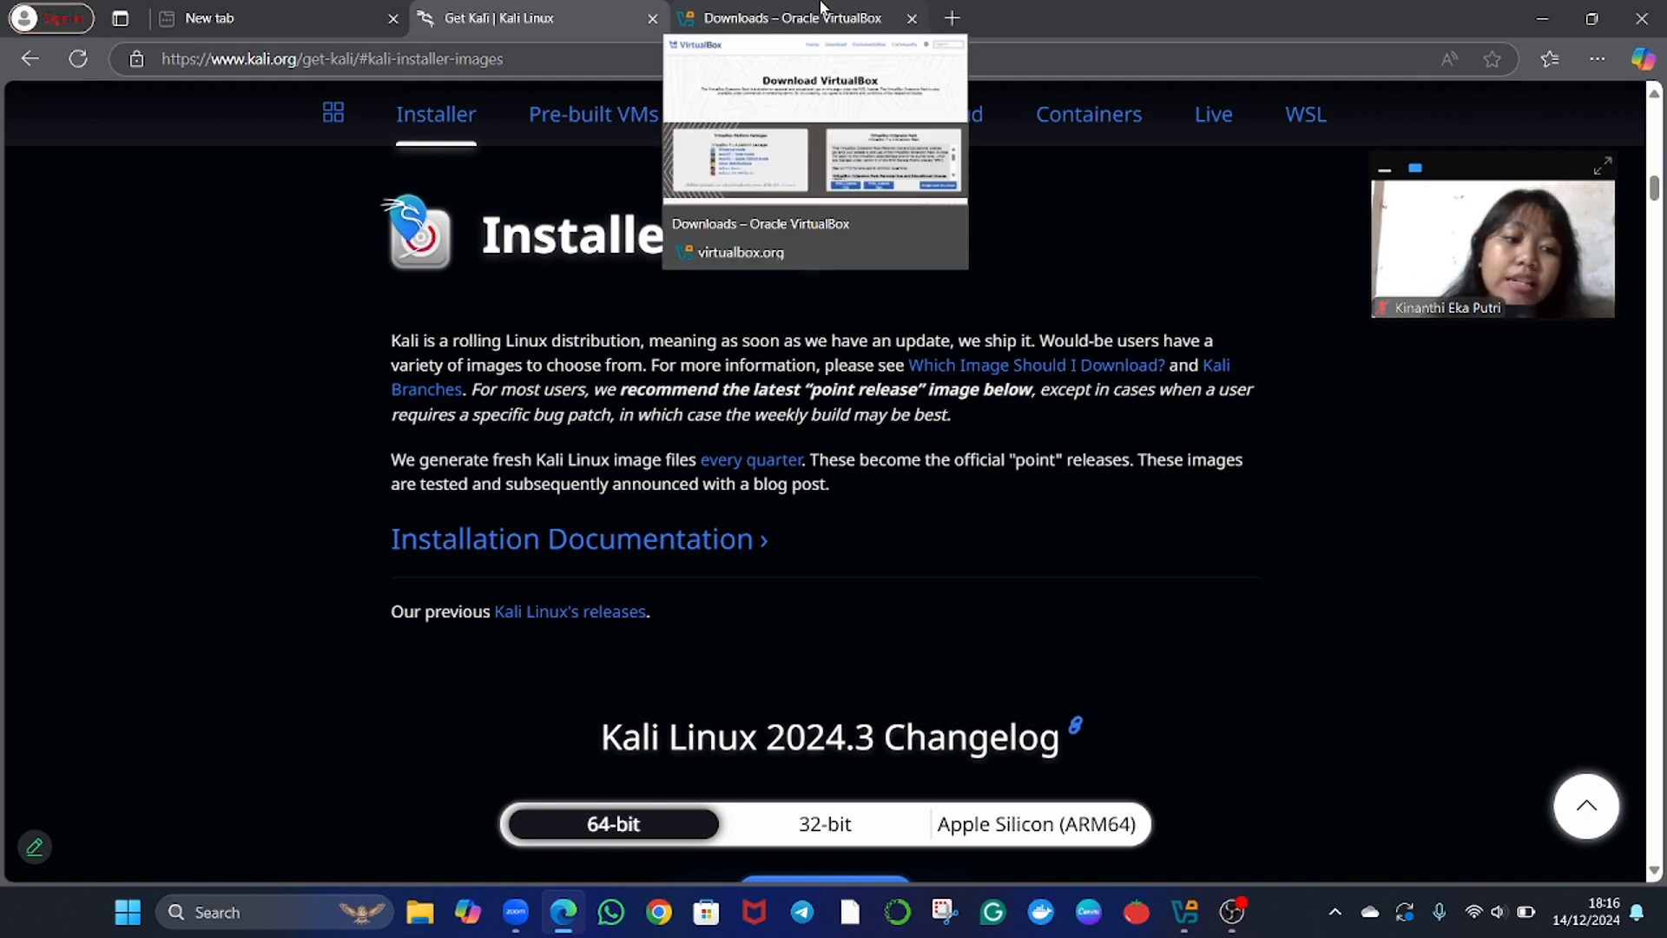
{"action": "left_click", "coordinate": [822, 7]}
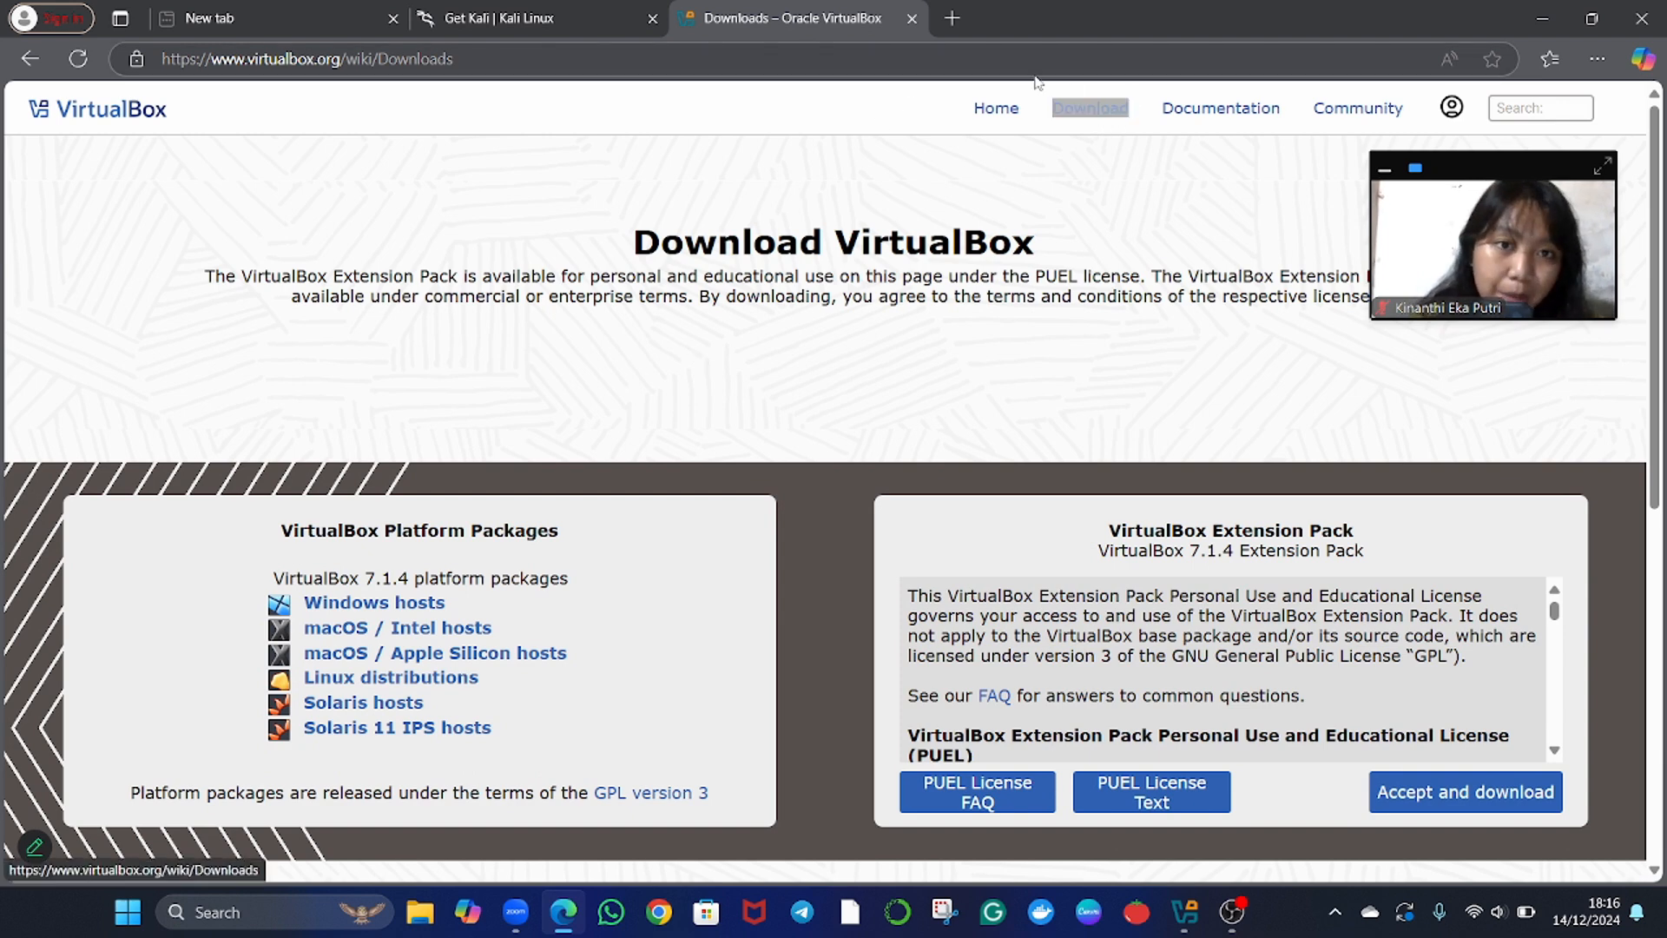
{"action": "left_click", "coordinate": [1083, 116]}
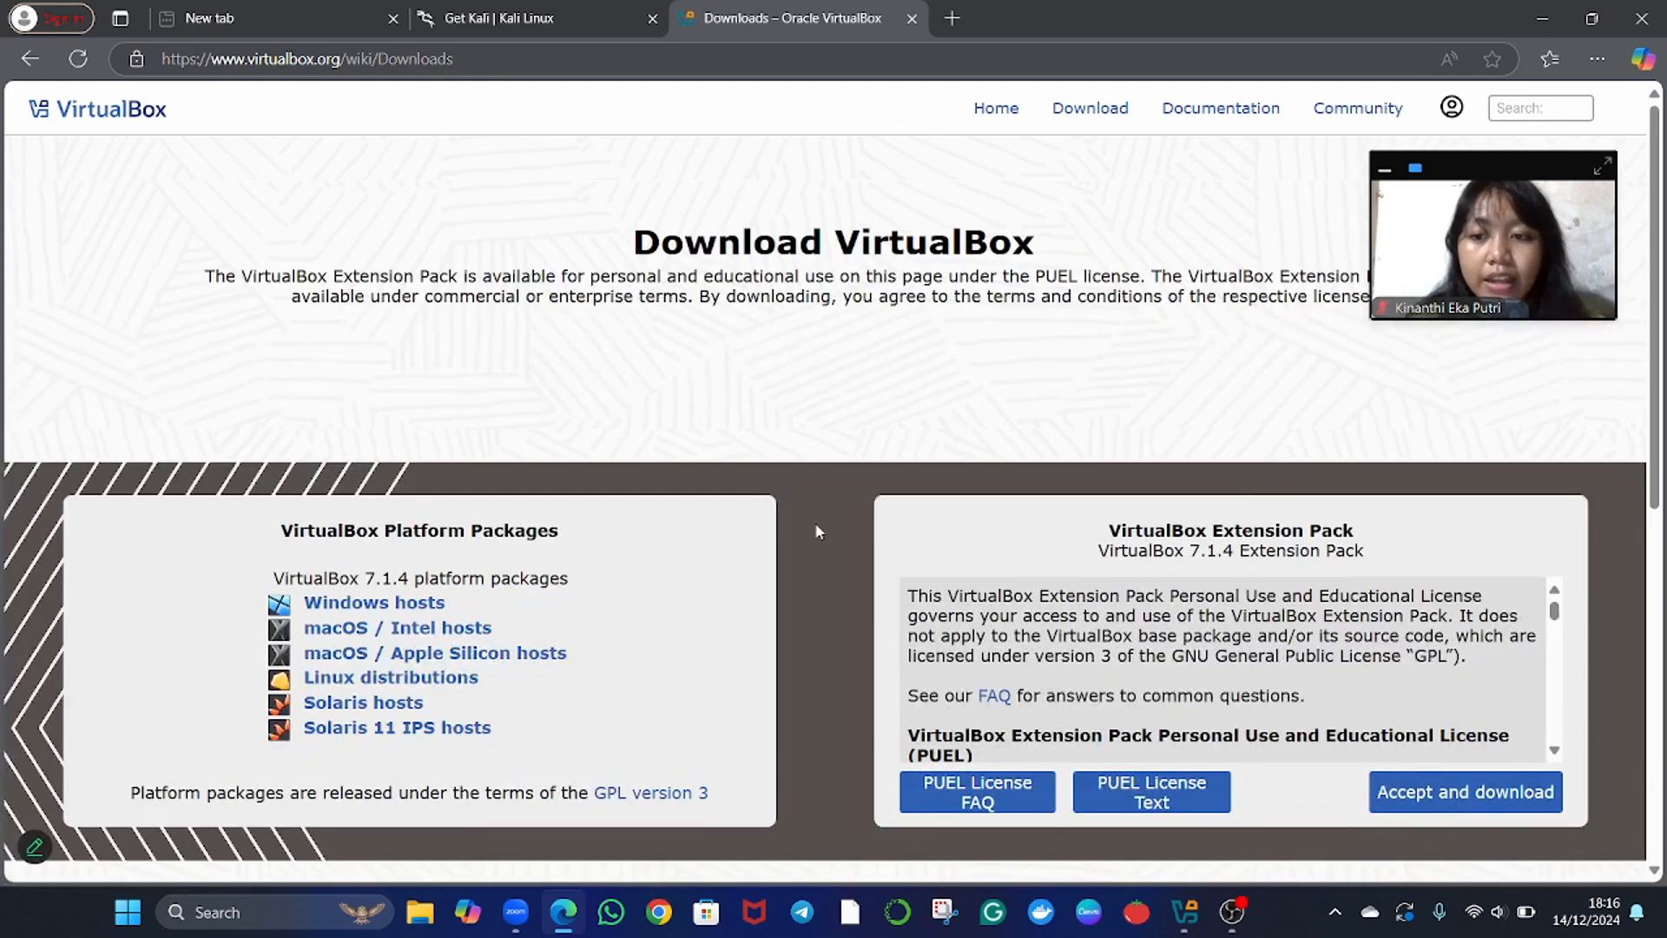
{"action": "scroll", "coordinate": [816, 532], "scroll_direction": "down", "scroll_amount": 4}
{"action": "scroll", "coordinate": [543, 256], "scroll_direction": "up", "scroll_amount": 1}
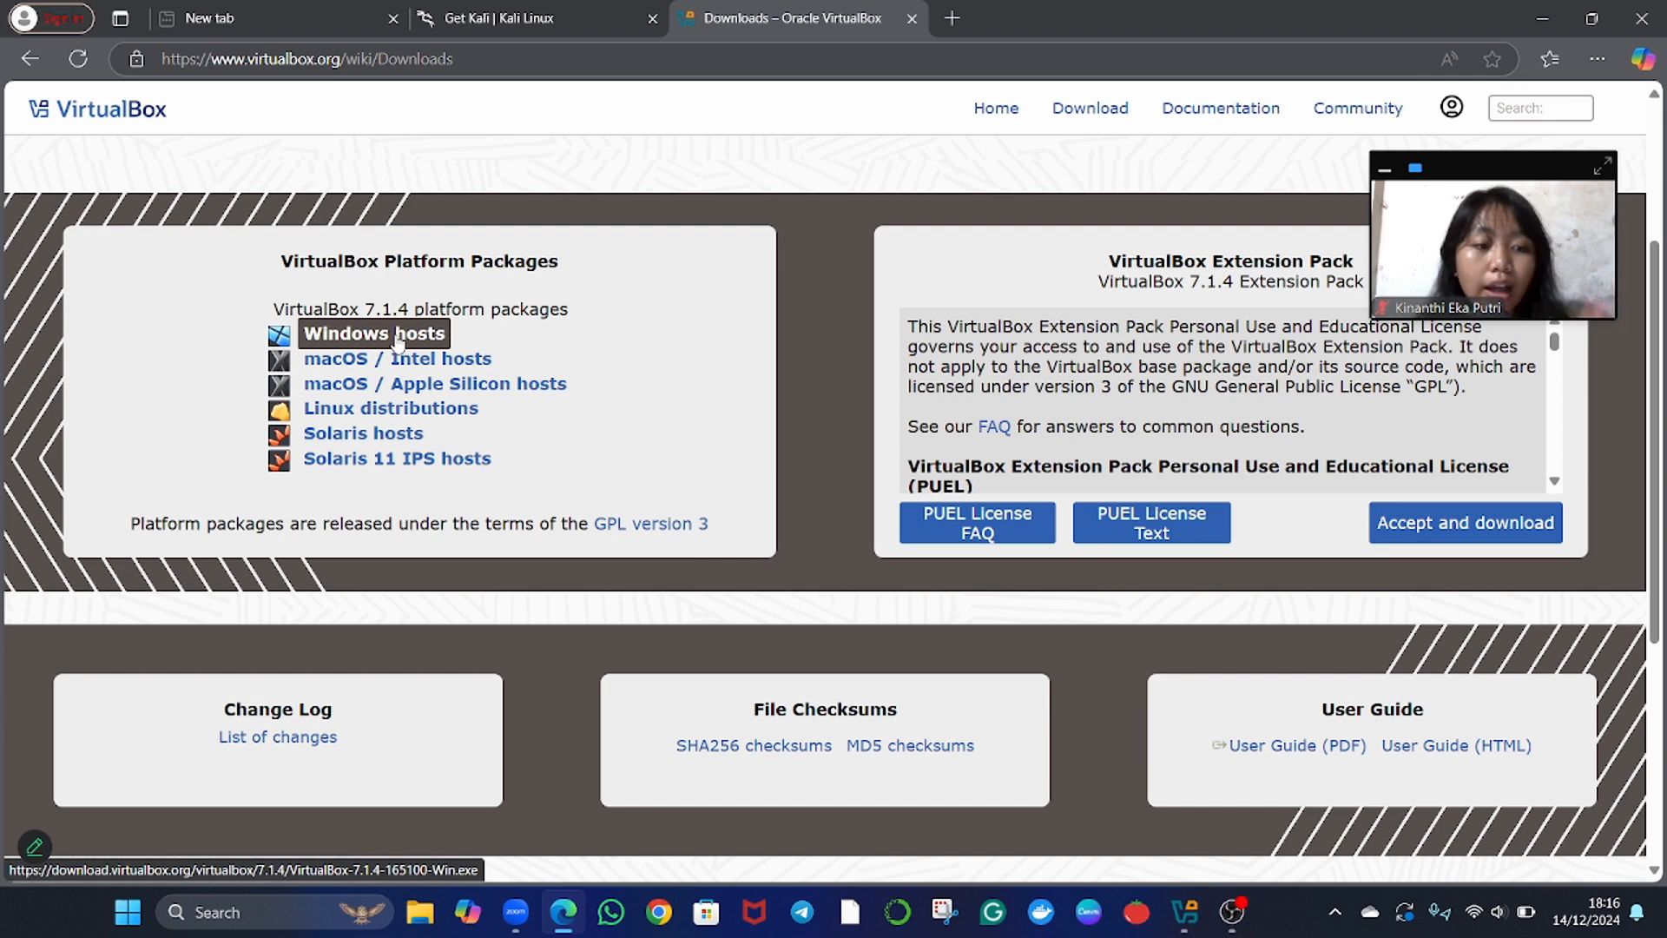
Return to the Get Kali page and examine the 64-bit installer images offered for Kali Linux 2024.3.
{"action": "left_click", "coordinate": [538, 8]}
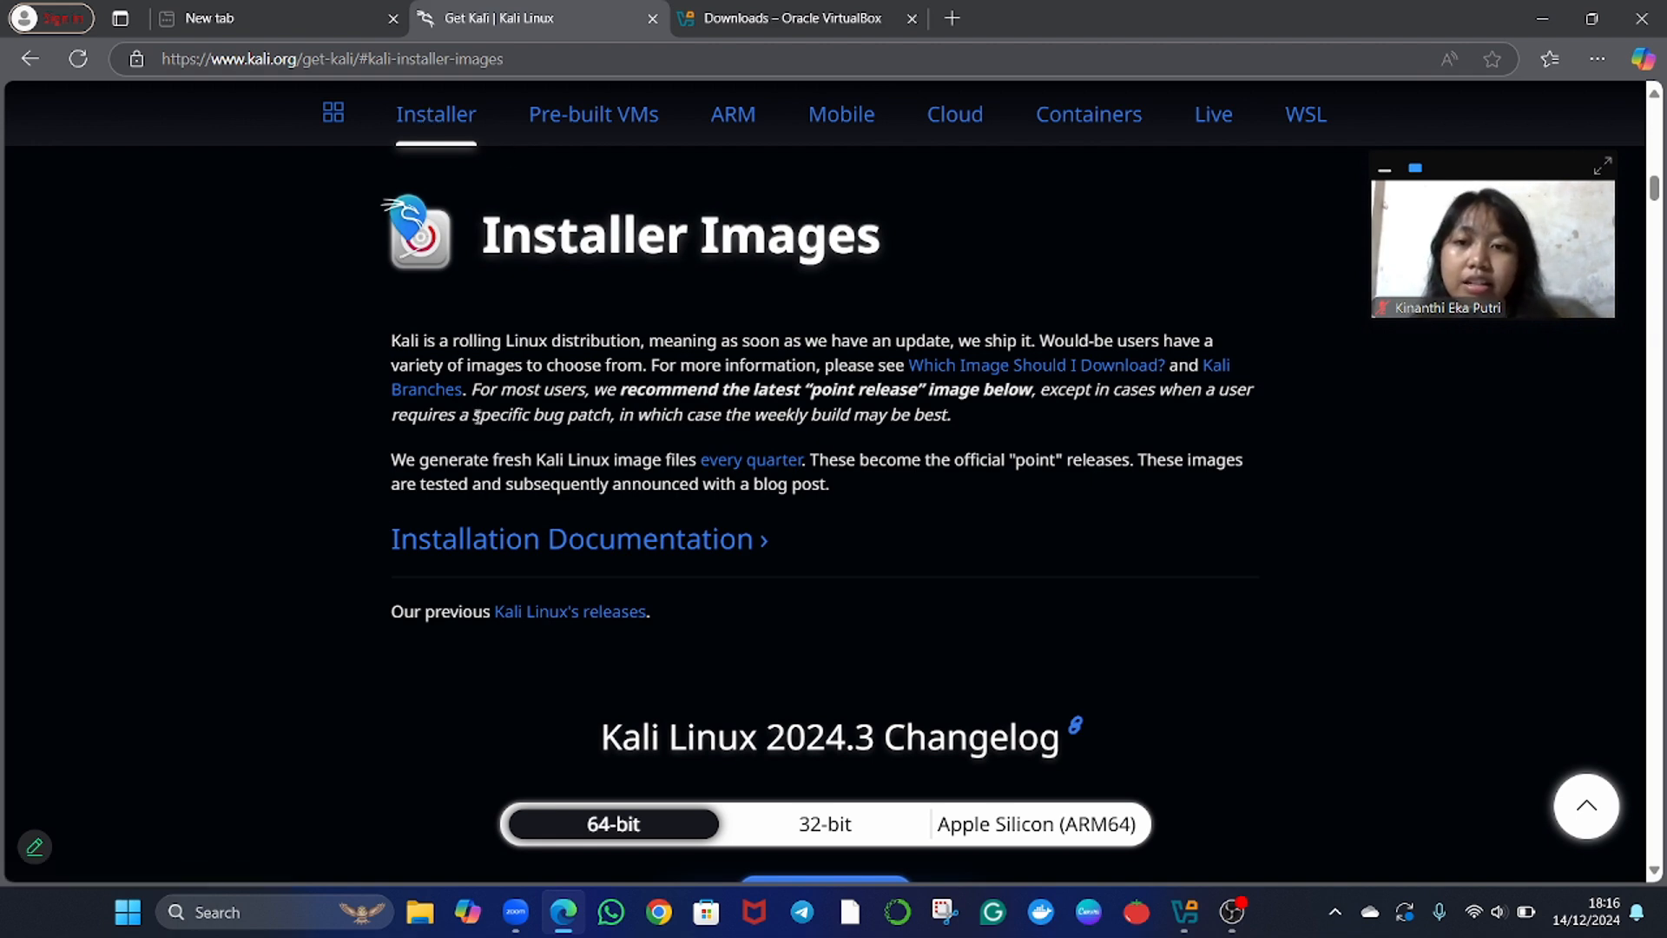
{"action": "scroll", "coordinate": [477, 416], "scroll_direction": "down", "scroll_amount": 1}
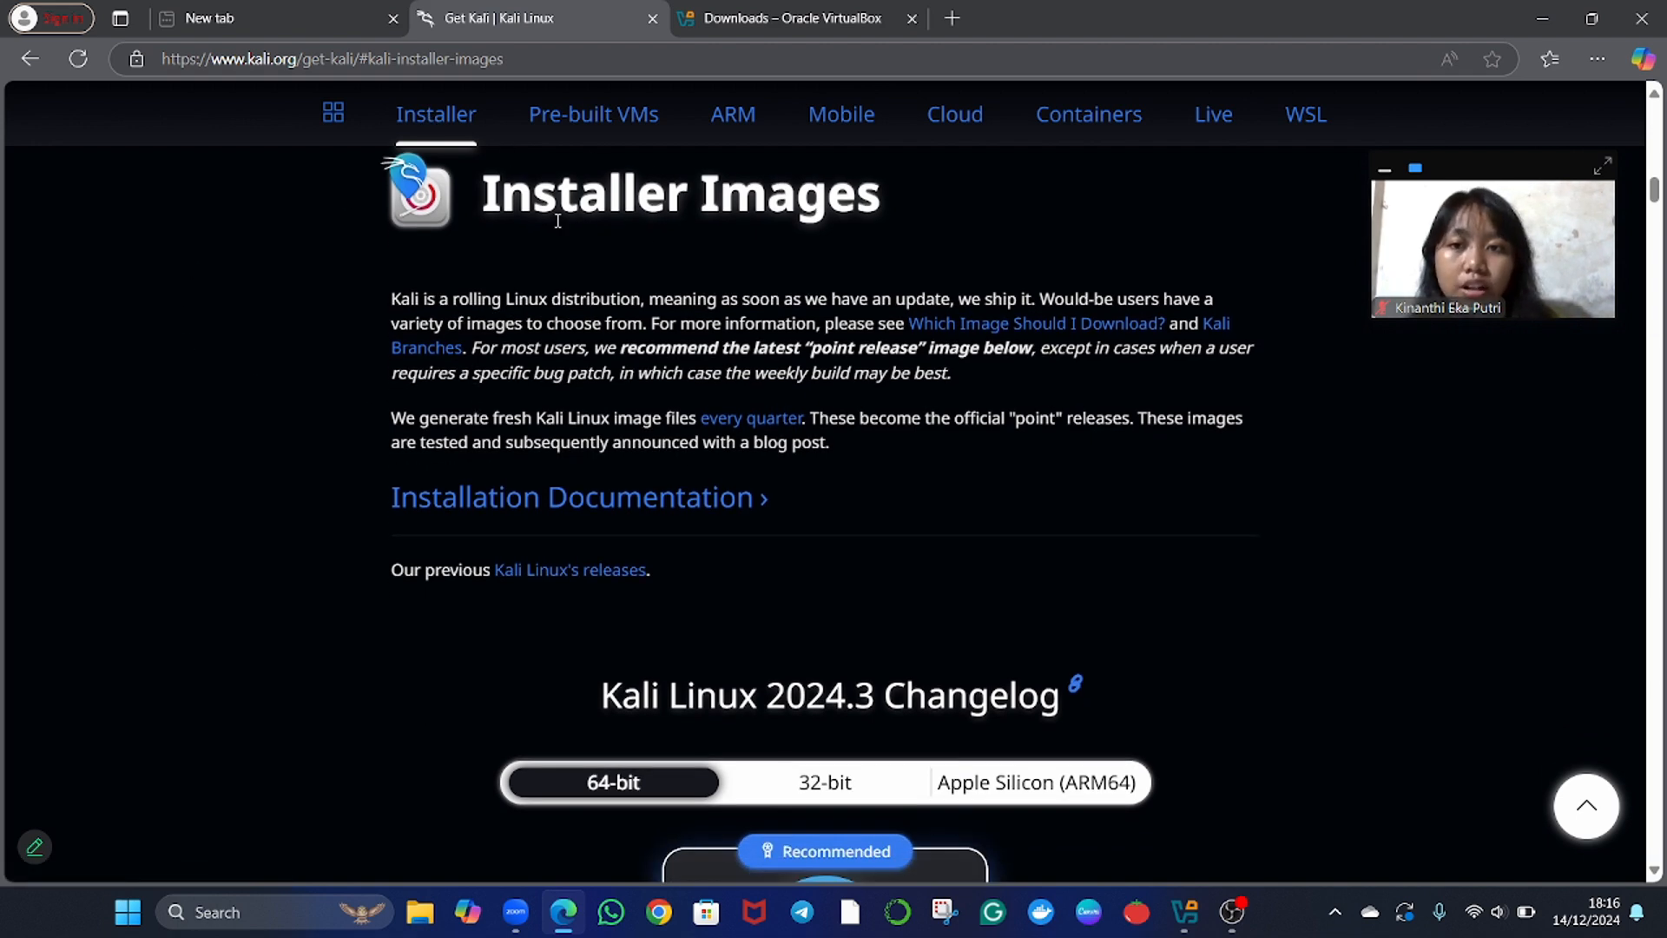
{"action": "scroll", "coordinate": [532, 502], "scroll_direction": "down", "scroll_amount": 1}
{"action": "scroll", "coordinate": [532, 502], "scroll_direction": "down", "scroll_amount": 5}
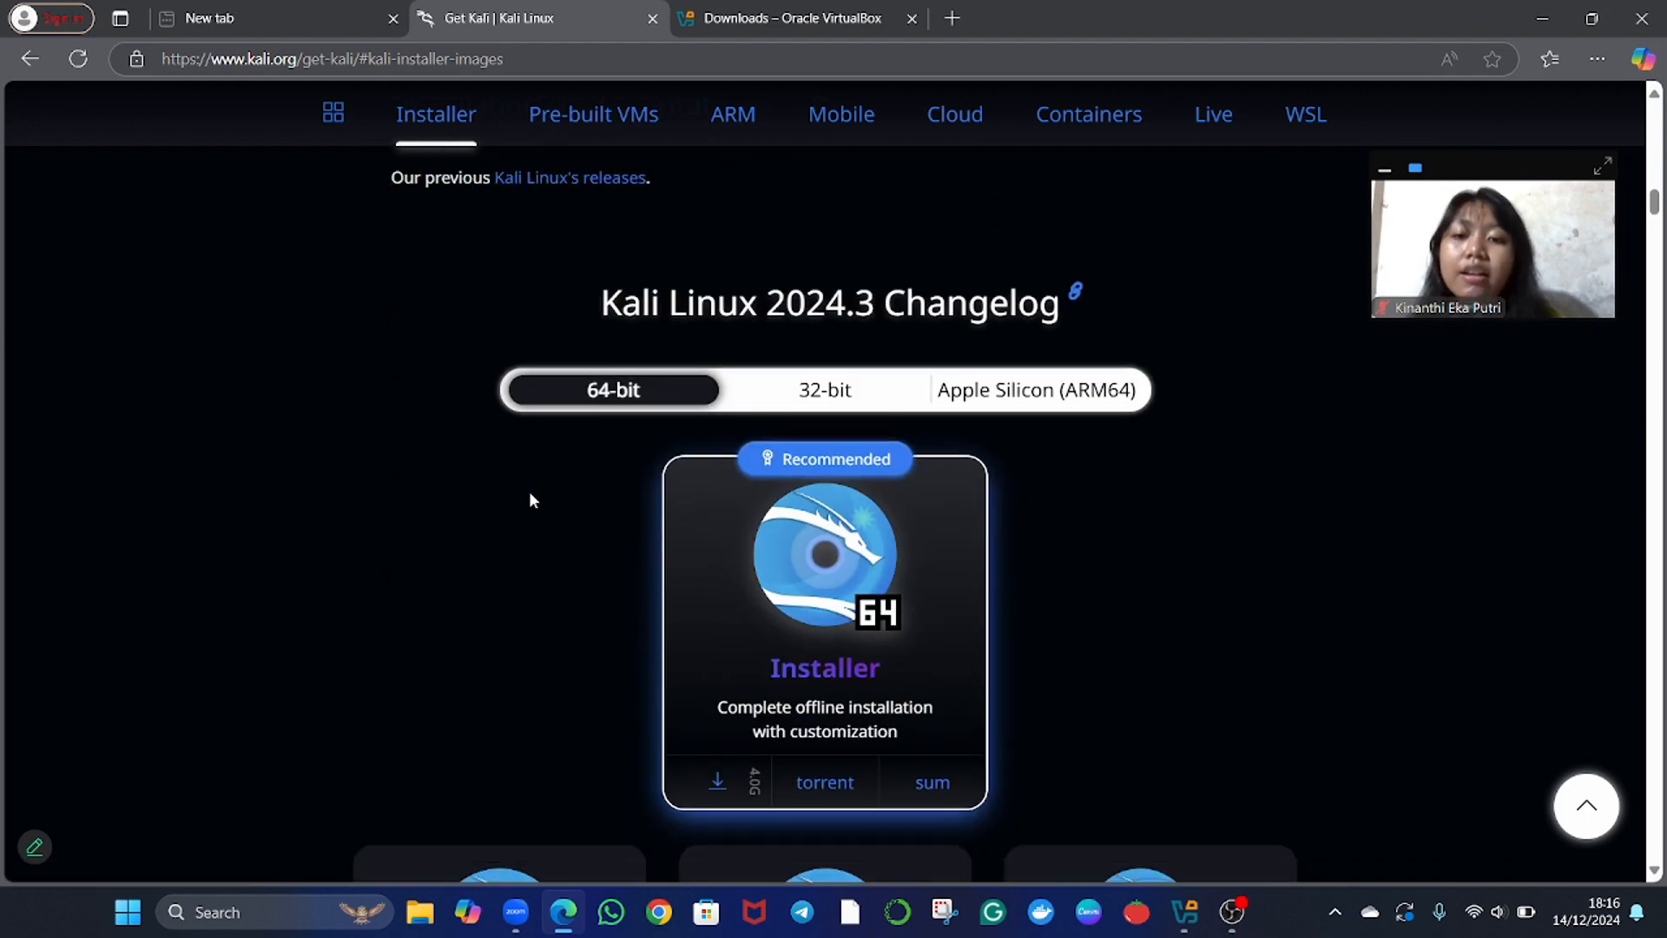
{"action": "scroll", "coordinate": [531, 500], "scroll_direction": "down", "scroll_amount": 1}
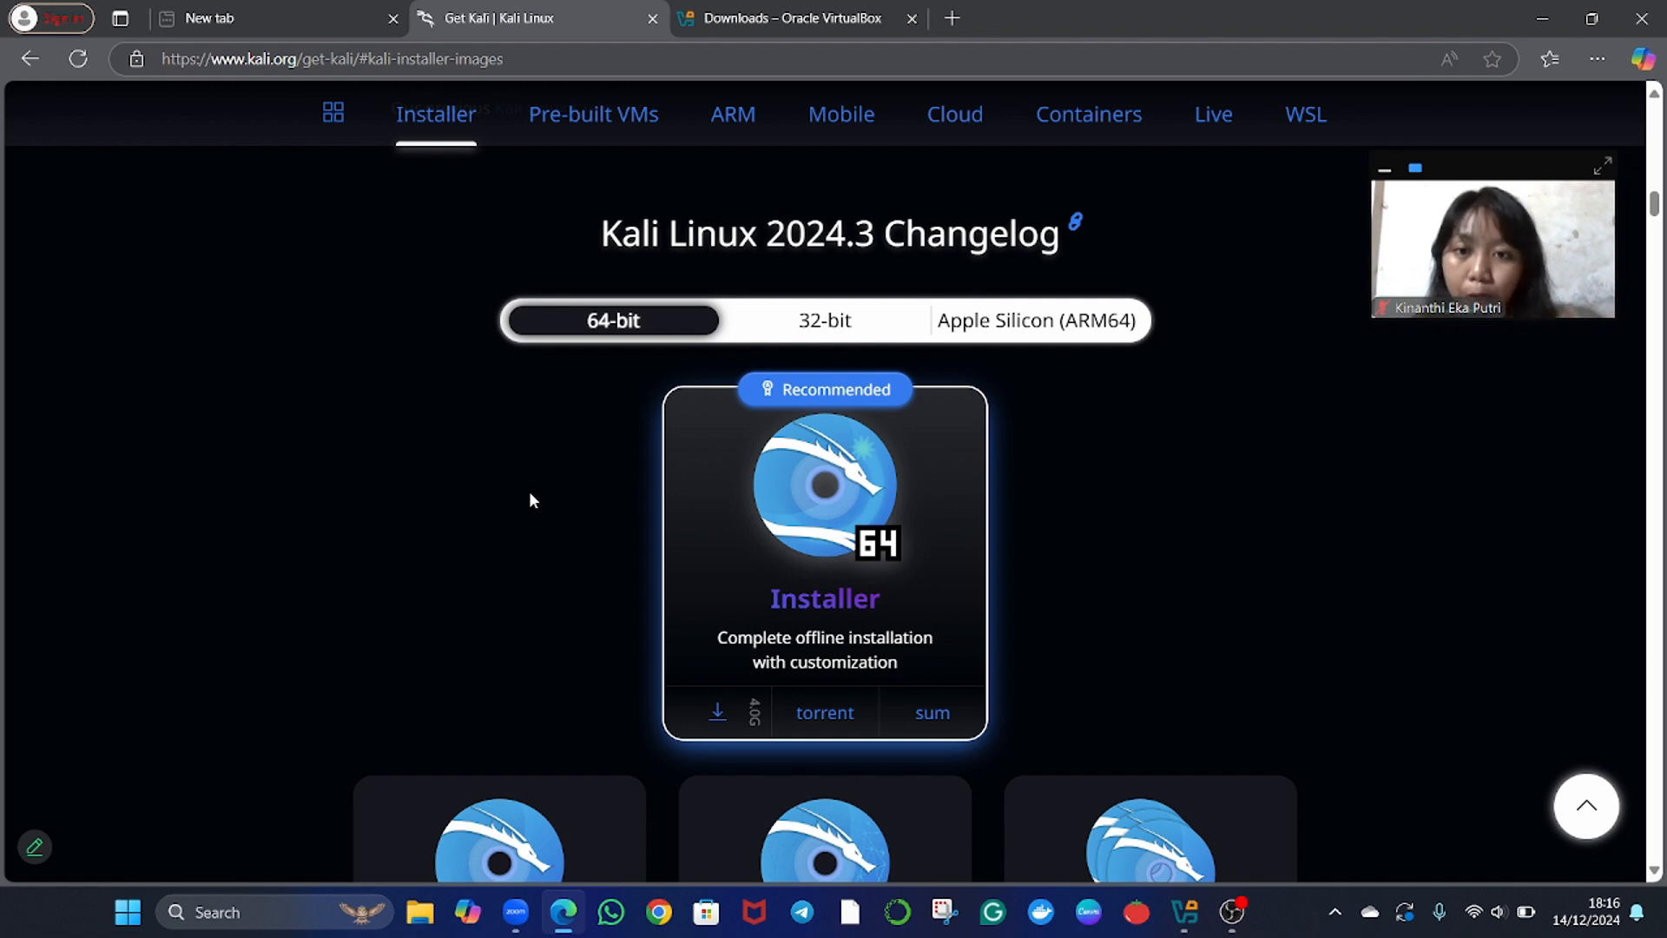
{"action": "scroll", "coordinate": [528, 491], "scroll_direction": "down", "scroll_amount": 1}
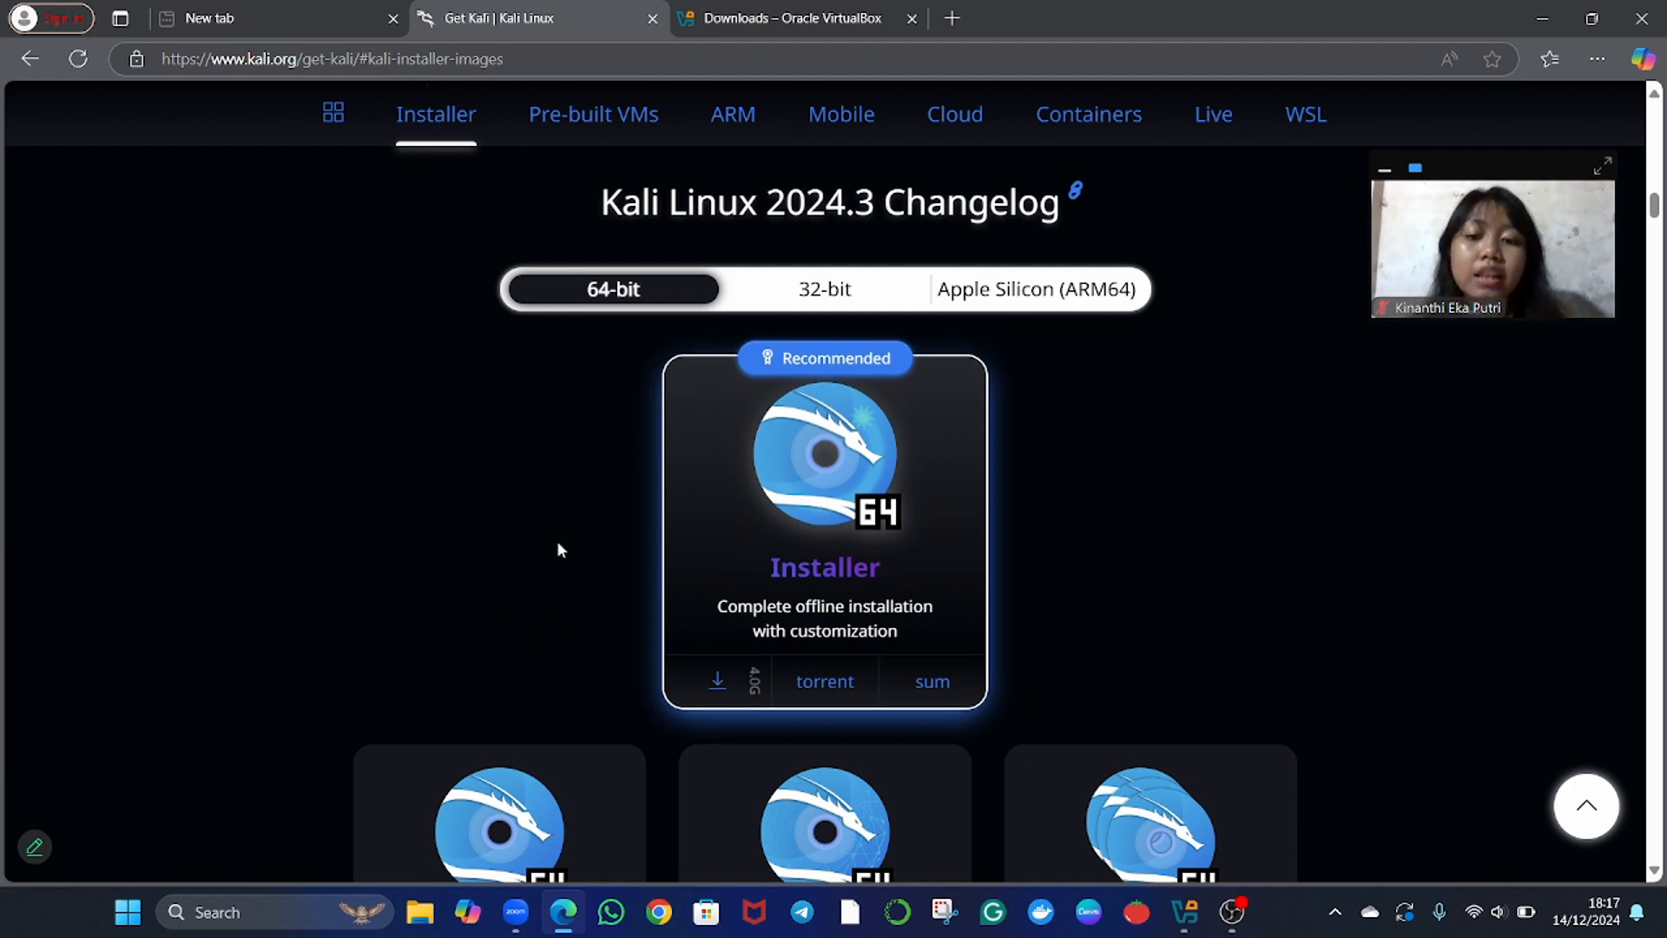
{"action": "scroll", "coordinate": [557, 548], "scroll_direction": "down", "scroll_amount": 2}
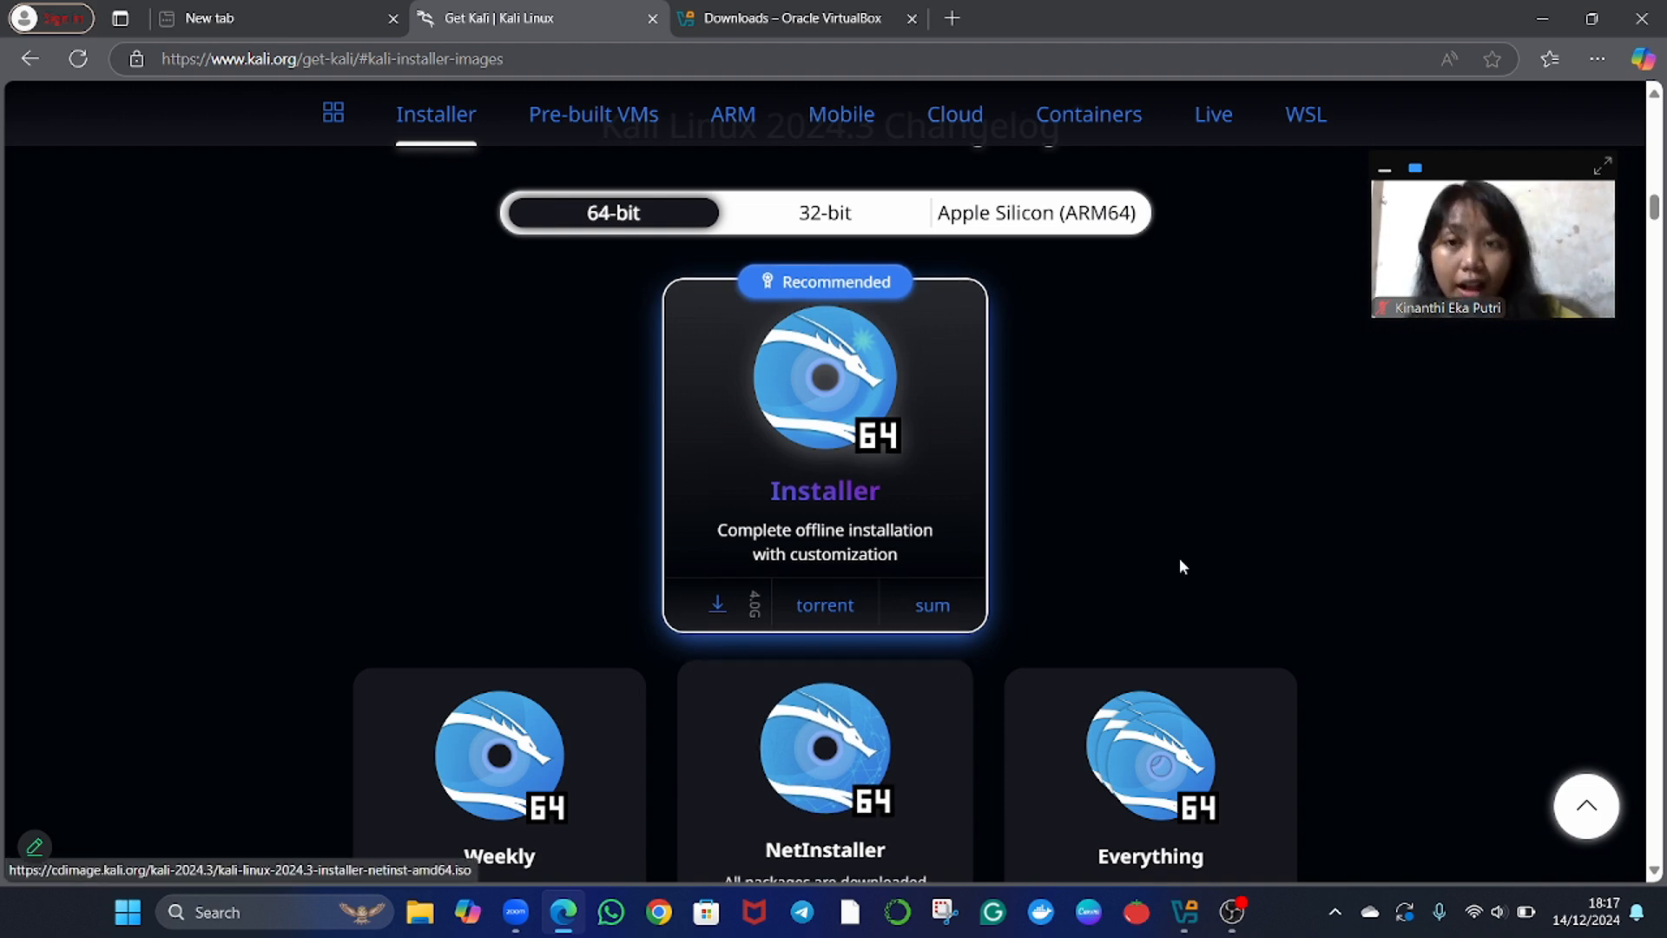
Switch to Oracle VirtualBox Manager and start a new virtual machine named KALI LINUX.
{"action": "left_click", "coordinate": [1186, 912]}
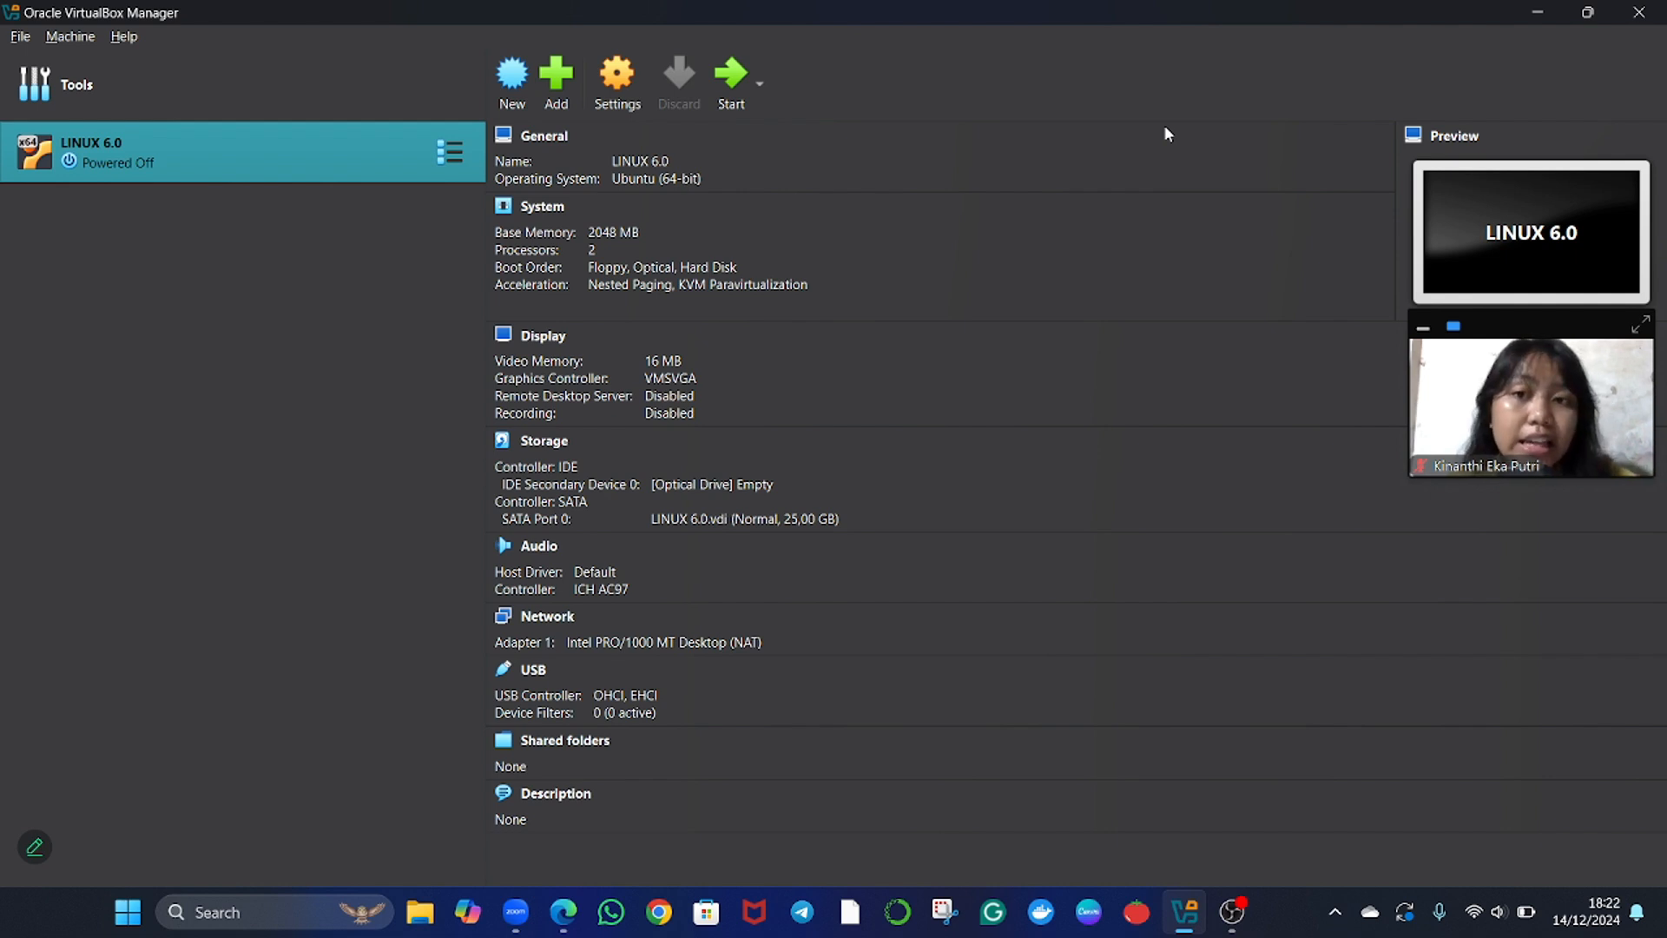
{"action": "left_click", "coordinate": [521, 90]}
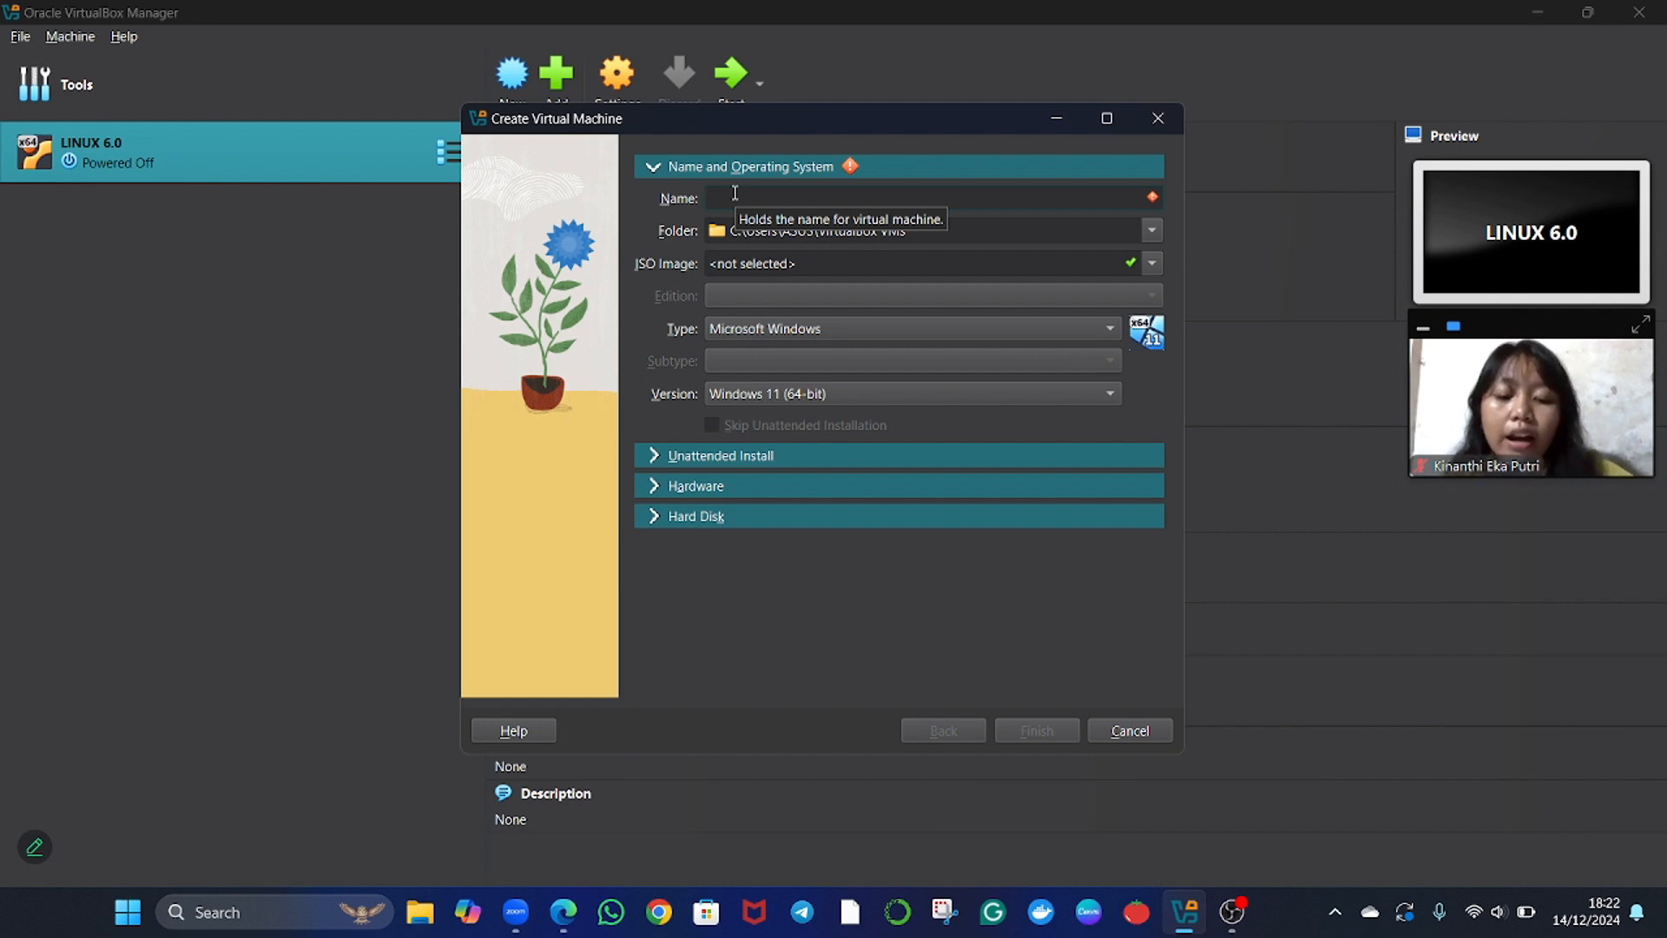
{"action": "type", "text": "KALI"}
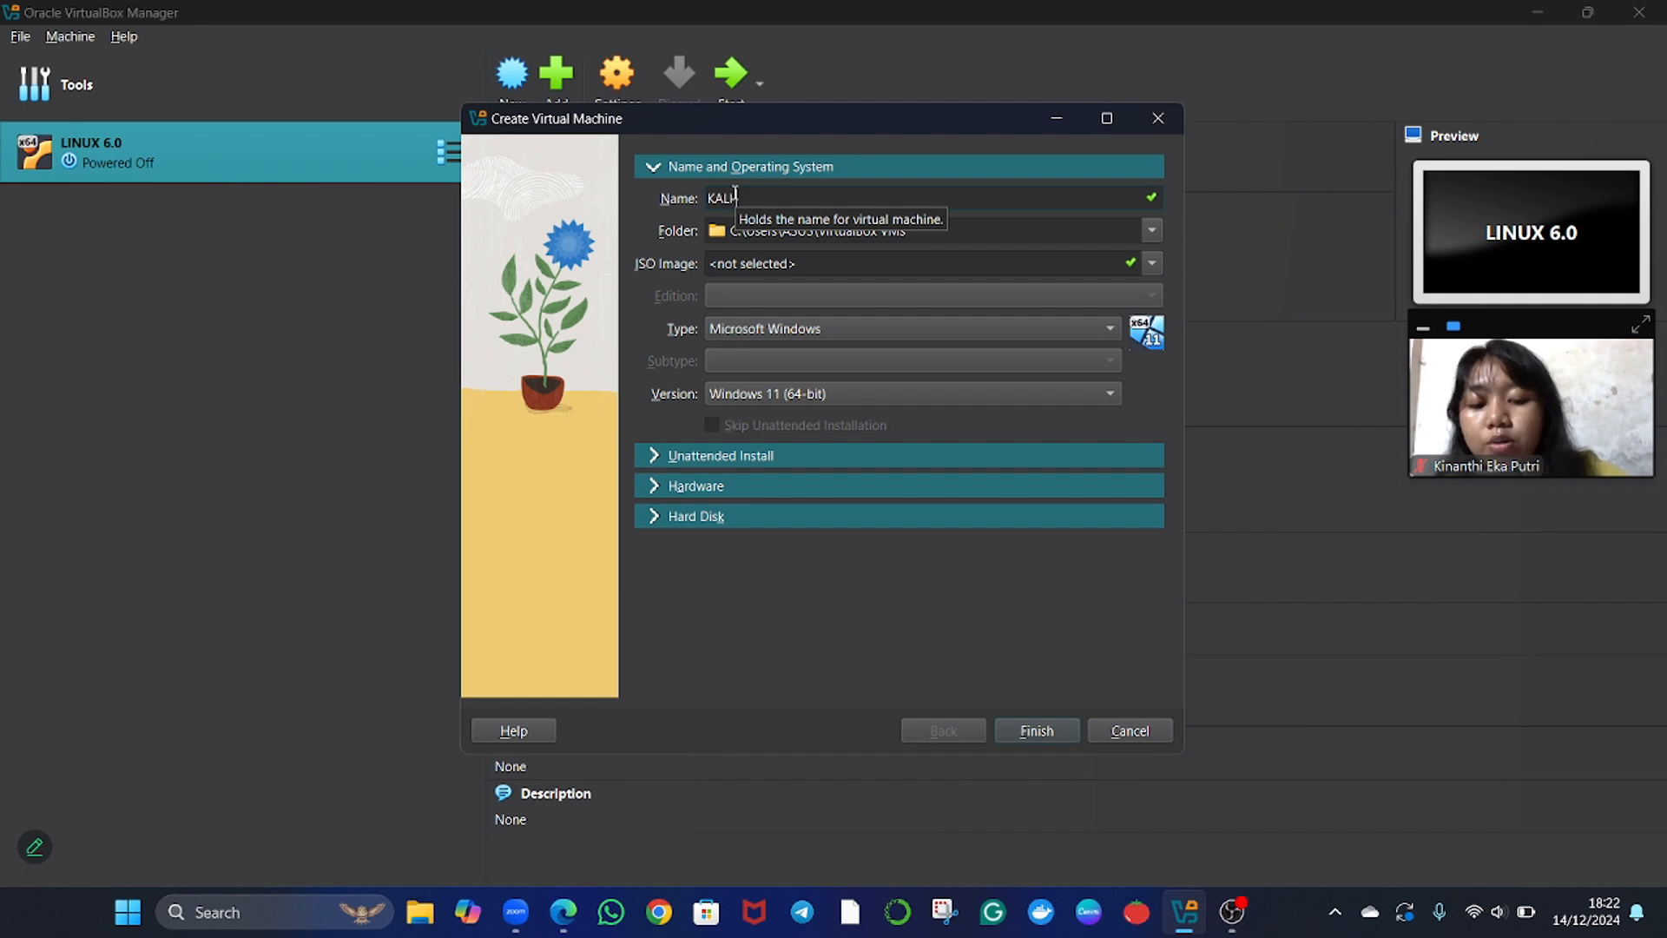
{"action": "type", "text": " LINUX"}
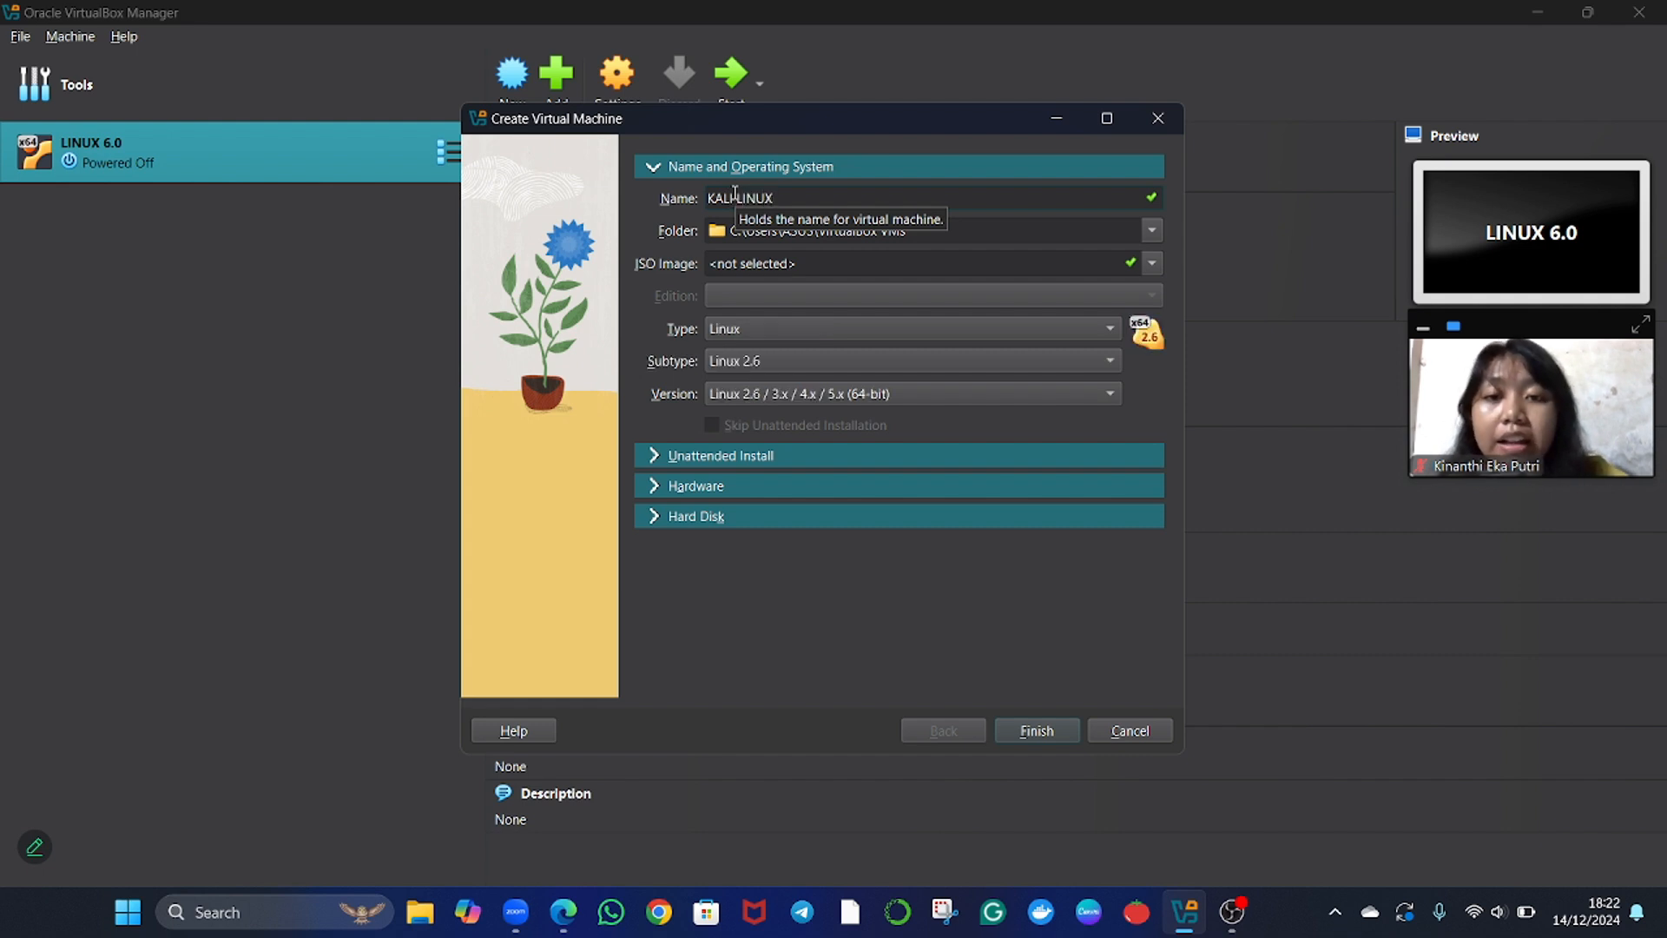
Choose kali-linux-2024.3-installer-amd64.iso from Downloads as the ISO image and set the Linux subtype to Debian.
{"action": "left_click", "coordinate": [1151, 264]}
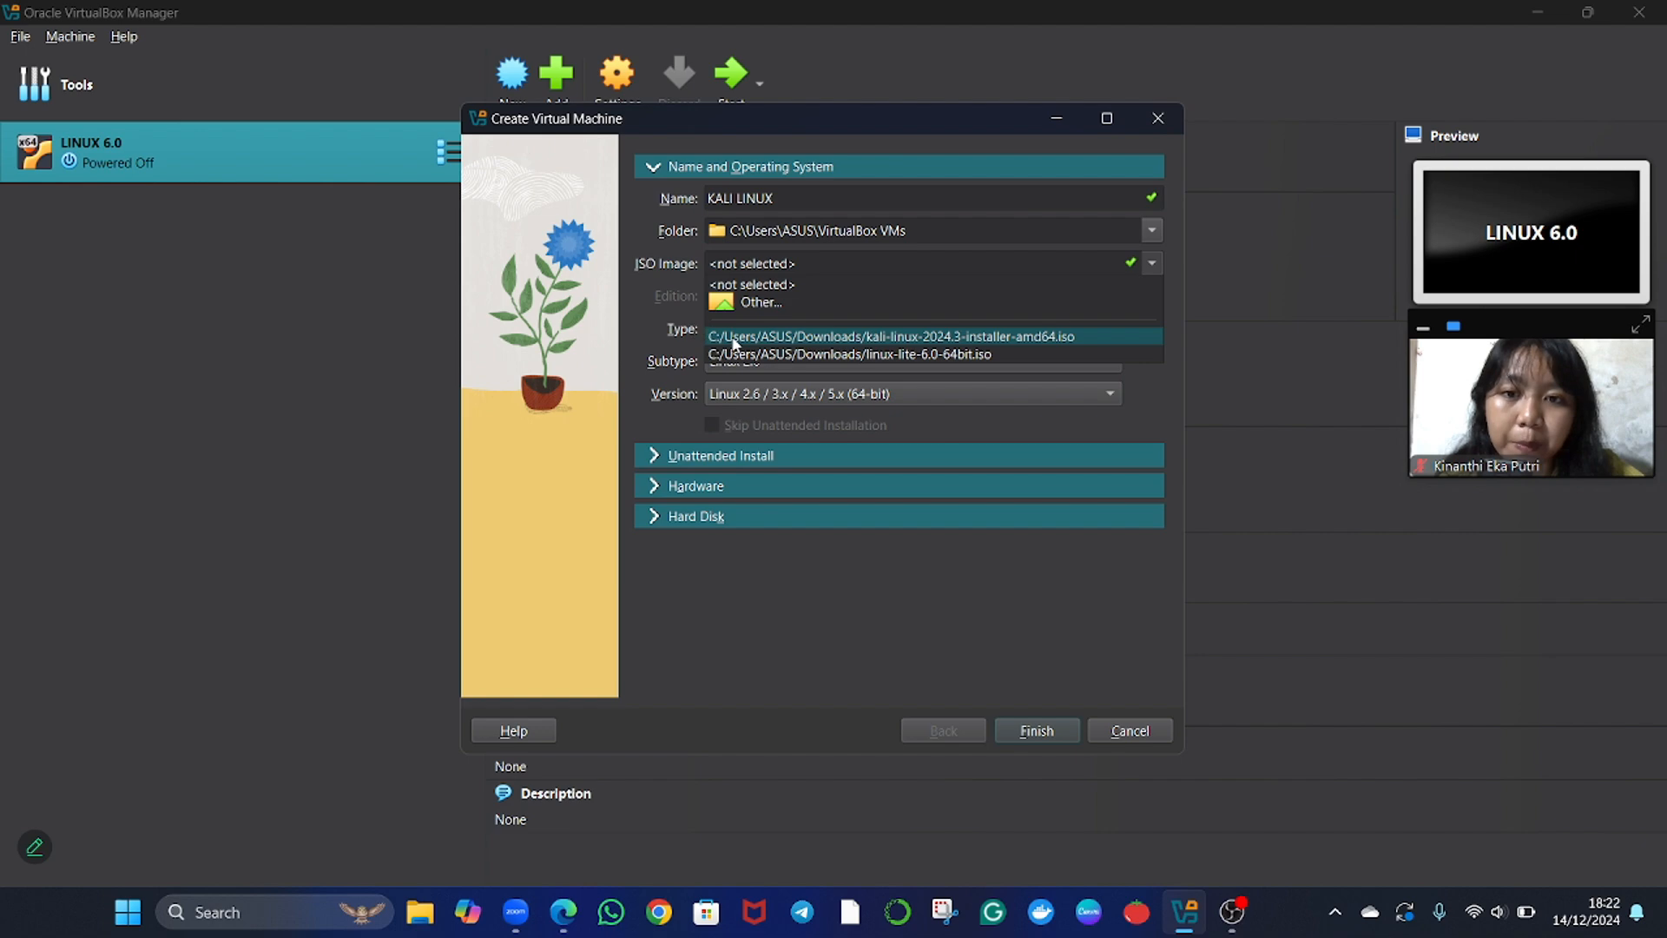
{"action": "left_click", "coordinate": [722, 301]}
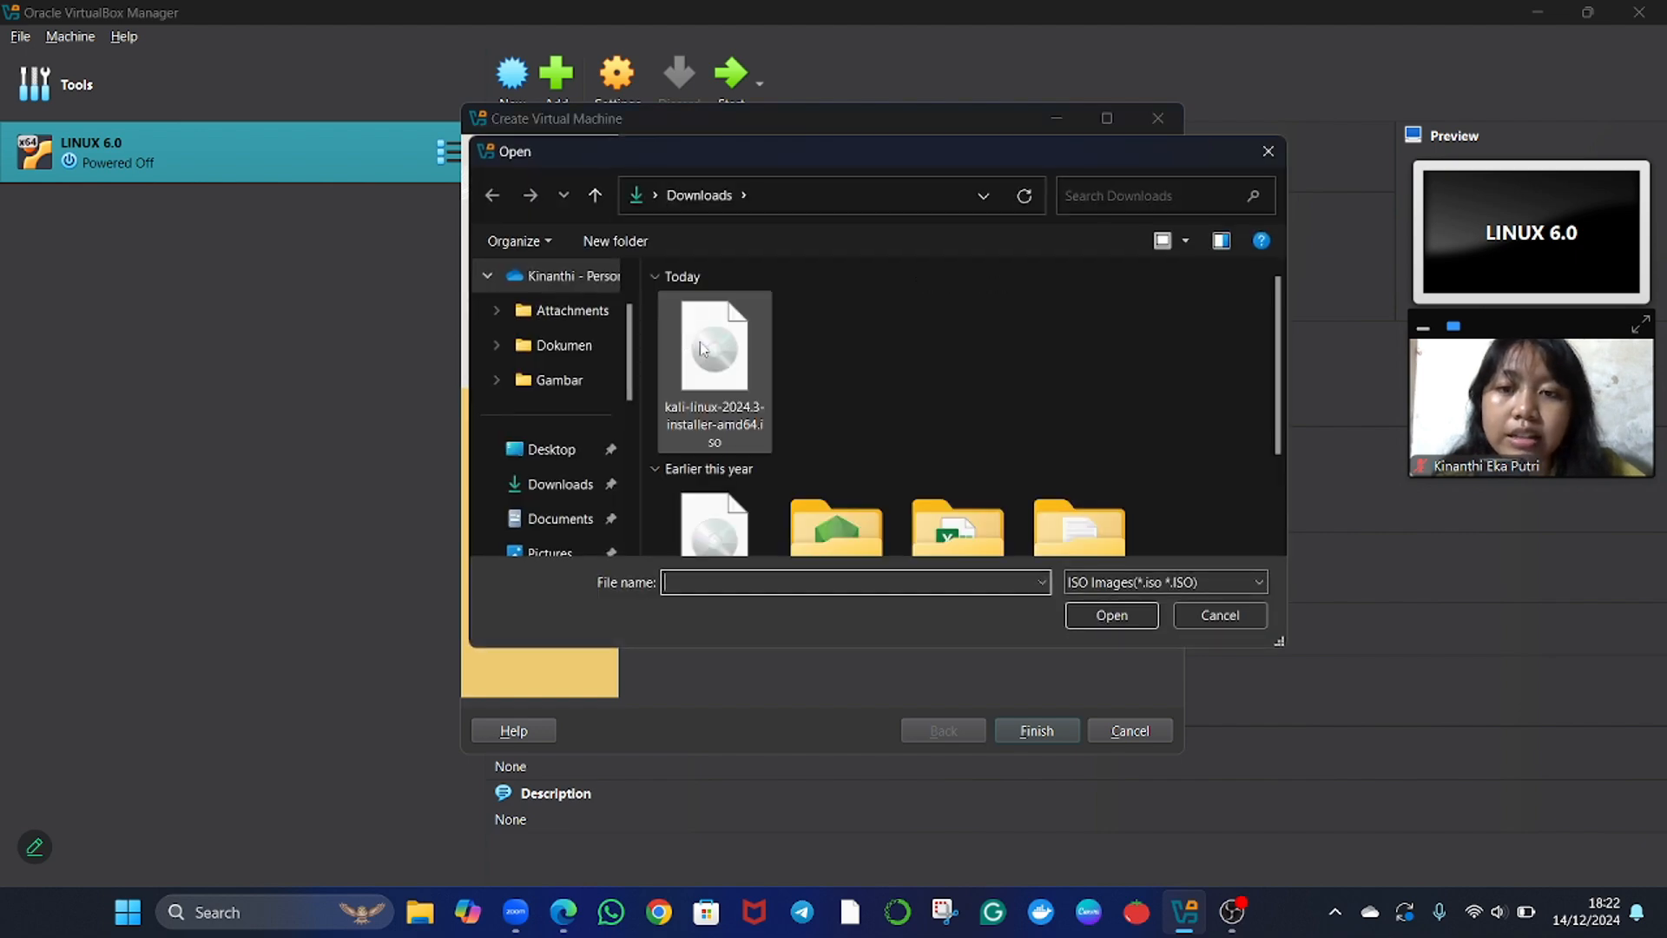
{"action": "left_click", "coordinate": [705, 347]}
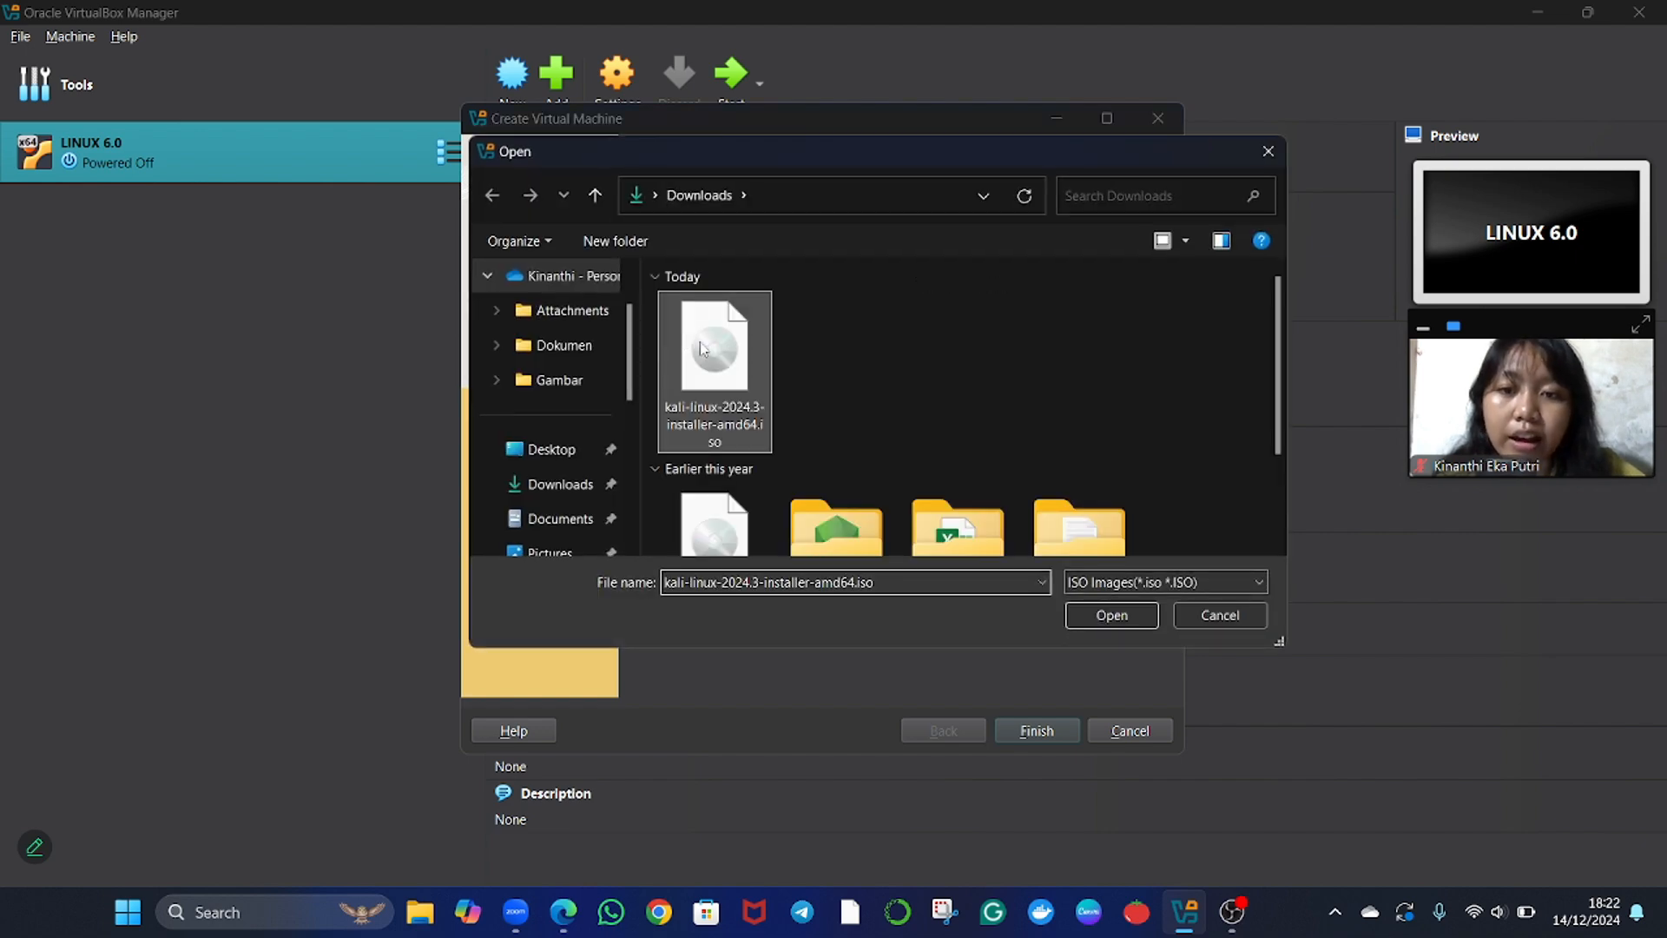
{"action": "left_click", "coordinate": [1097, 617]}
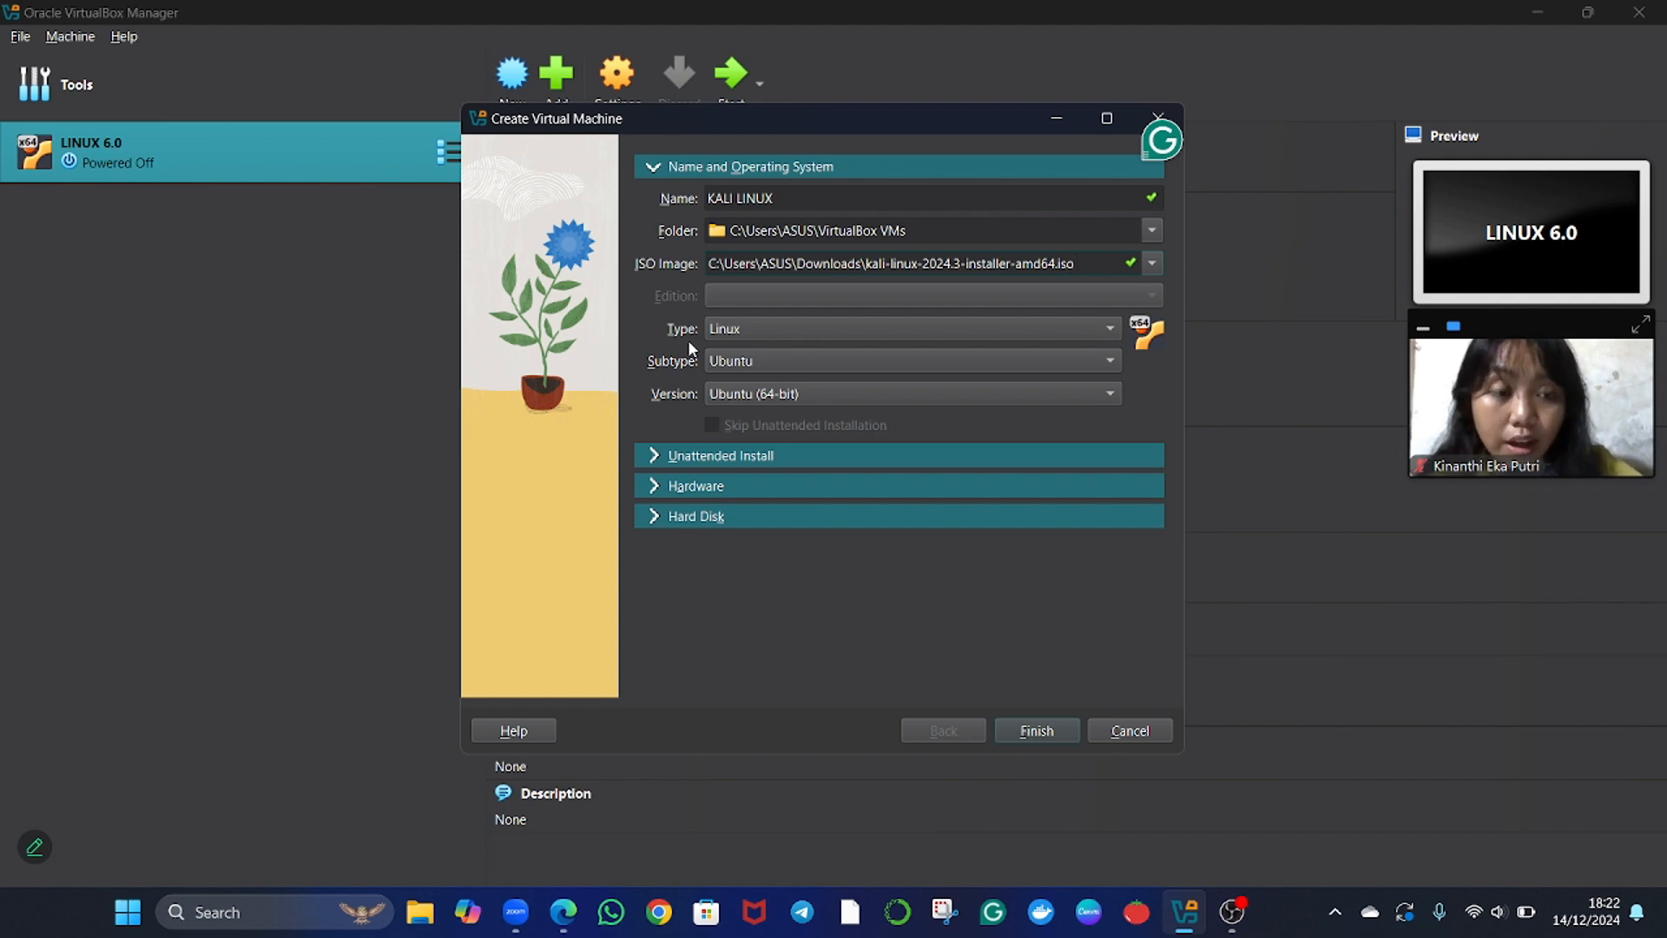
{"action": "left_click", "coordinate": [789, 372]}
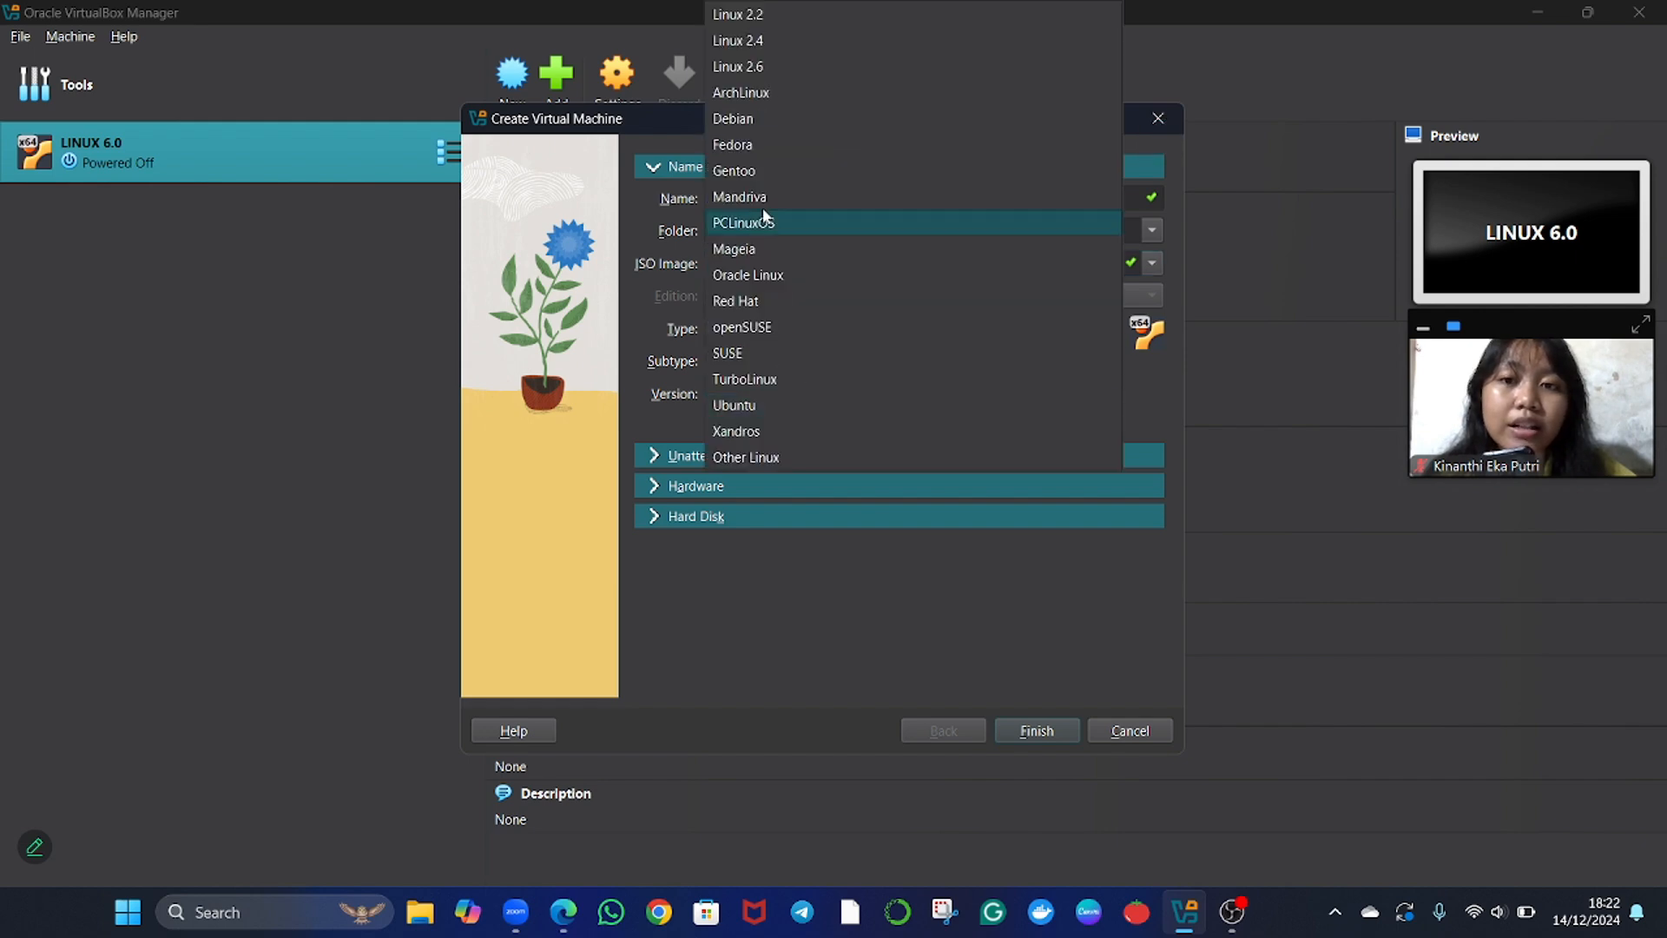
{"action": "left_click", "coordinate": [730, 118]}
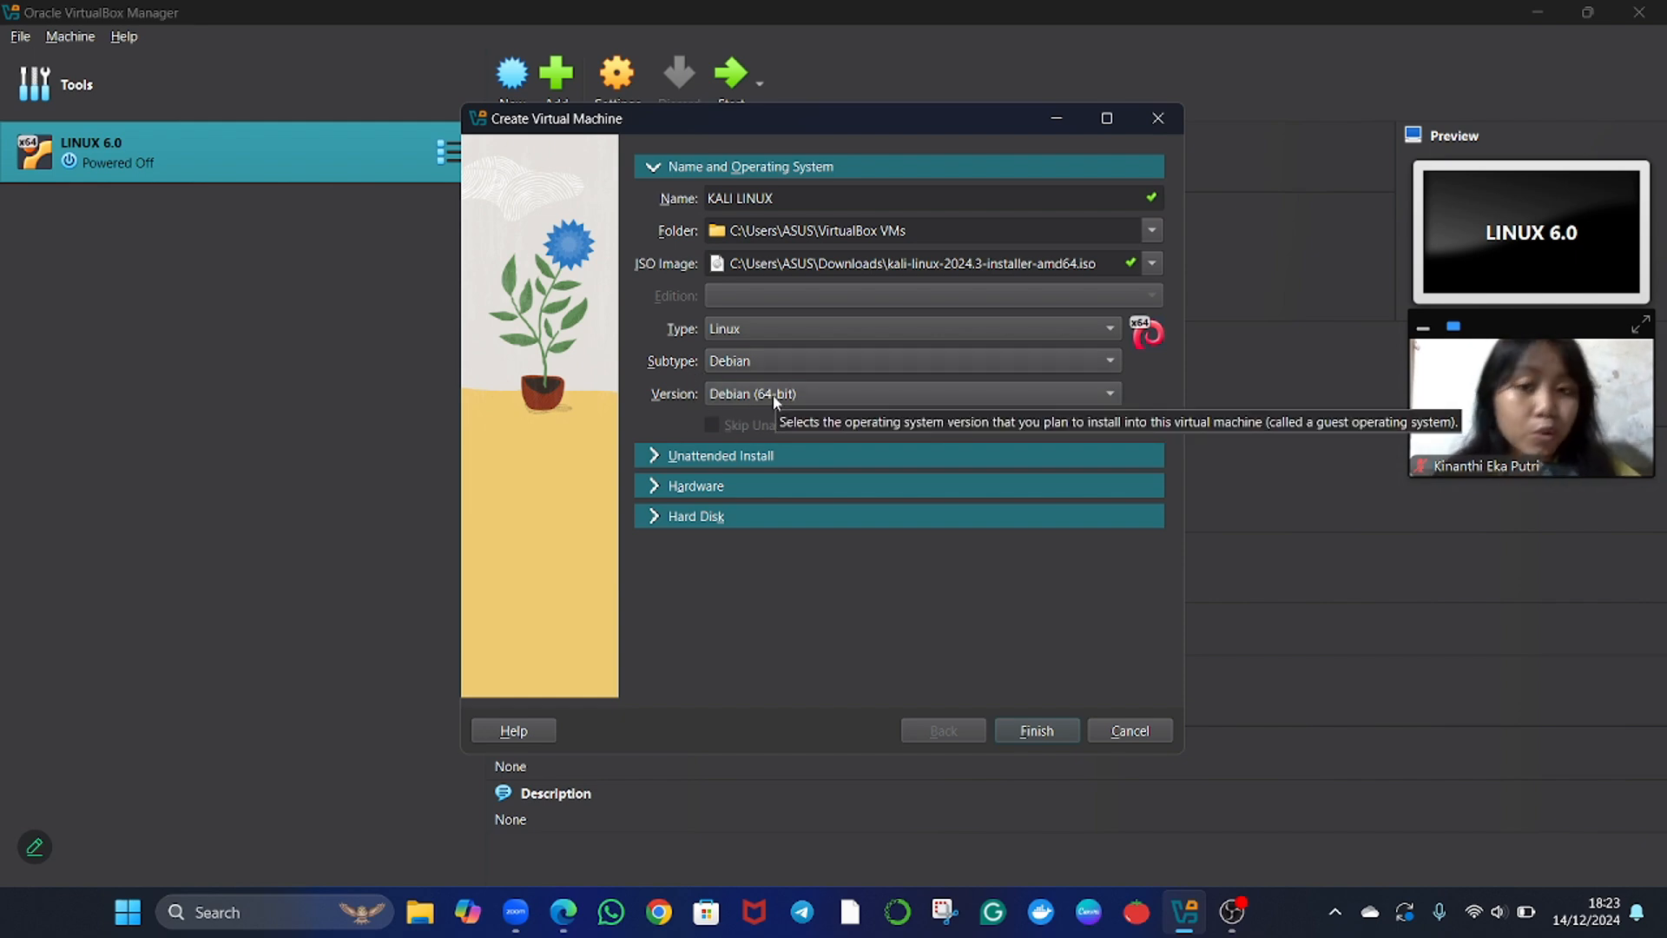
Give the new machine 2904 MB of base memory and 2 processors, and create it with a 20 GB VDI disk.
{"action": "left_click", "coordinate": [653, 486]}
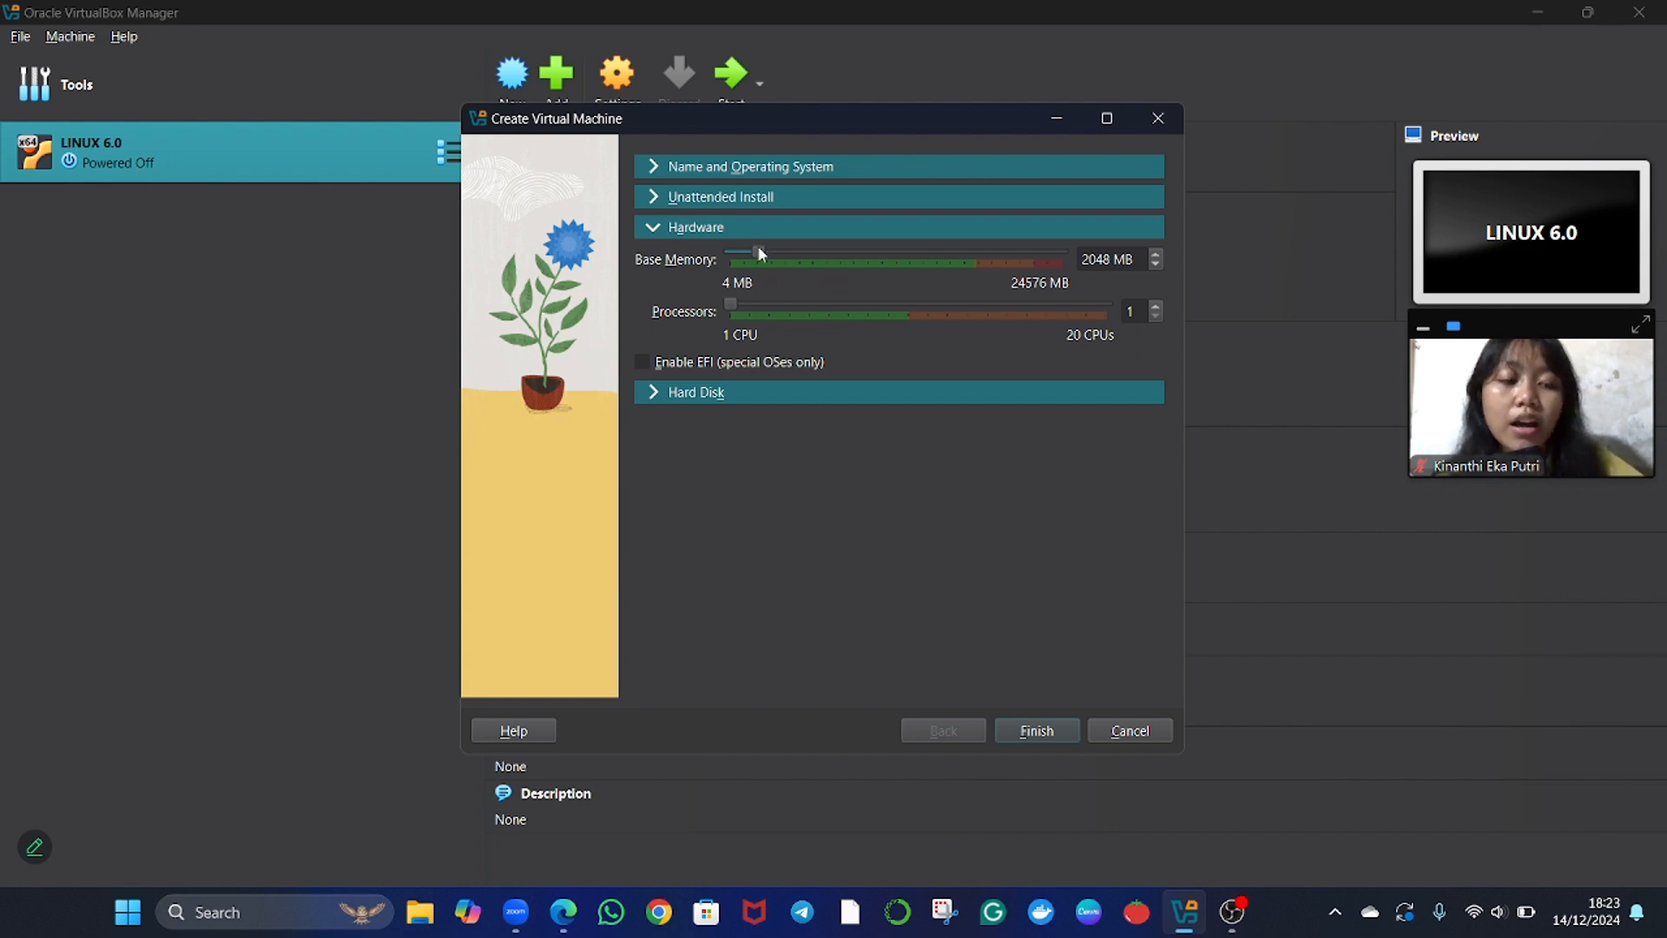
{"action": "left_click_drag", "start_coordinate": [764, 250], "coordinate": [771, 262]}
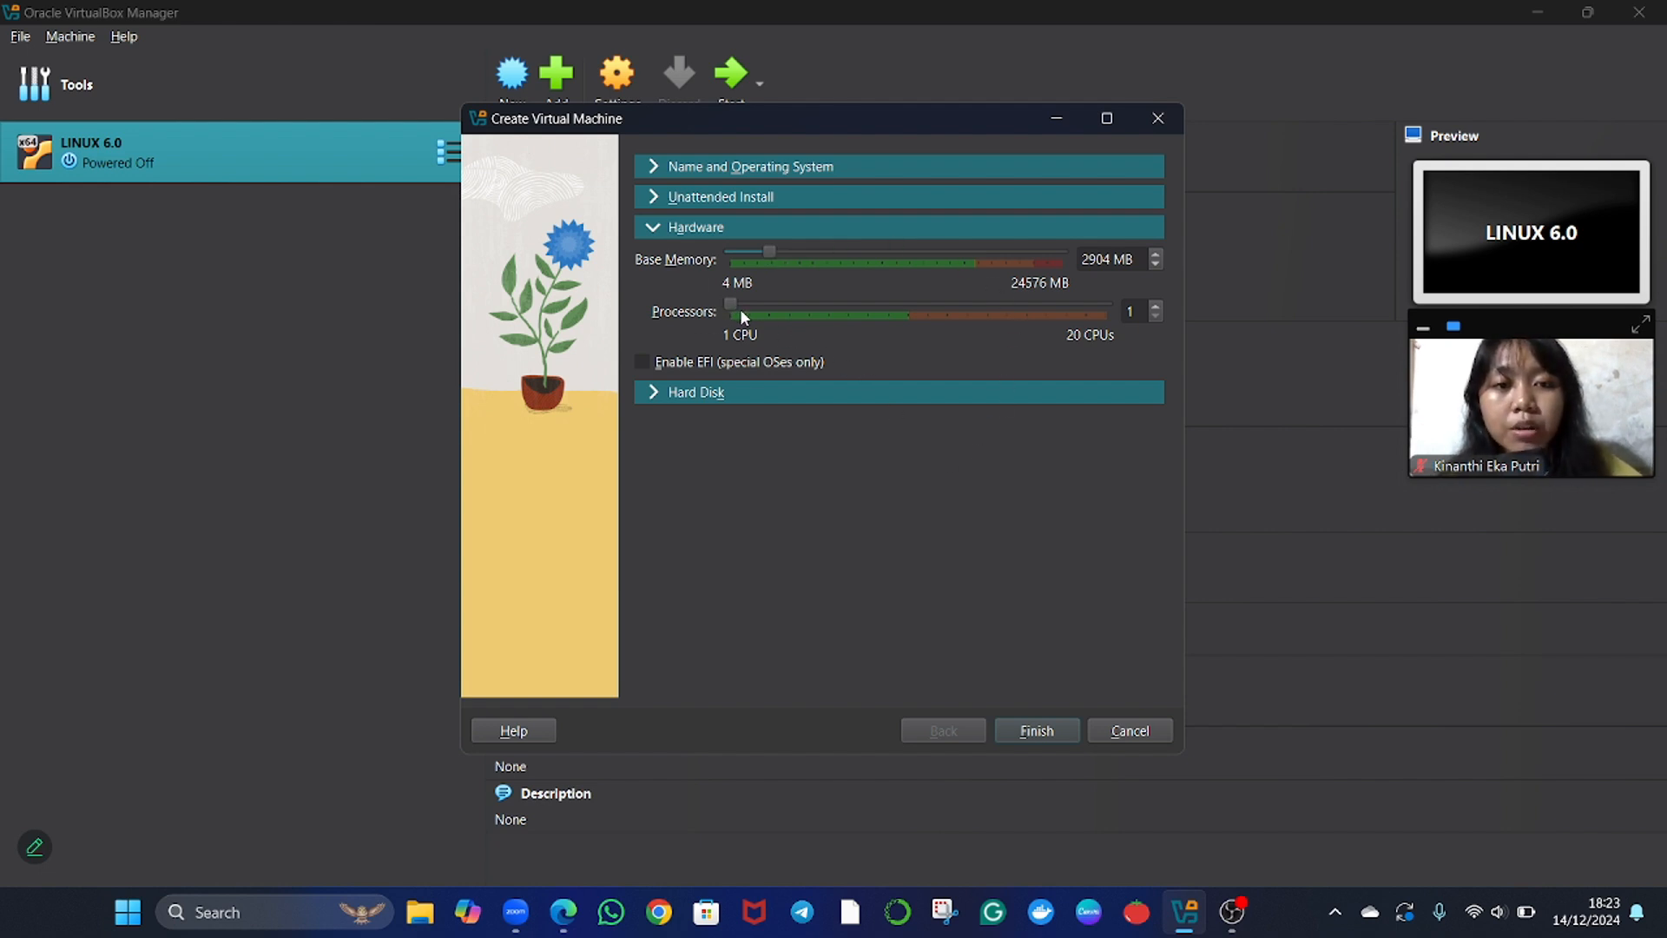
{"action": "left_click", "coordinate": [652, 397]}
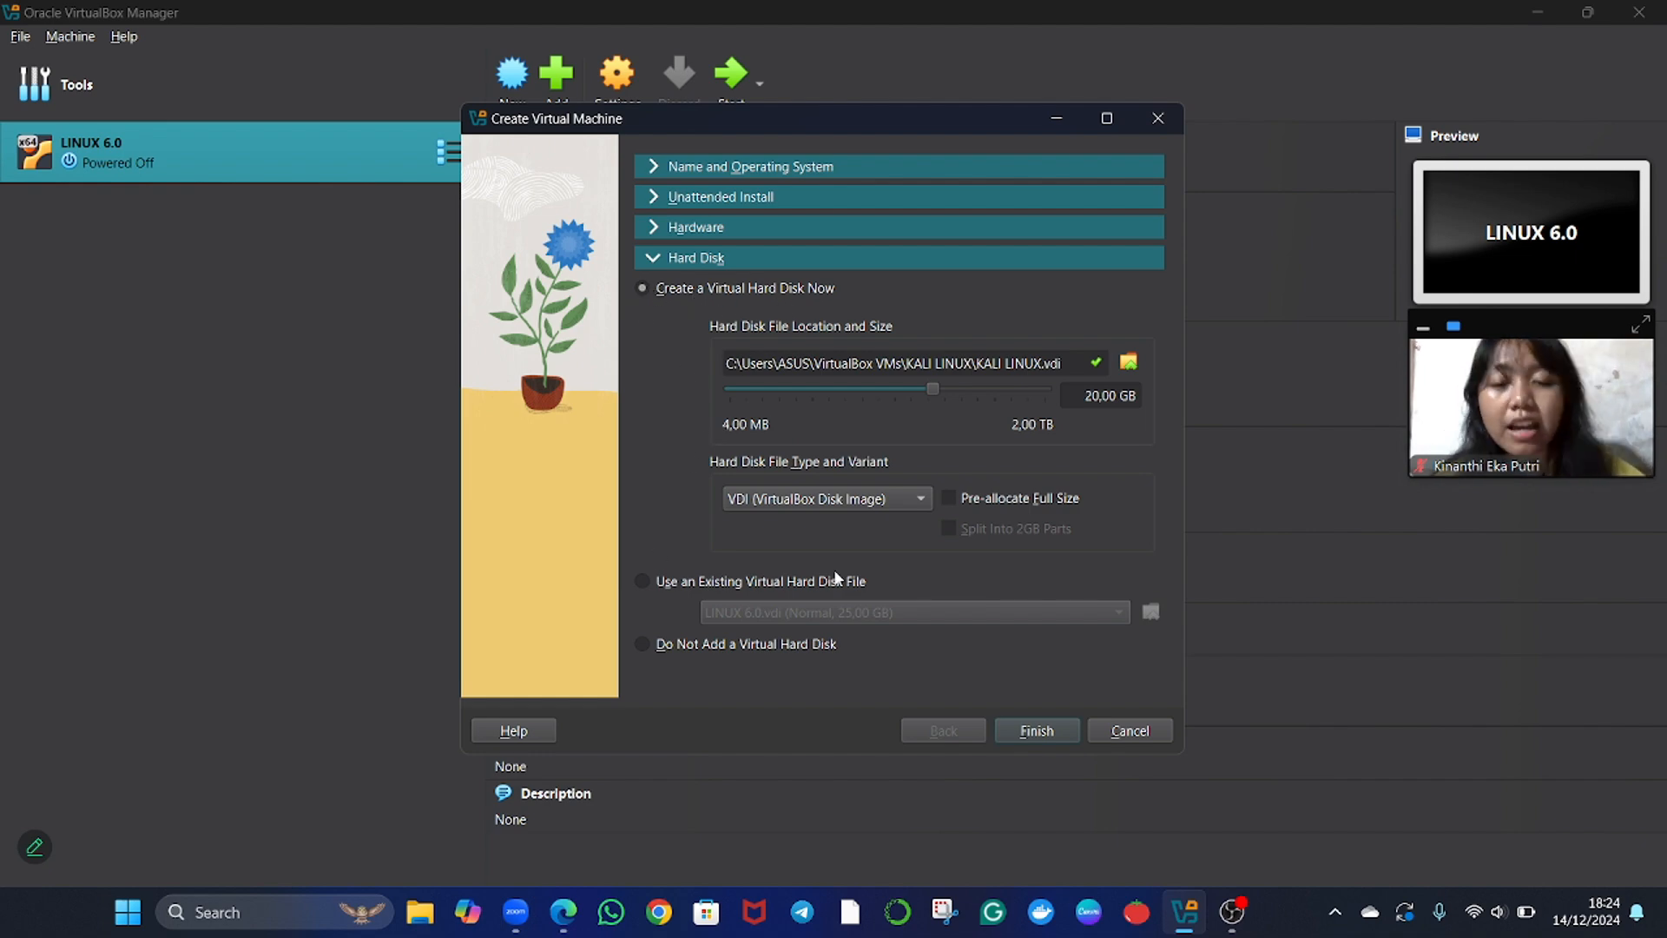
{"action": "left_click", "coordinate": [1027, 732]}
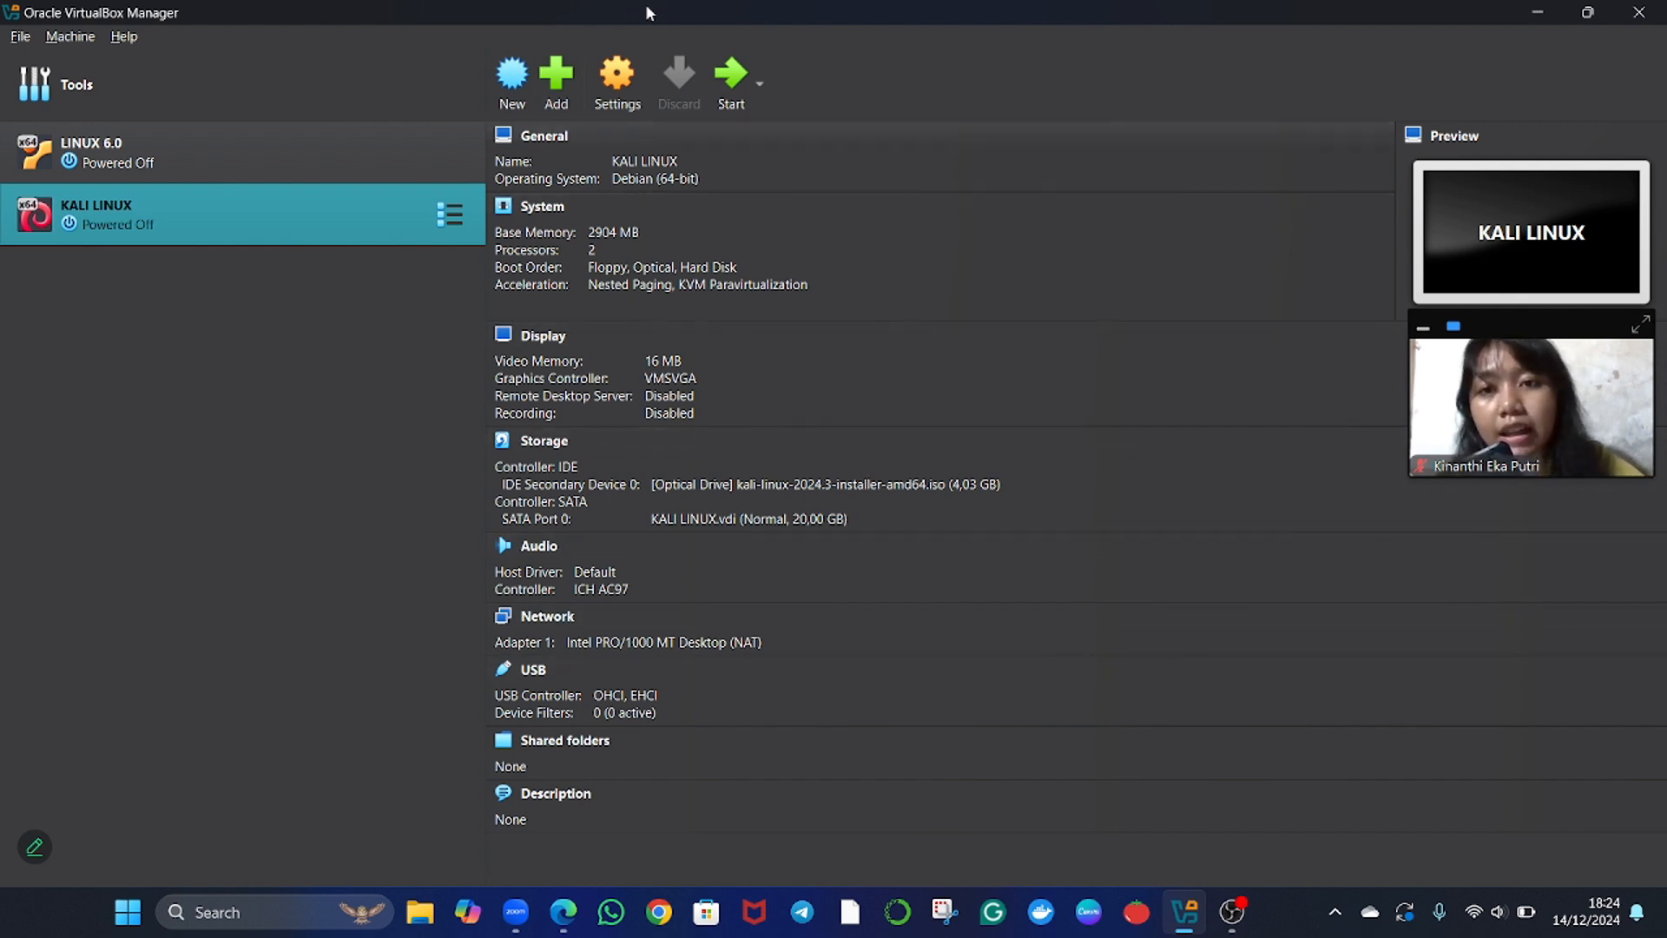
In the KALI LINUX machine's system settings, move Optical above Floppy in the boot order.
{"action": "left_click", "coordinate": [626, 89]}
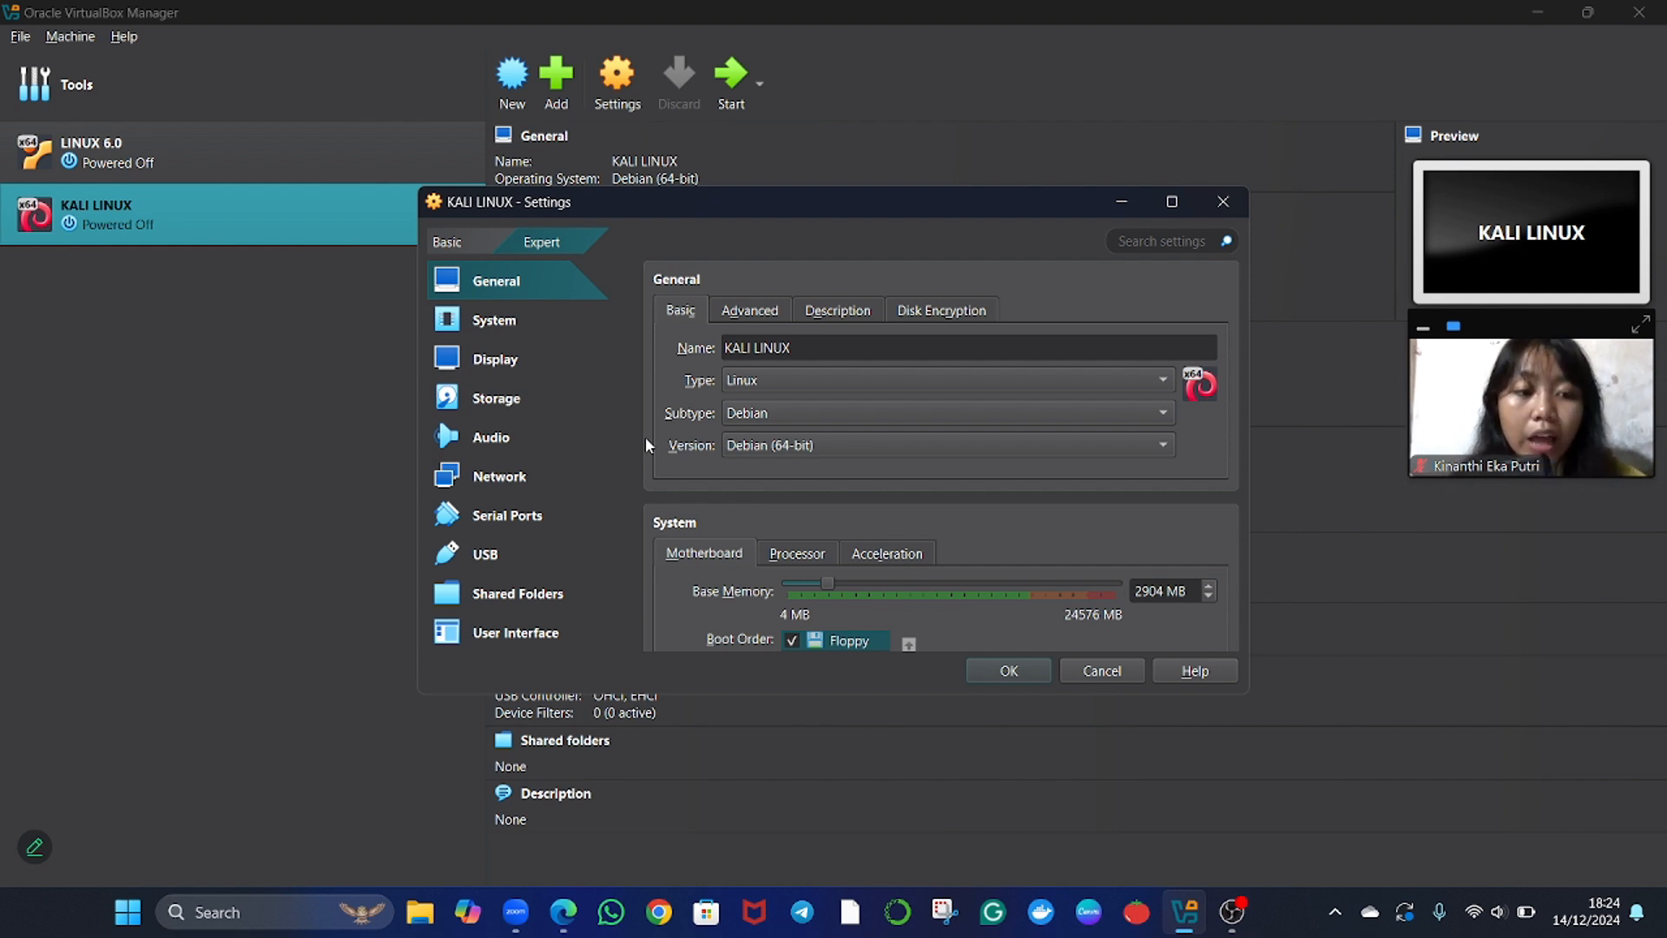
{"action": "left_click", "coordinate": [463, 319]}
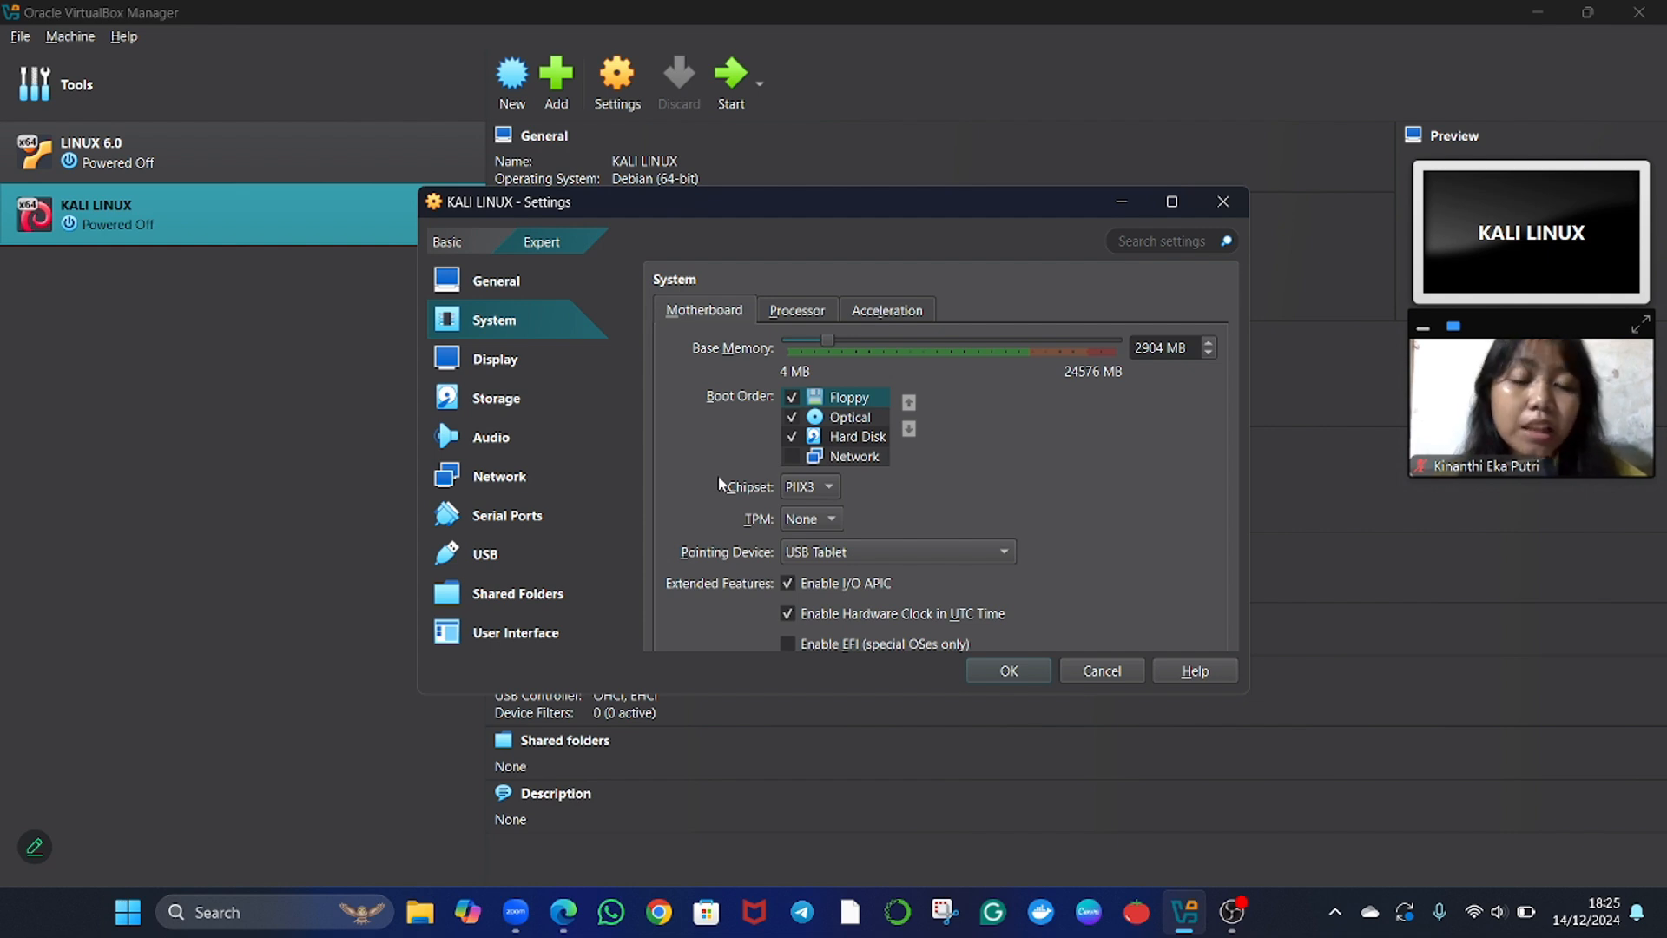
{"action": "left_click", "coordinate": [844, 419]}
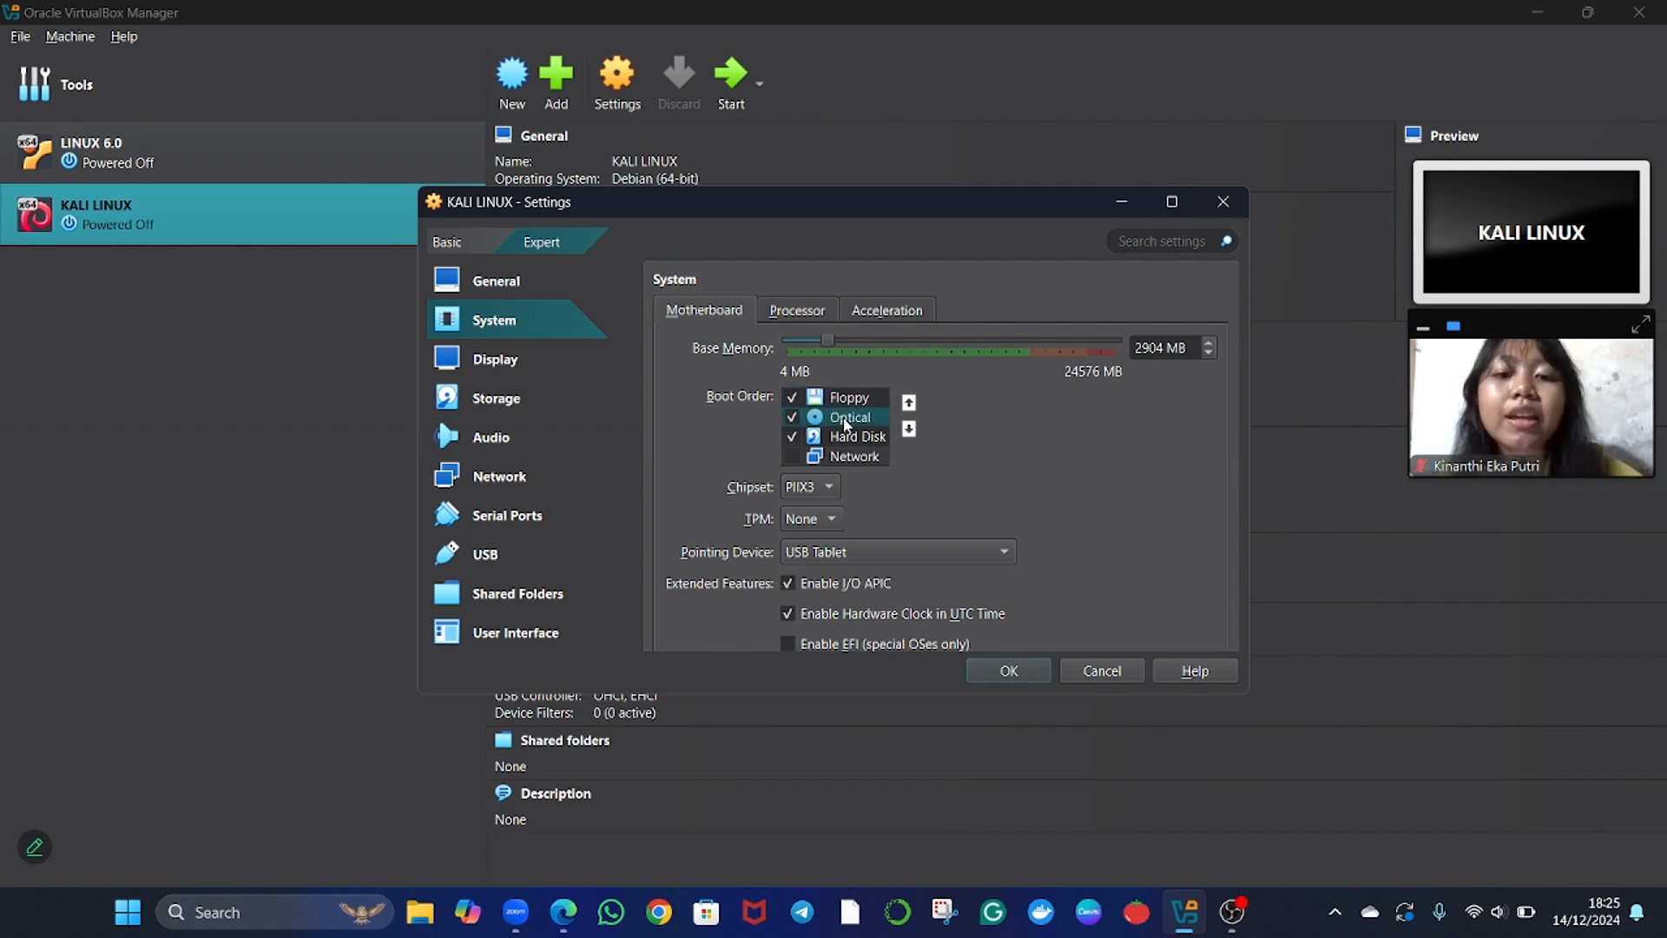
{"action": "left_click", "coordinate": [909, 402]}
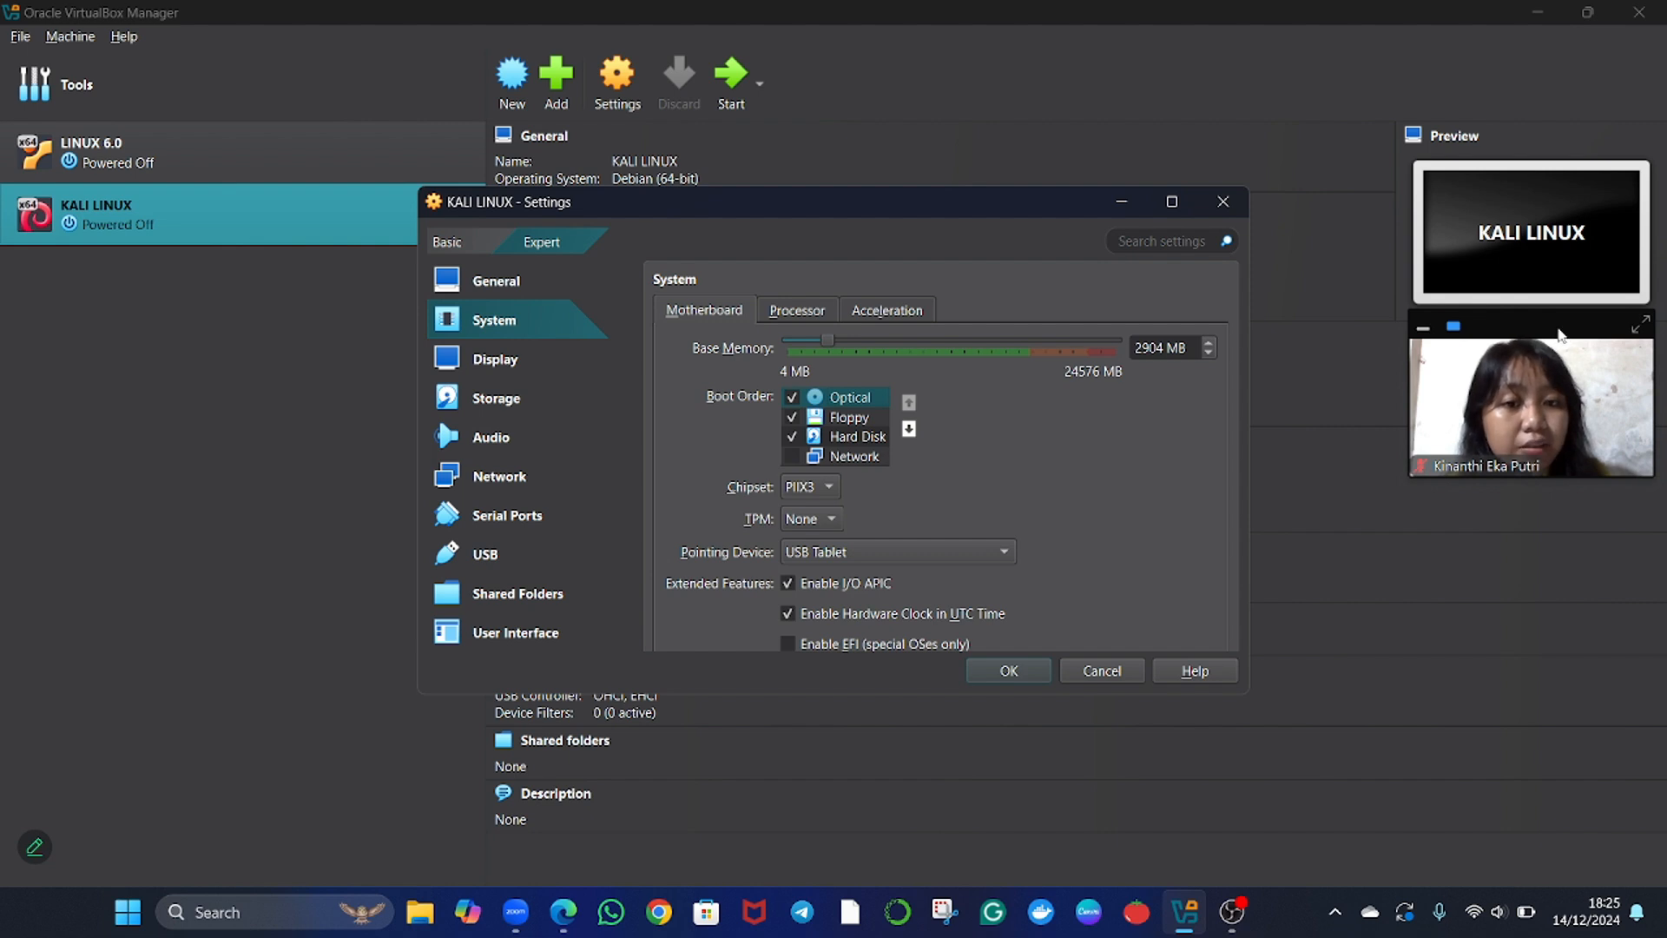
{"action": "left_click_drag", "start_coordinate": [1563, 336], "coordinate": [1126, 378]}
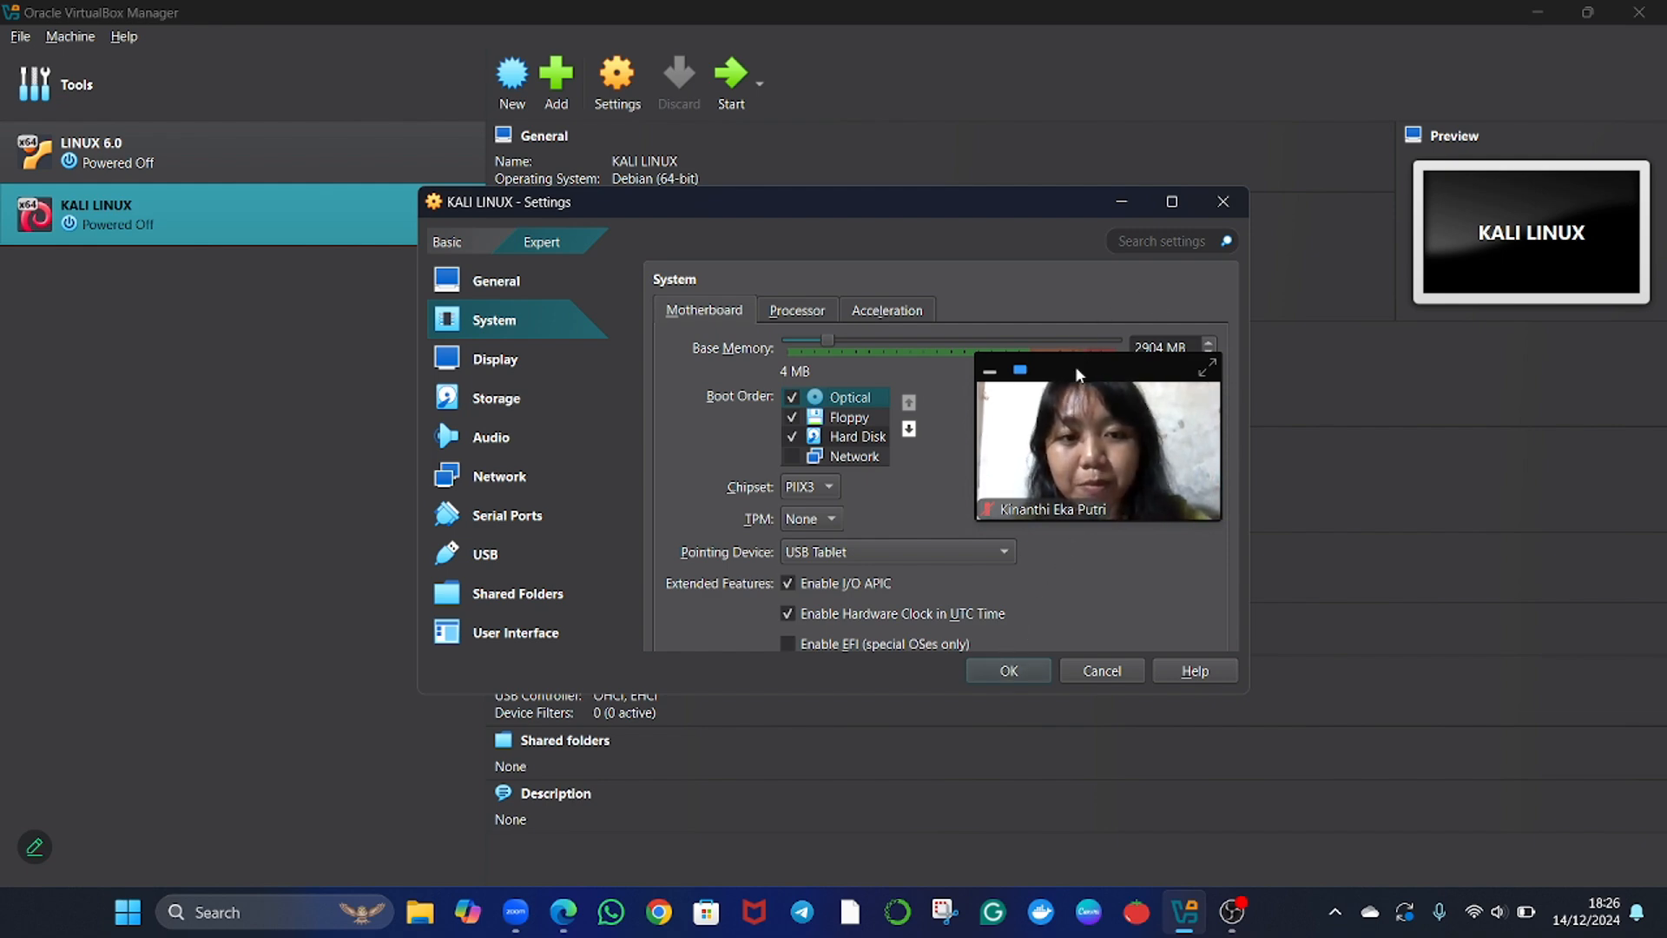
{"action": "left_click_drag", "start_coordinate": [1075, 366], "coordinate": [1434, 362]}
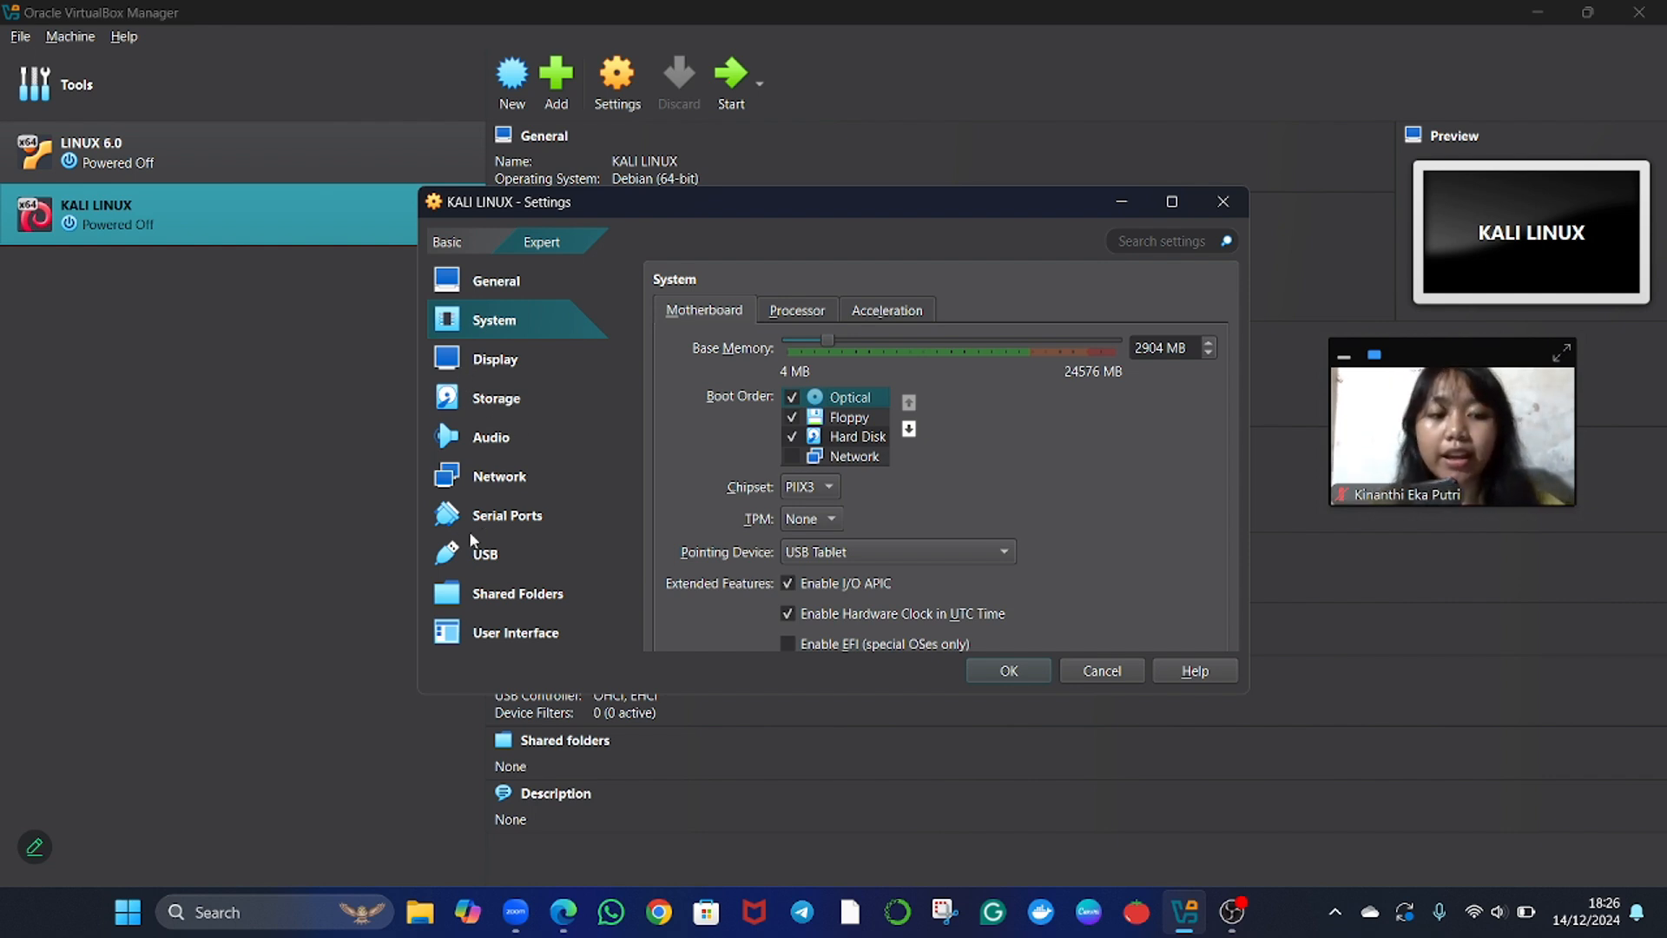
Inspect the machine's storage settings, checking the Kali installer image on the IDE optical drive and the available disk choices.
{"action": "left_click", "coordinate": [497, 399]}
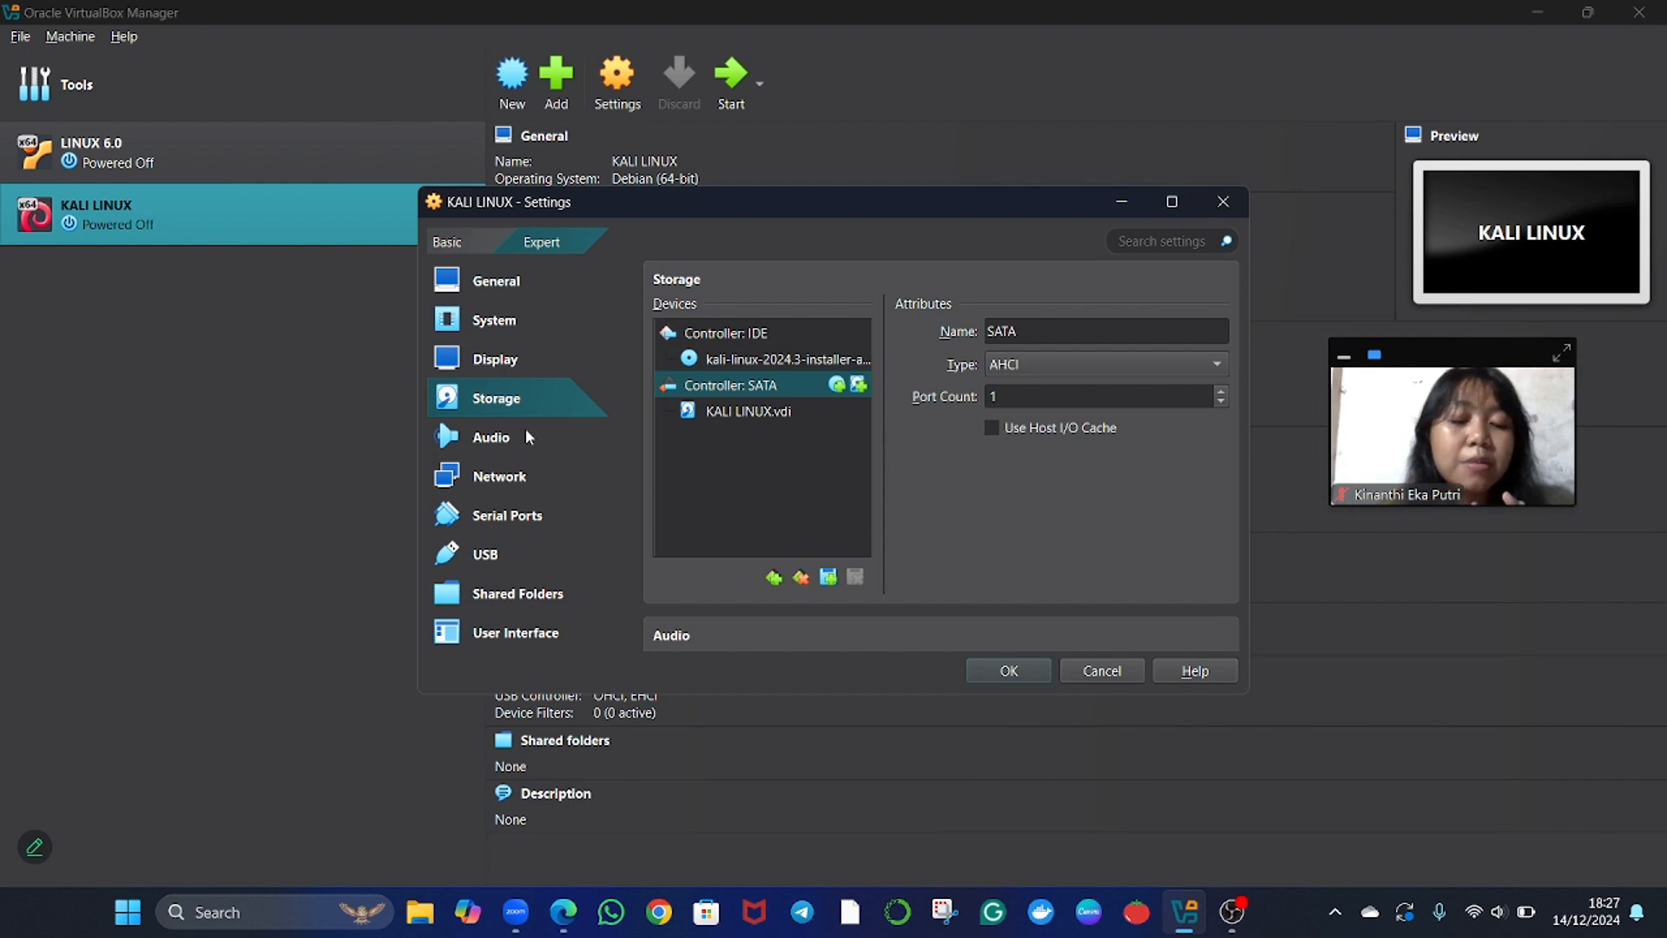
{"action": "left_click", "coordinate": [796, 357]}
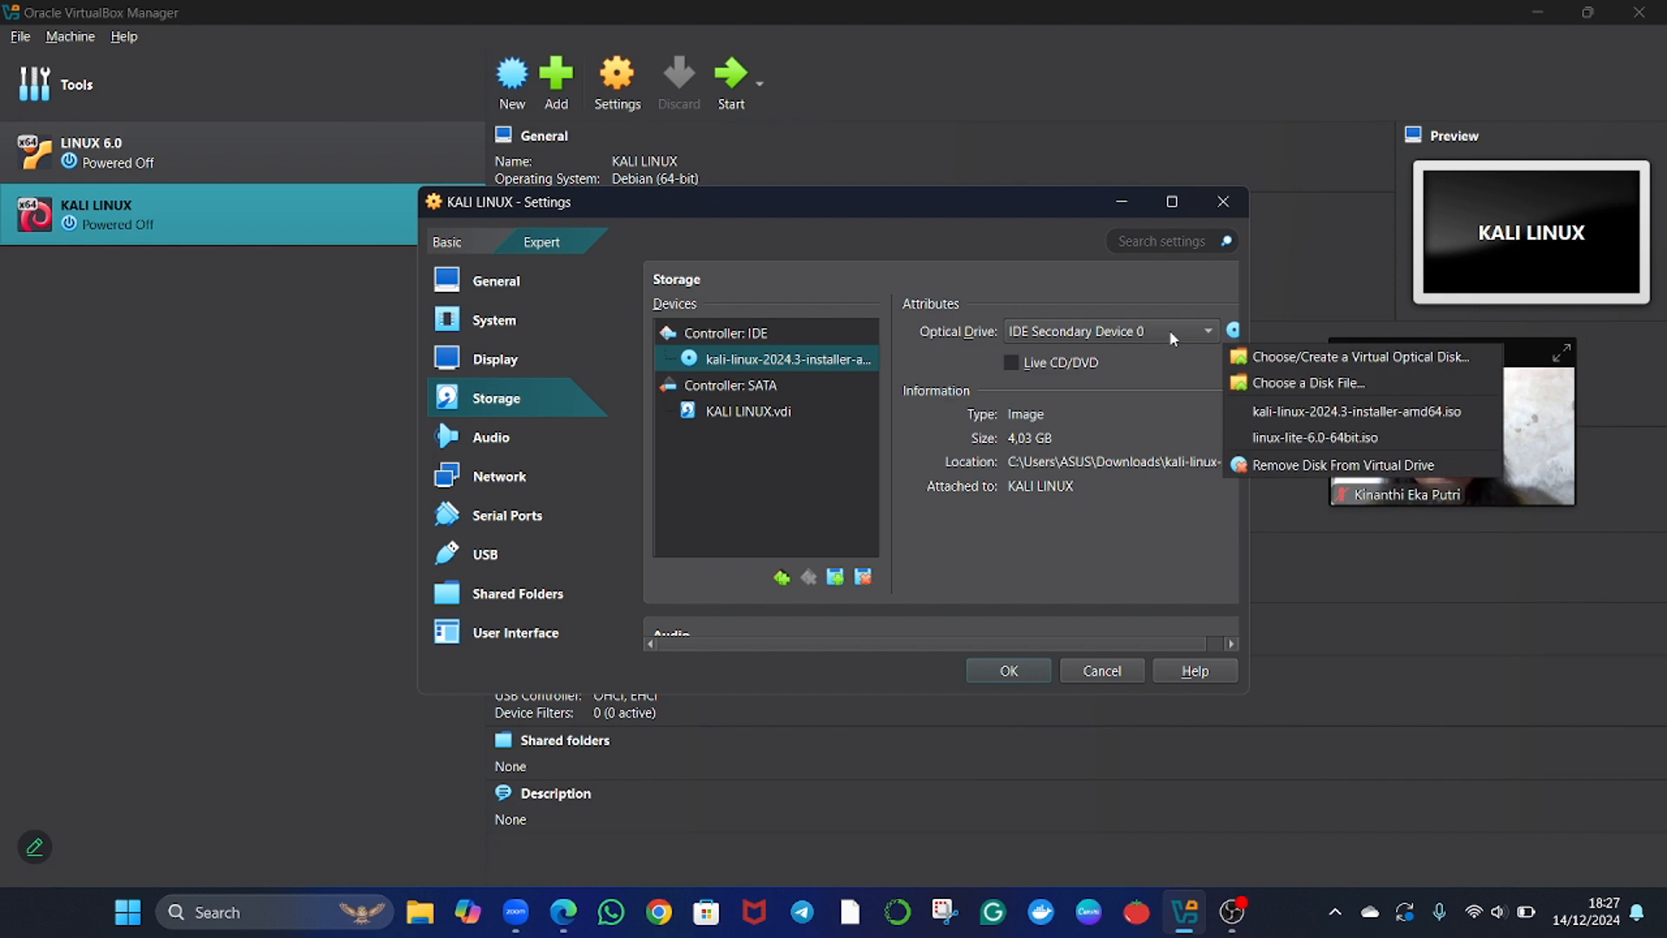
{"action": "left_click", "coordinate": [1177, 376]}
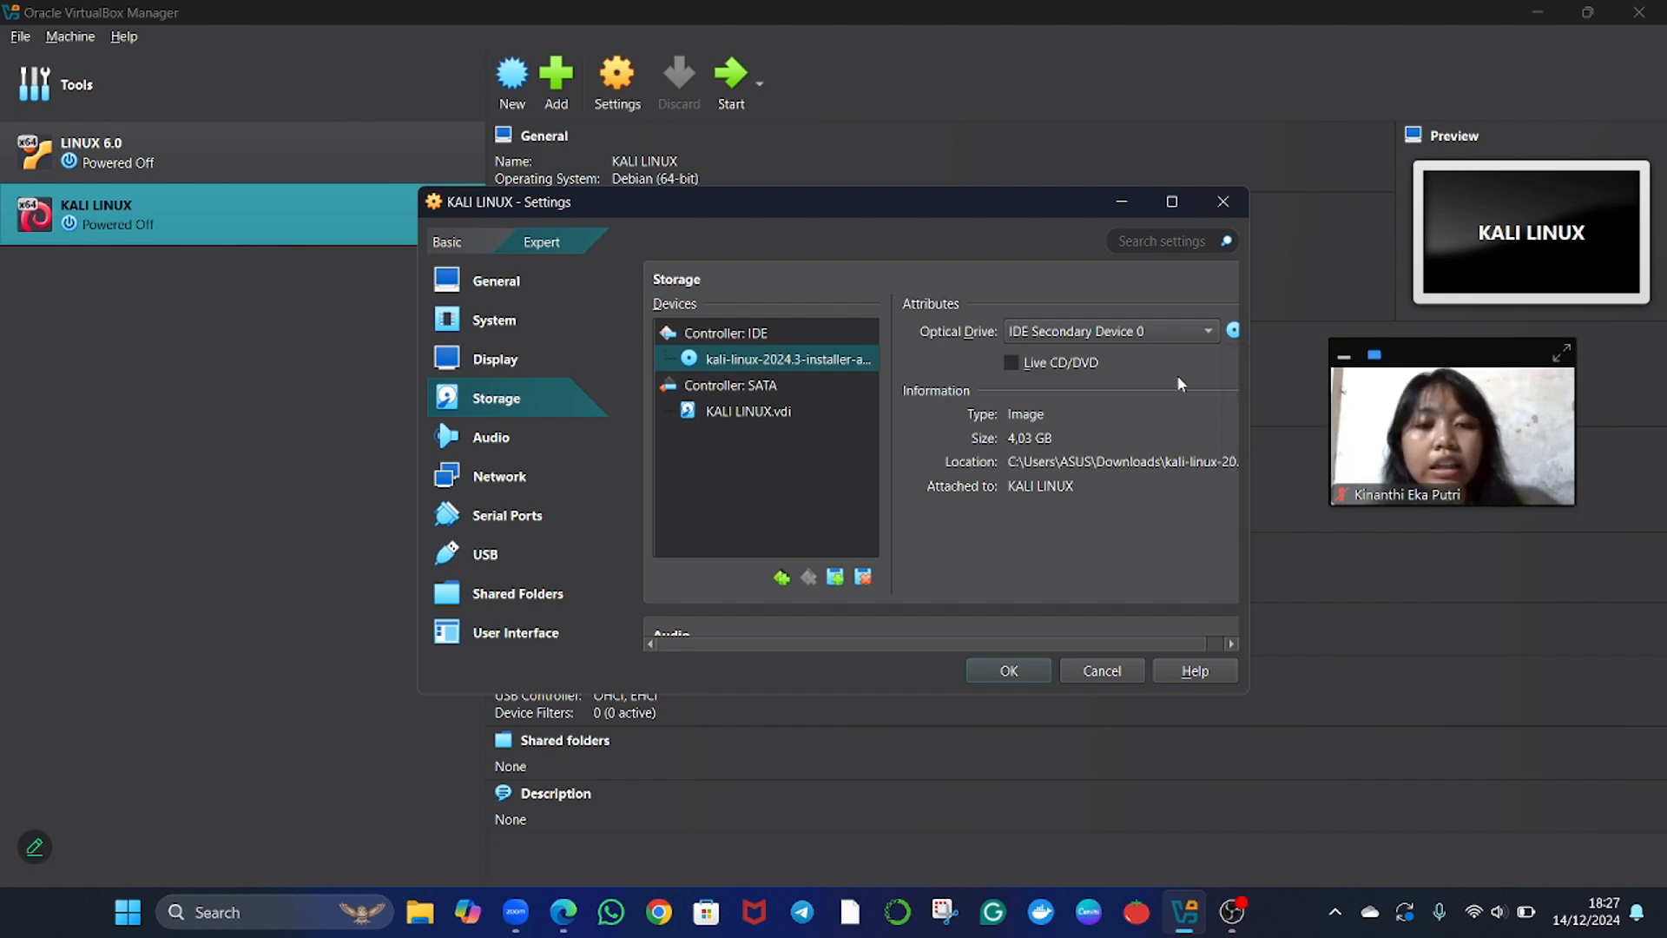
{"action": "left_click", "coordinate": [1233, 331]}
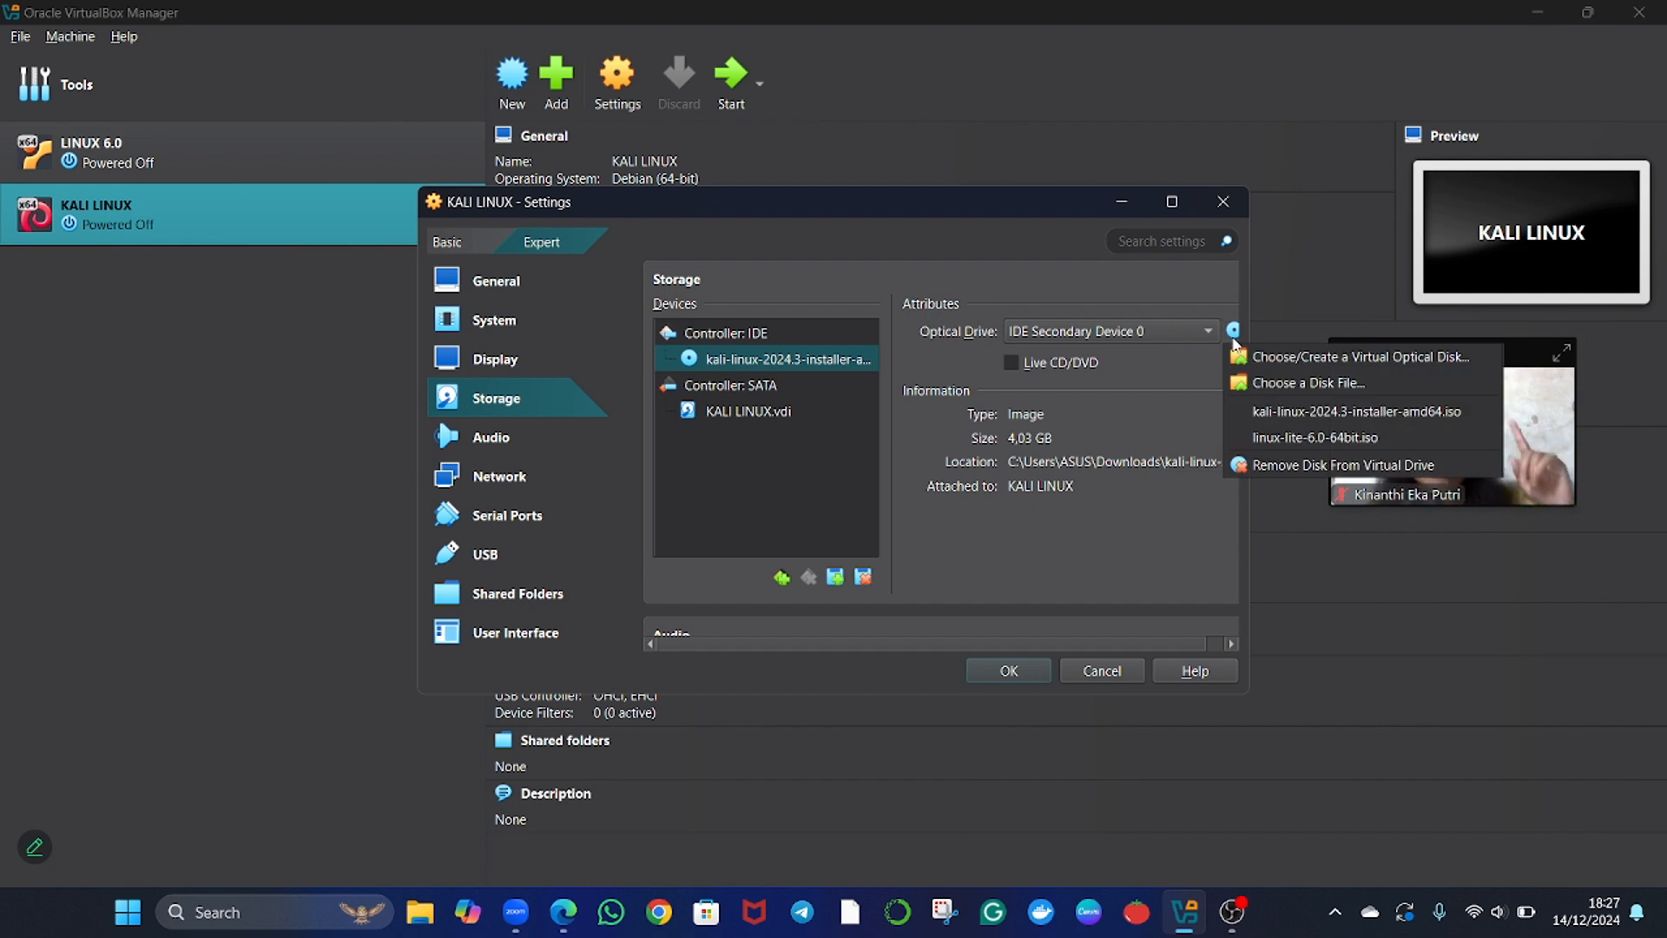
{"action": "left_click", "coordinate": [1193, 289]}
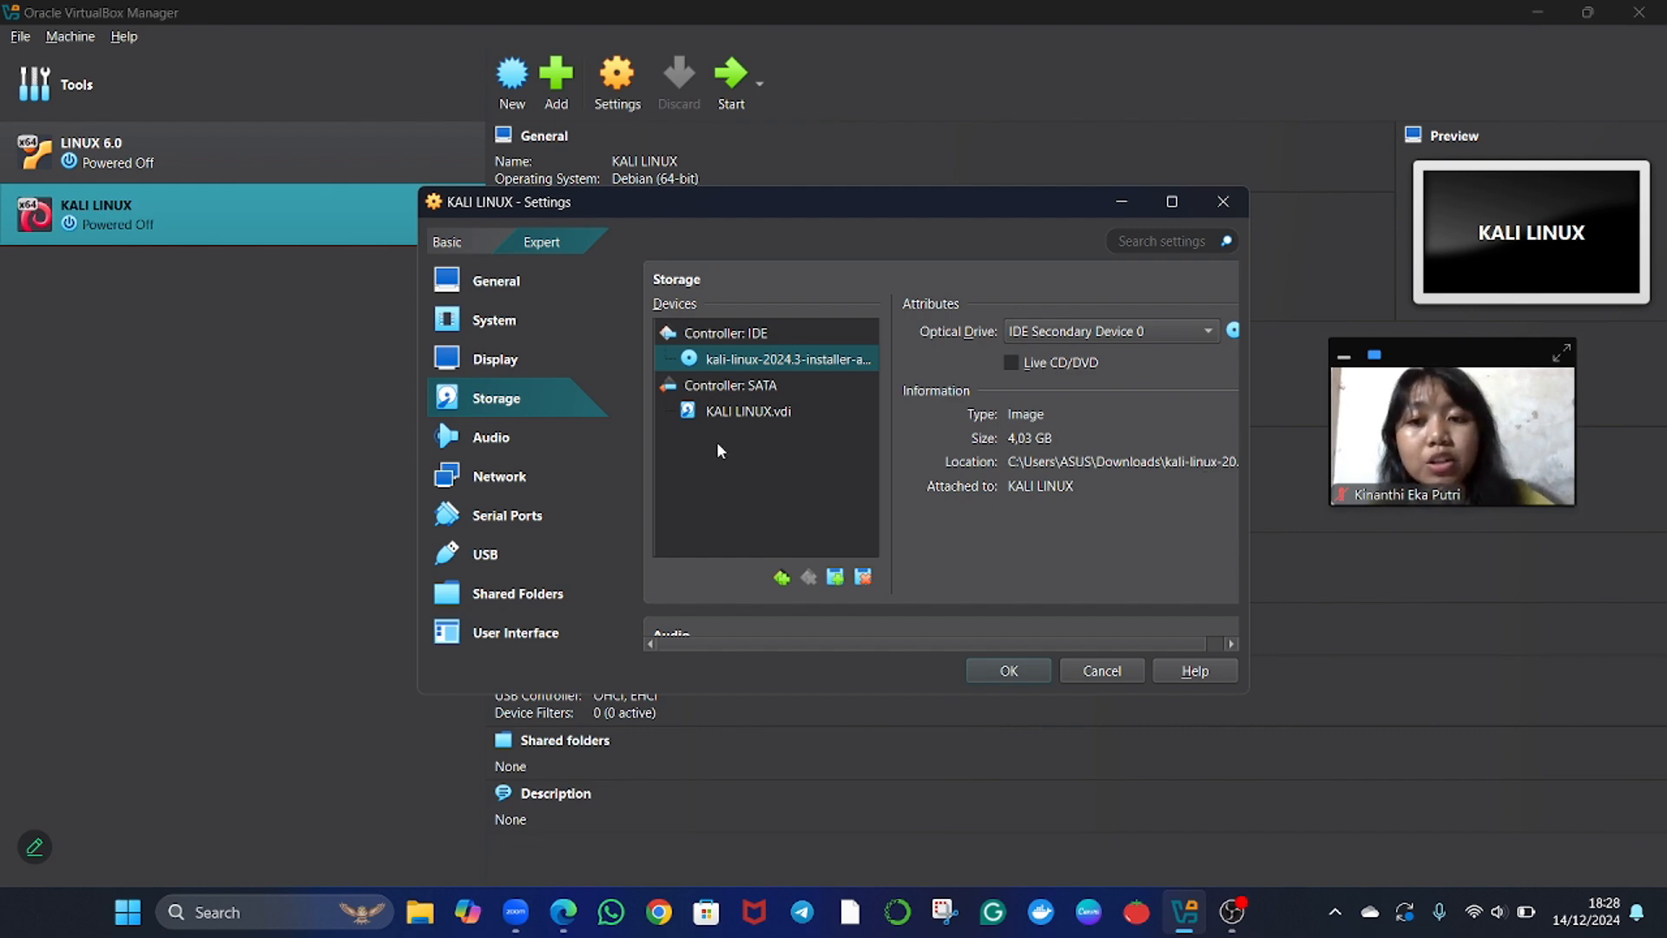
In the machine's network settings, keep Adapter 1 attached to NAT.
{"action": "left_click", "coordinate": [494, 479]}
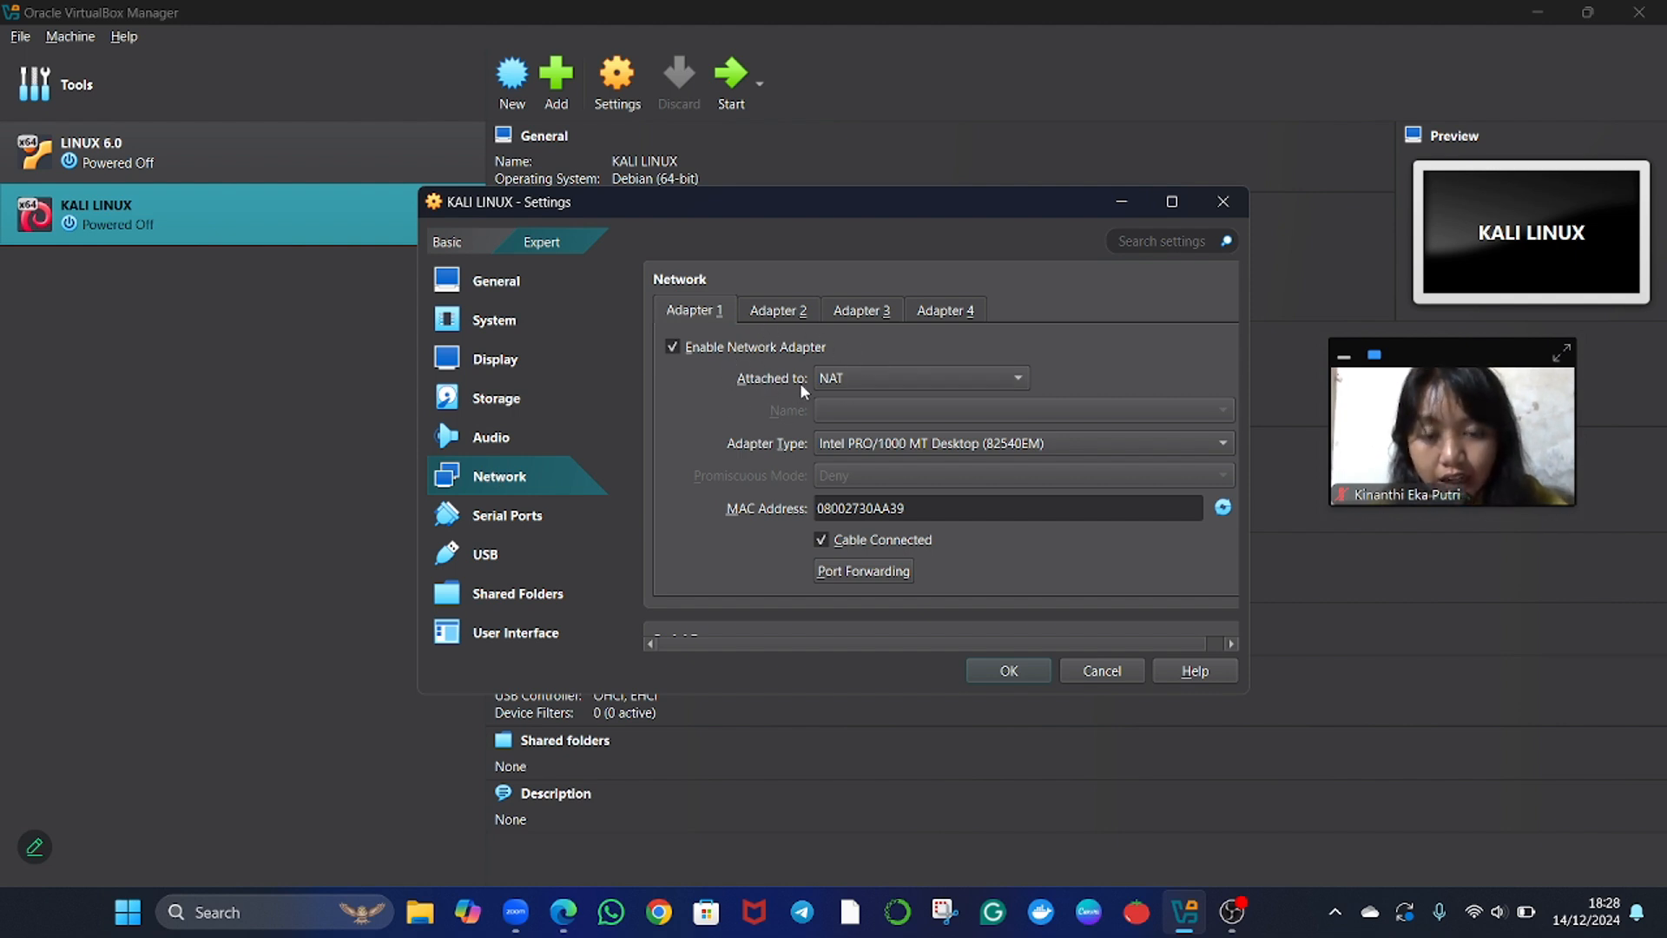
{"action": "left_click", "coordinate": [844, 380]}
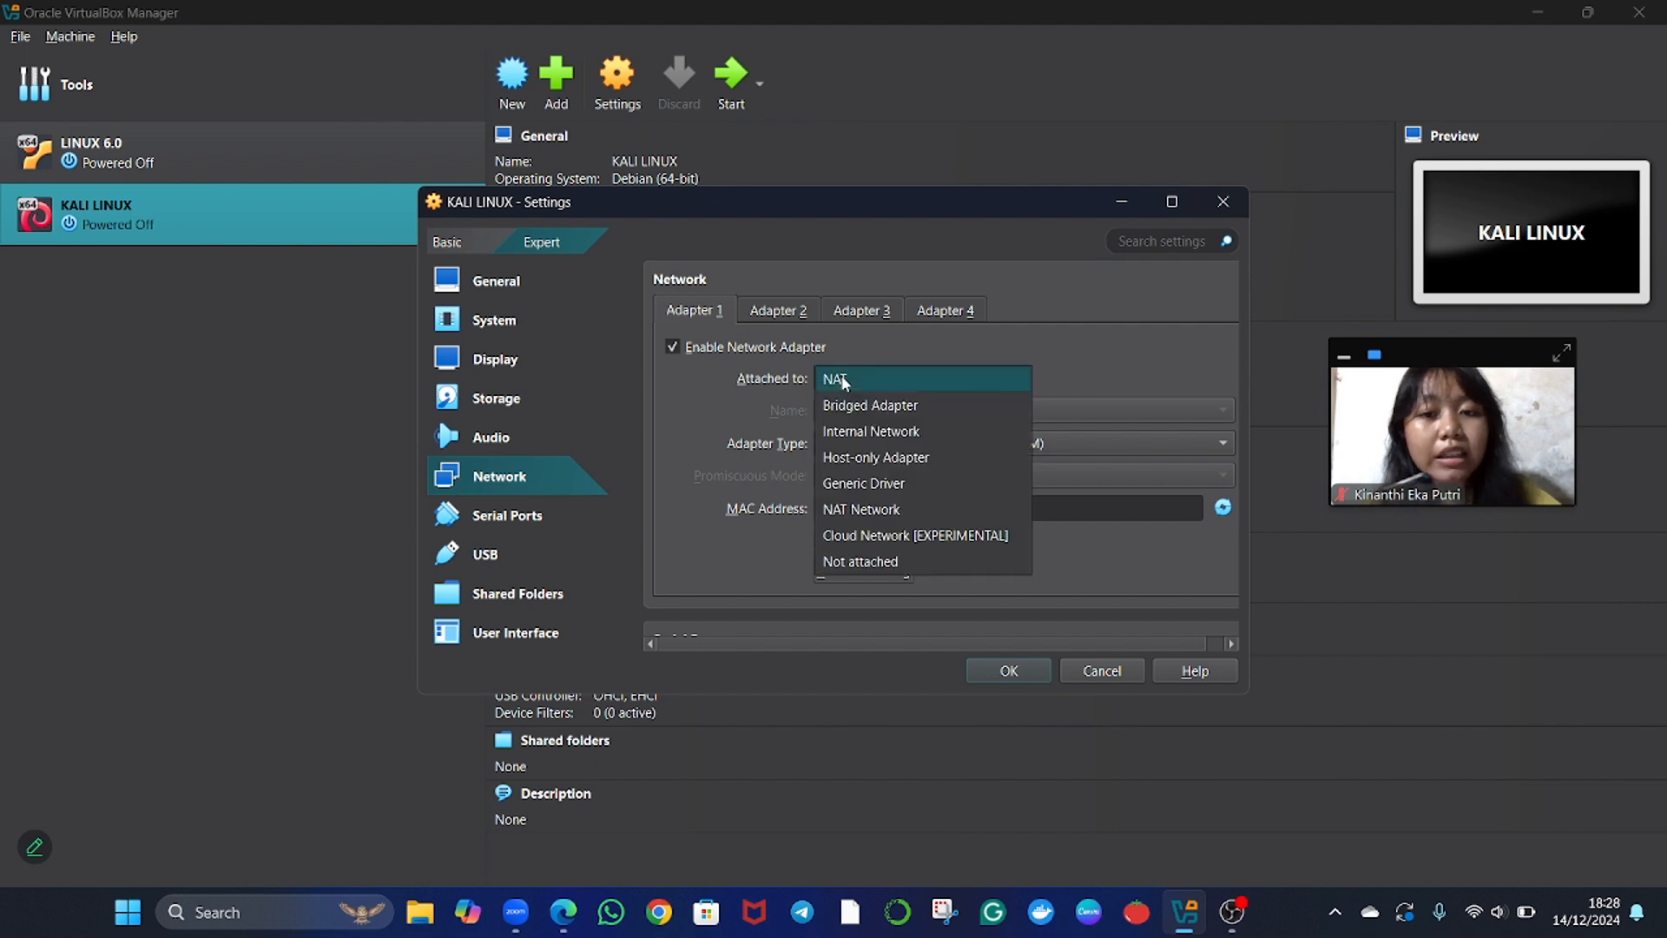
{"action": "left_click", "coordinate": [844, 380]}
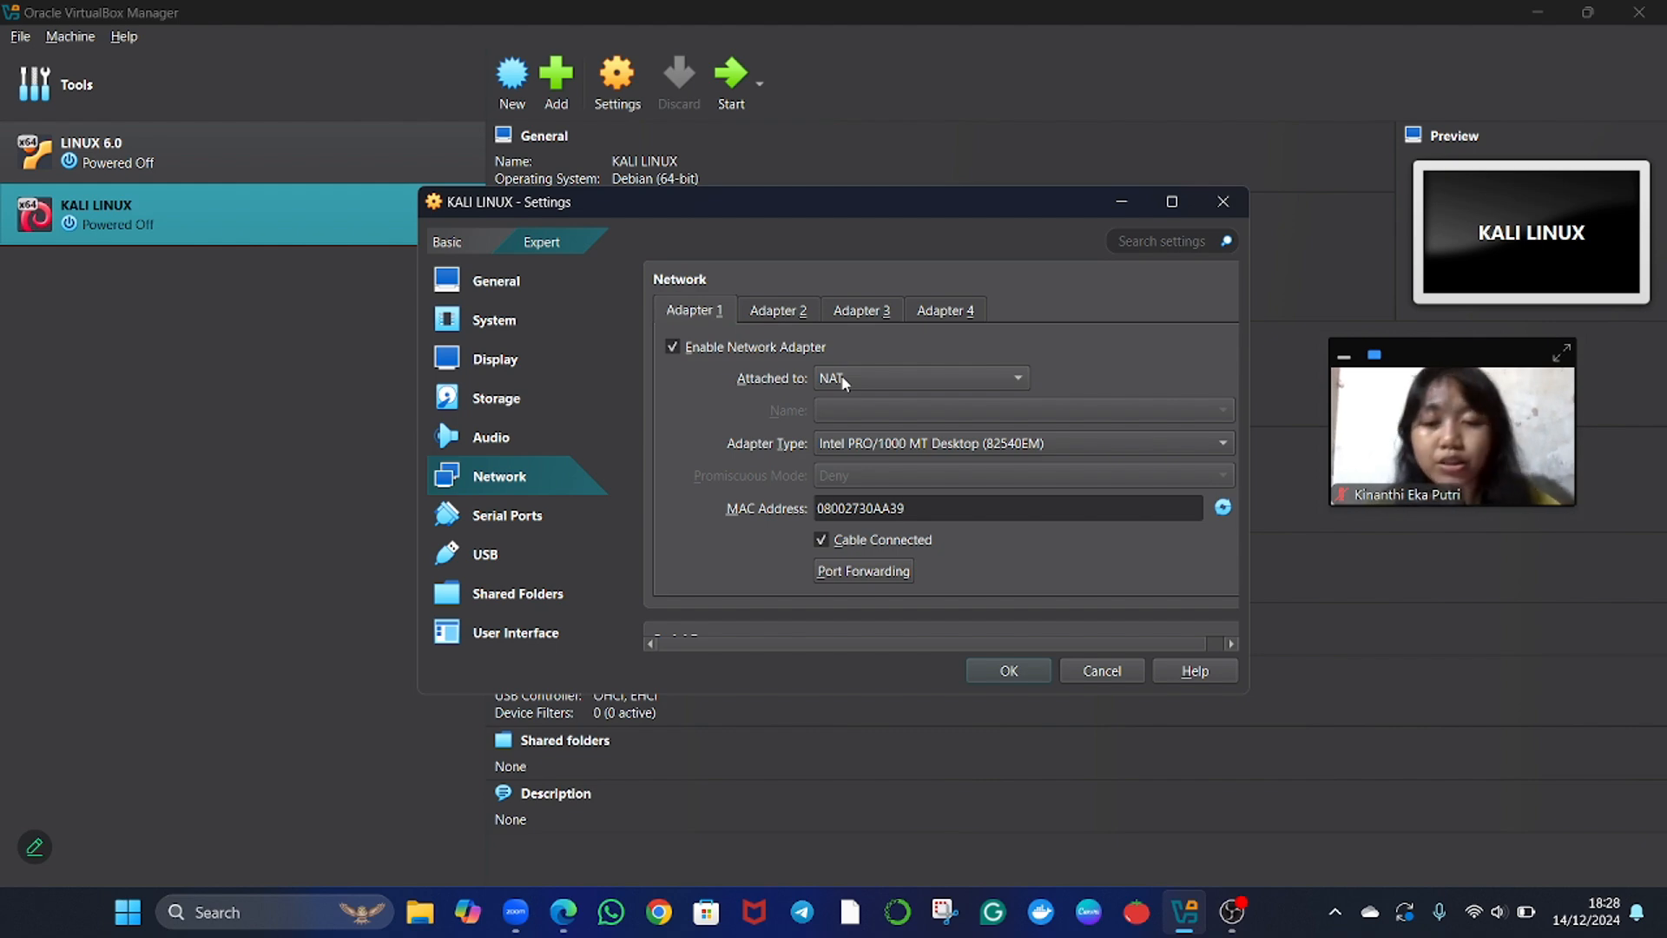
Set the machine's video memory to 110 MB in the display settings and save the settings.
{"action": "left_click", "coordinate": [488, 363]}
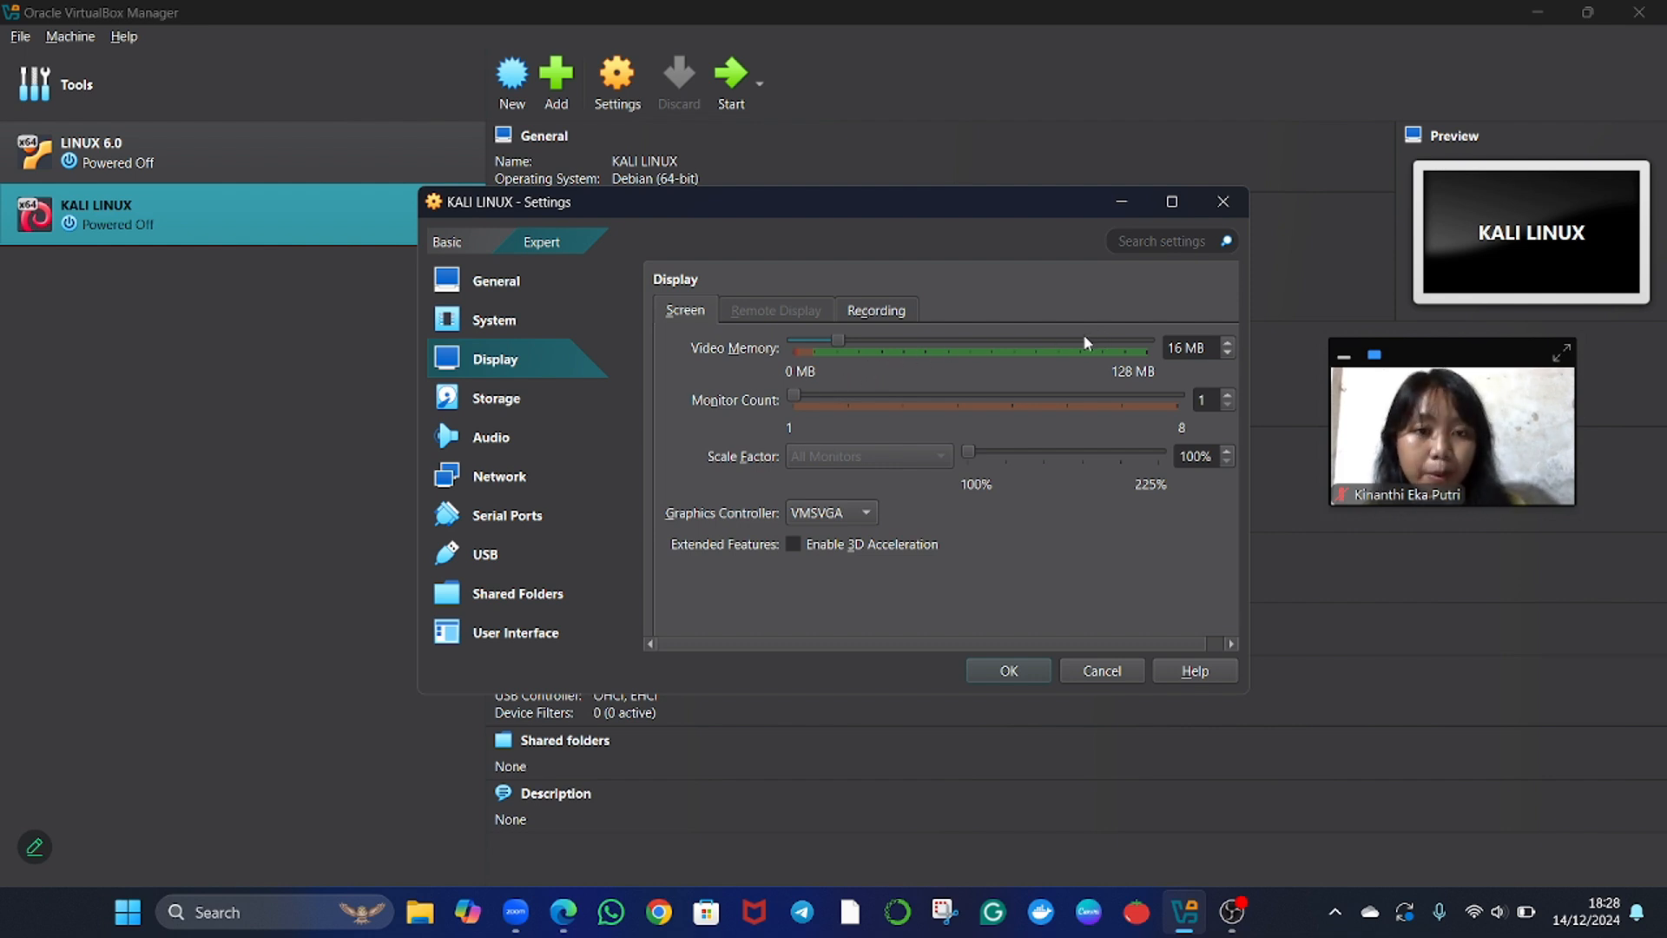
{"action": "left_click", "coordinate": [1005, 338]}
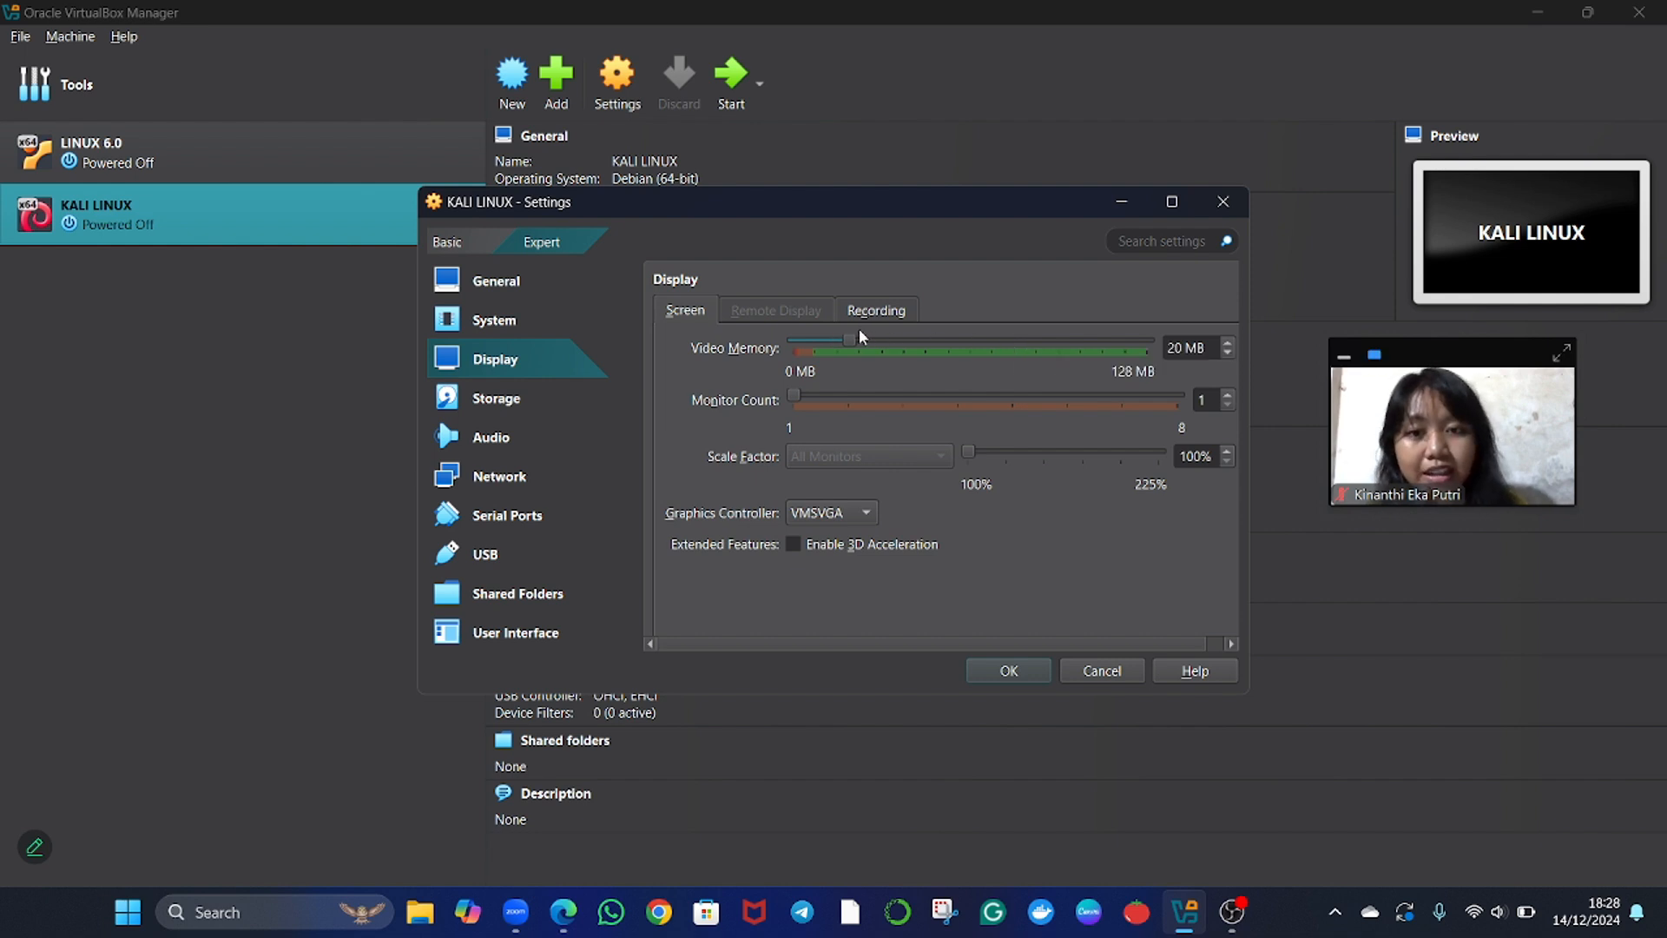
{"action": "left_click_drag", "start_coordinate": [853, 342], "coordinate": [1103, 365]}
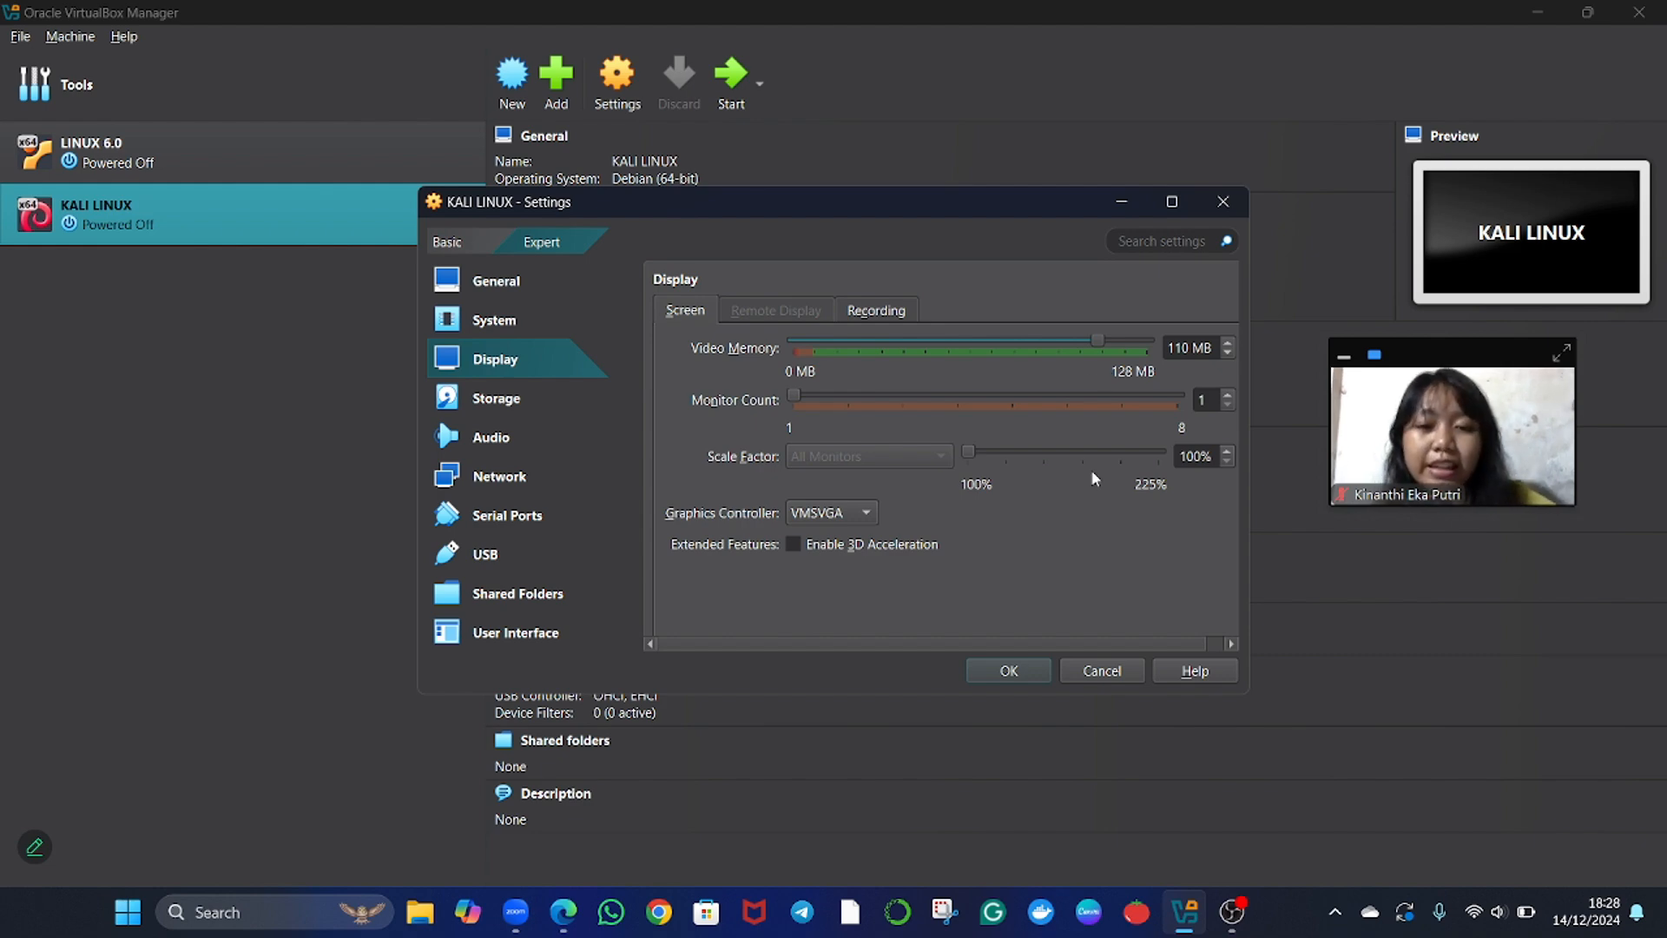
{"action": "left_click", "coordinate": [1009, 673]}
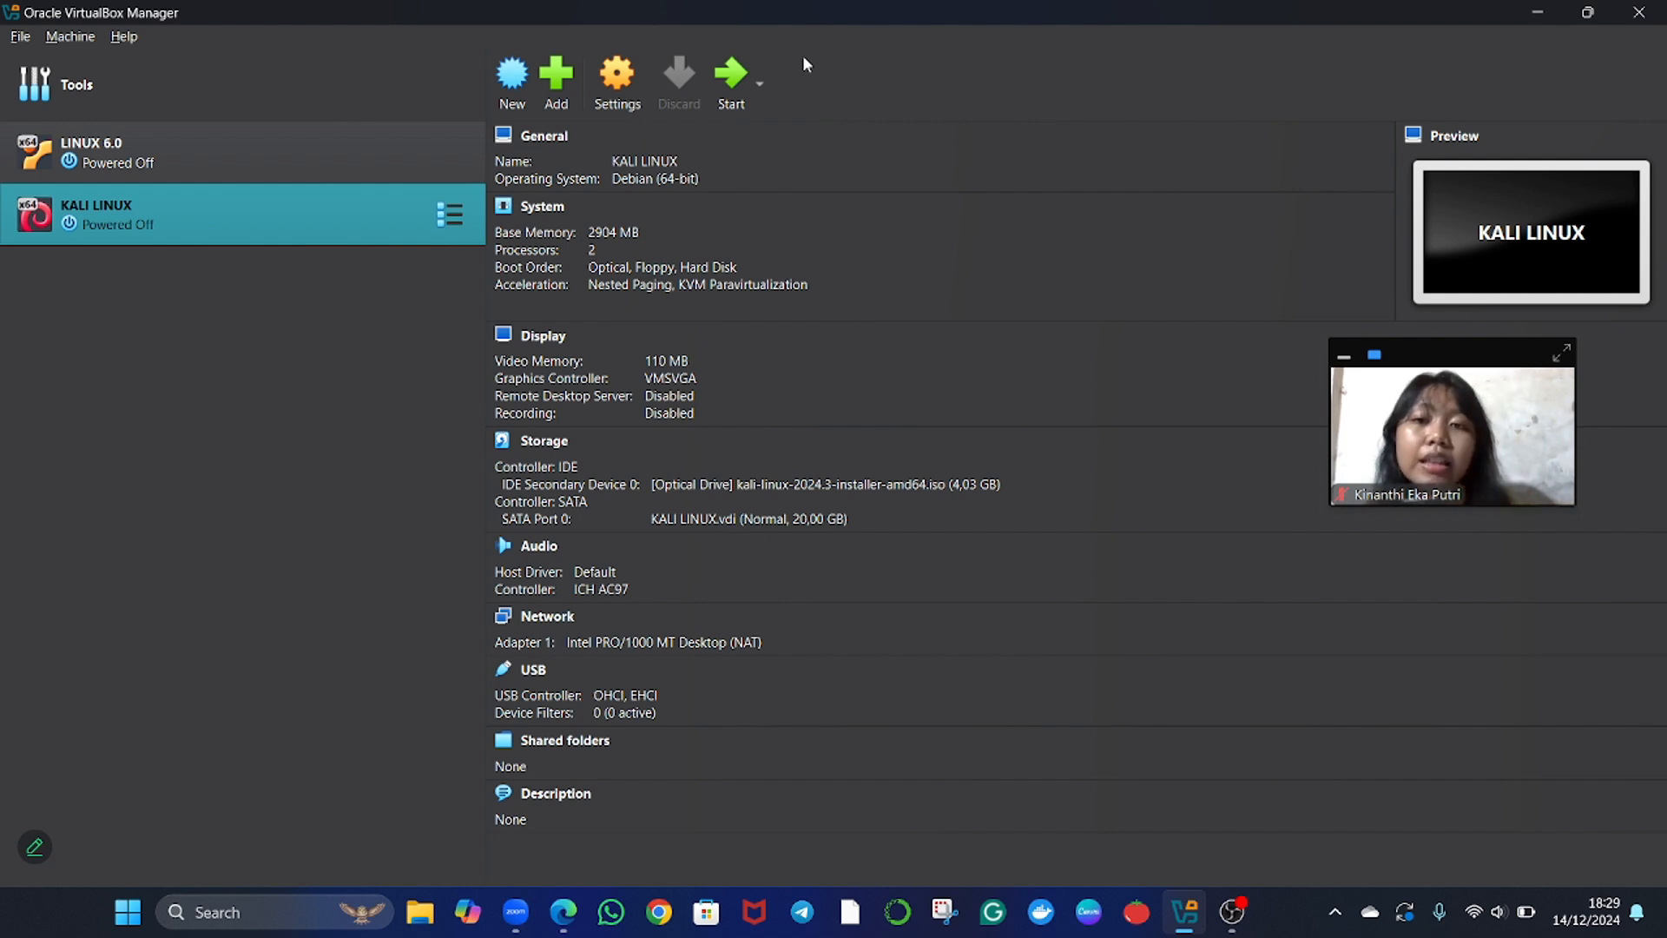
Start the KALI LINUX machine, bring up its window and begin the Graphical install with English as the language.
{"action": "left_click", "coordinate": [731, 76]}
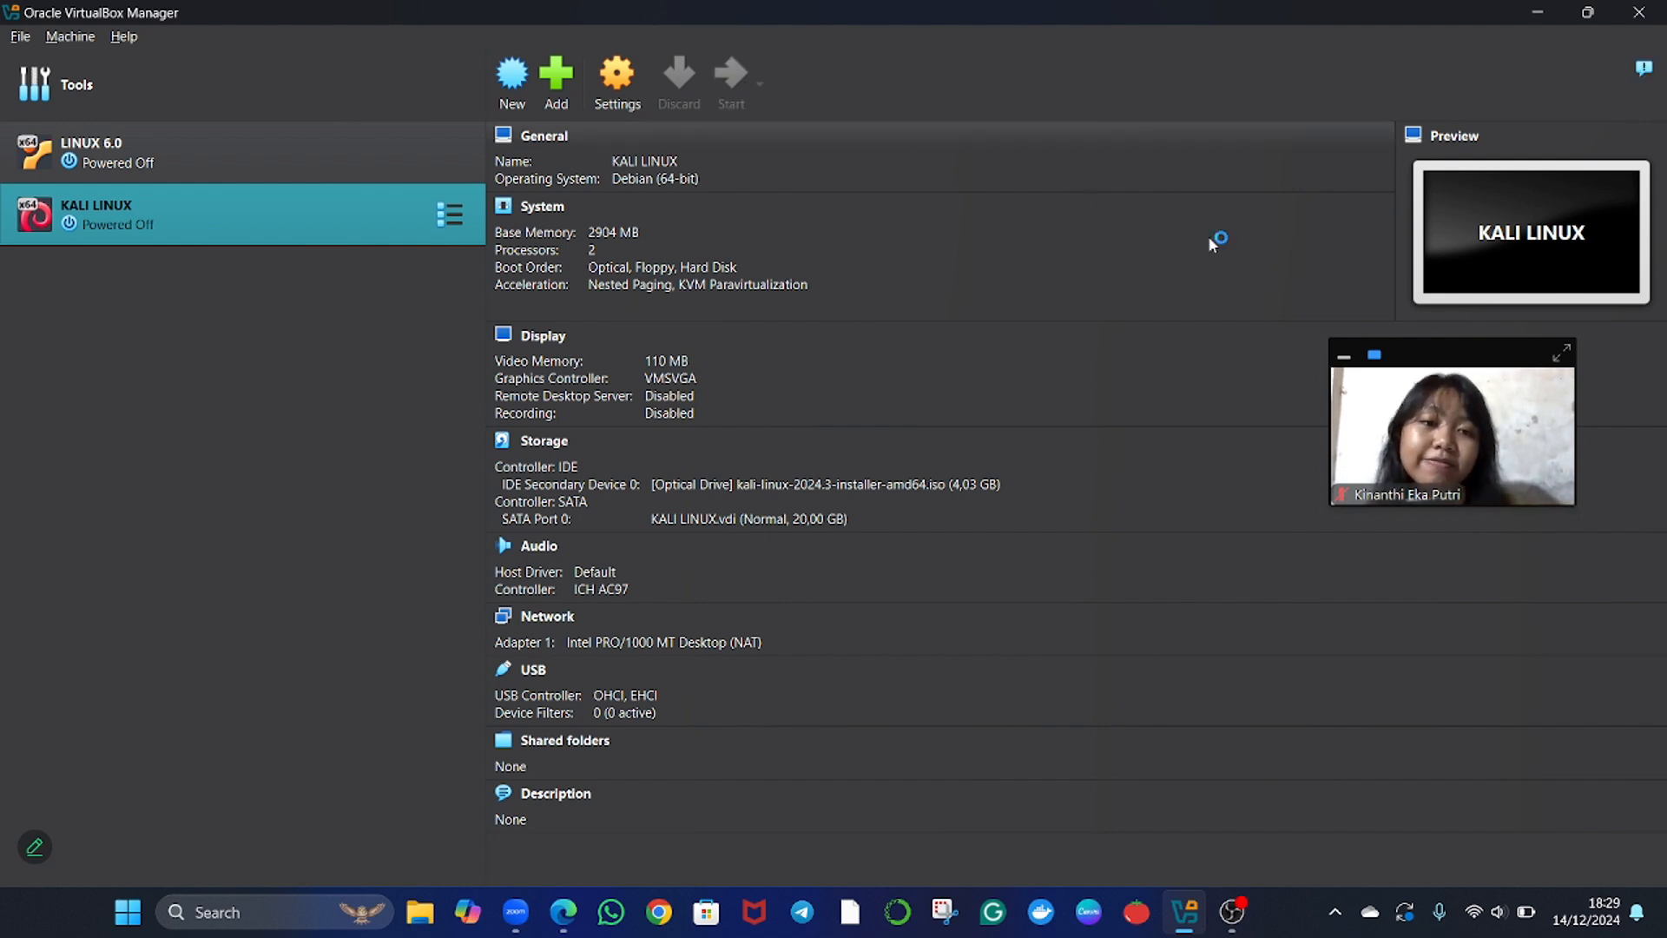
{"action": "left_click_drag", "start_coordinate": [1426, 369], "coordinate": [1497, 352]}
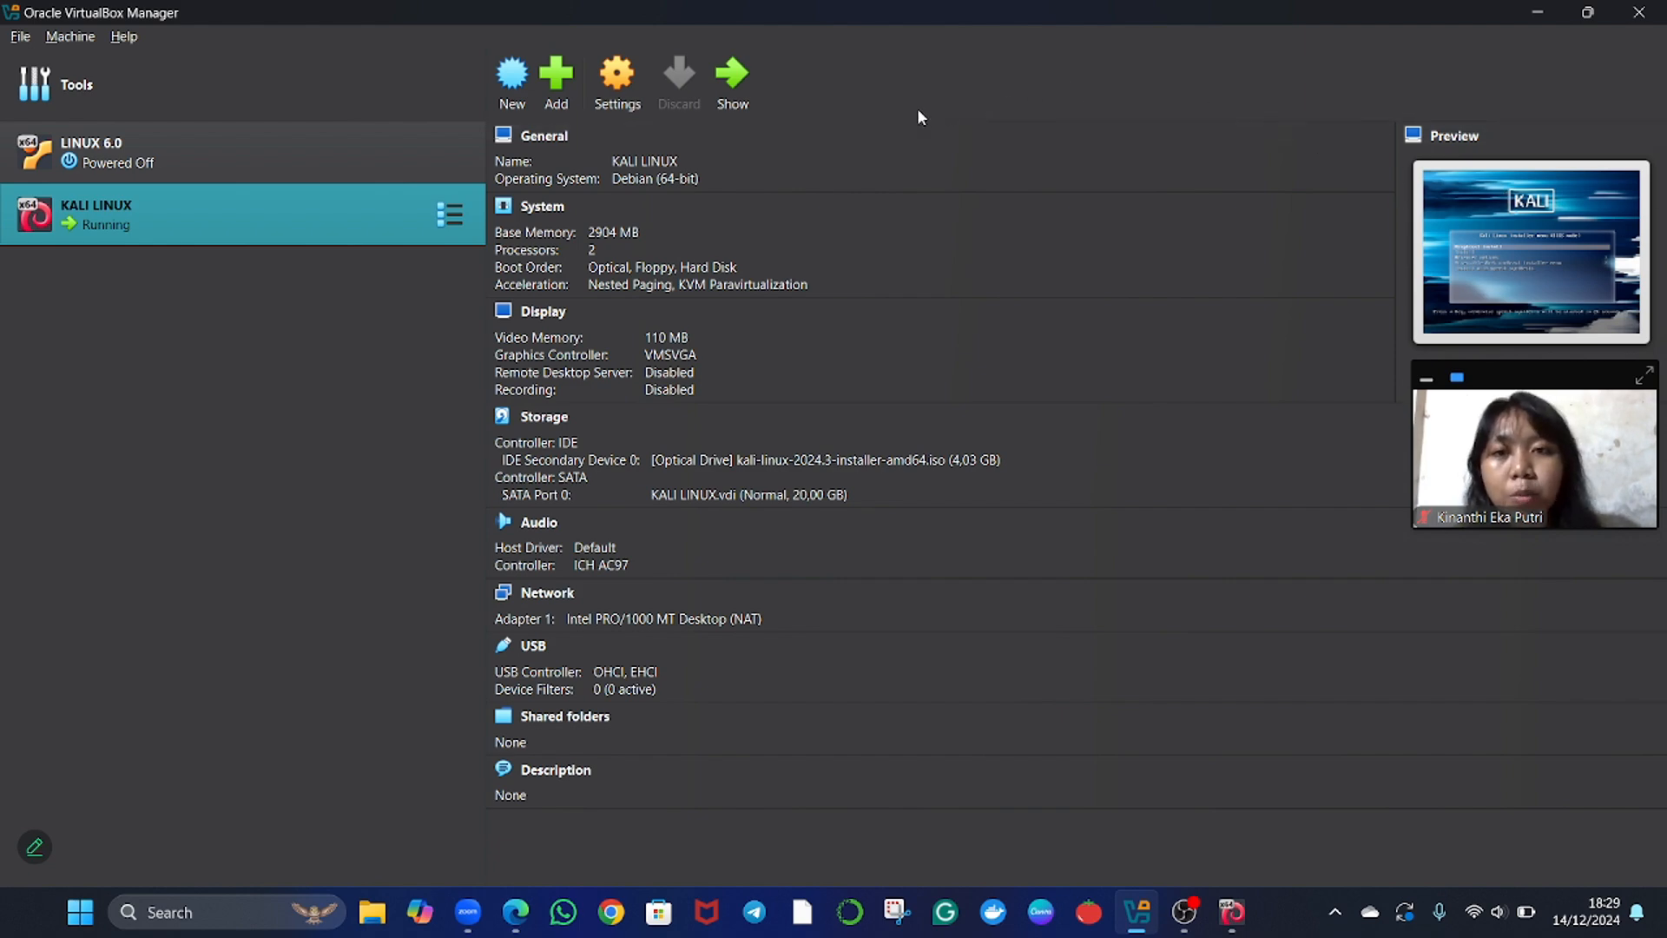
{"action": "left_click", "coordinate": [735, 89]}
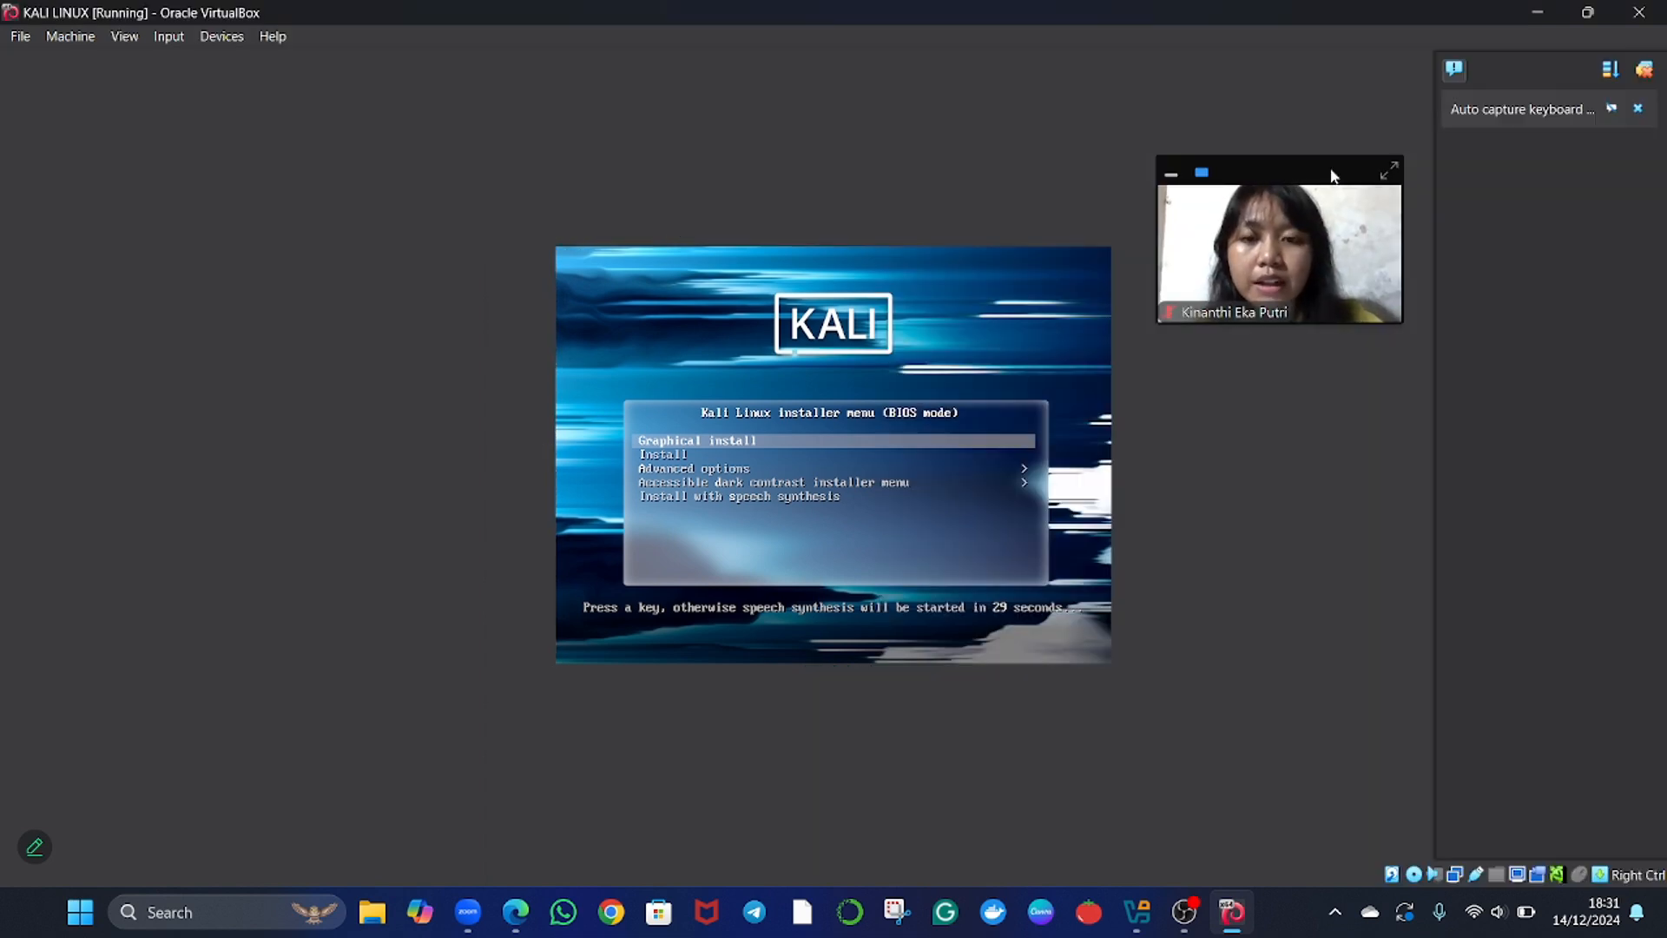
{"action": "key", "text": "Return"}
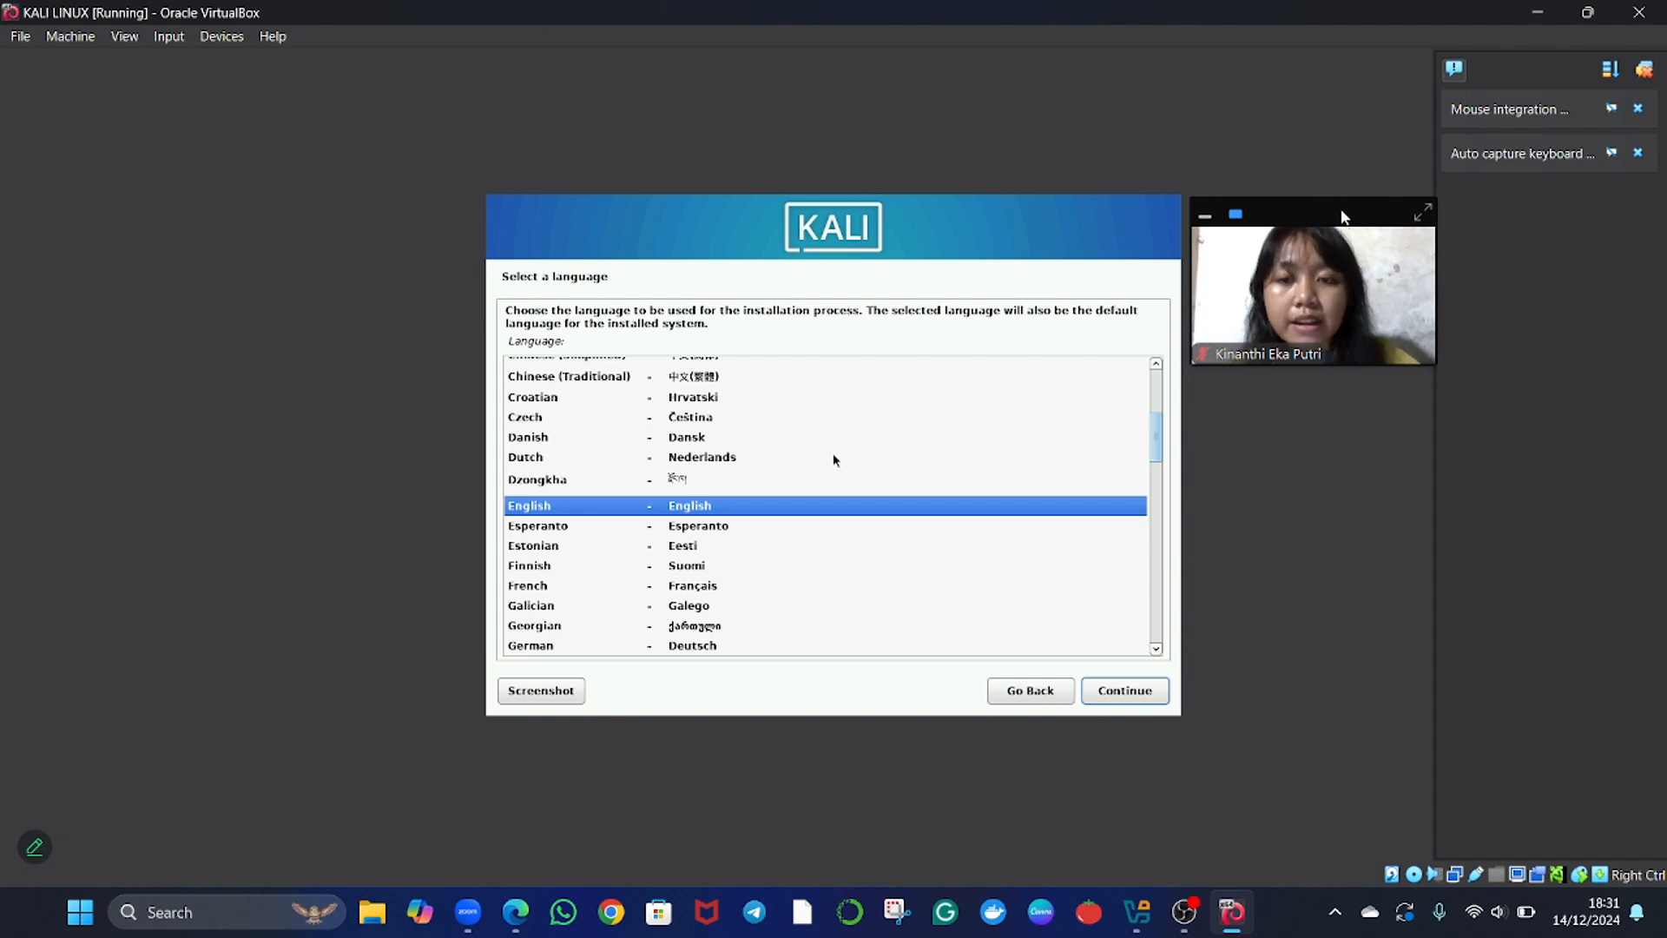
{"action": "key", "text": "Return"}
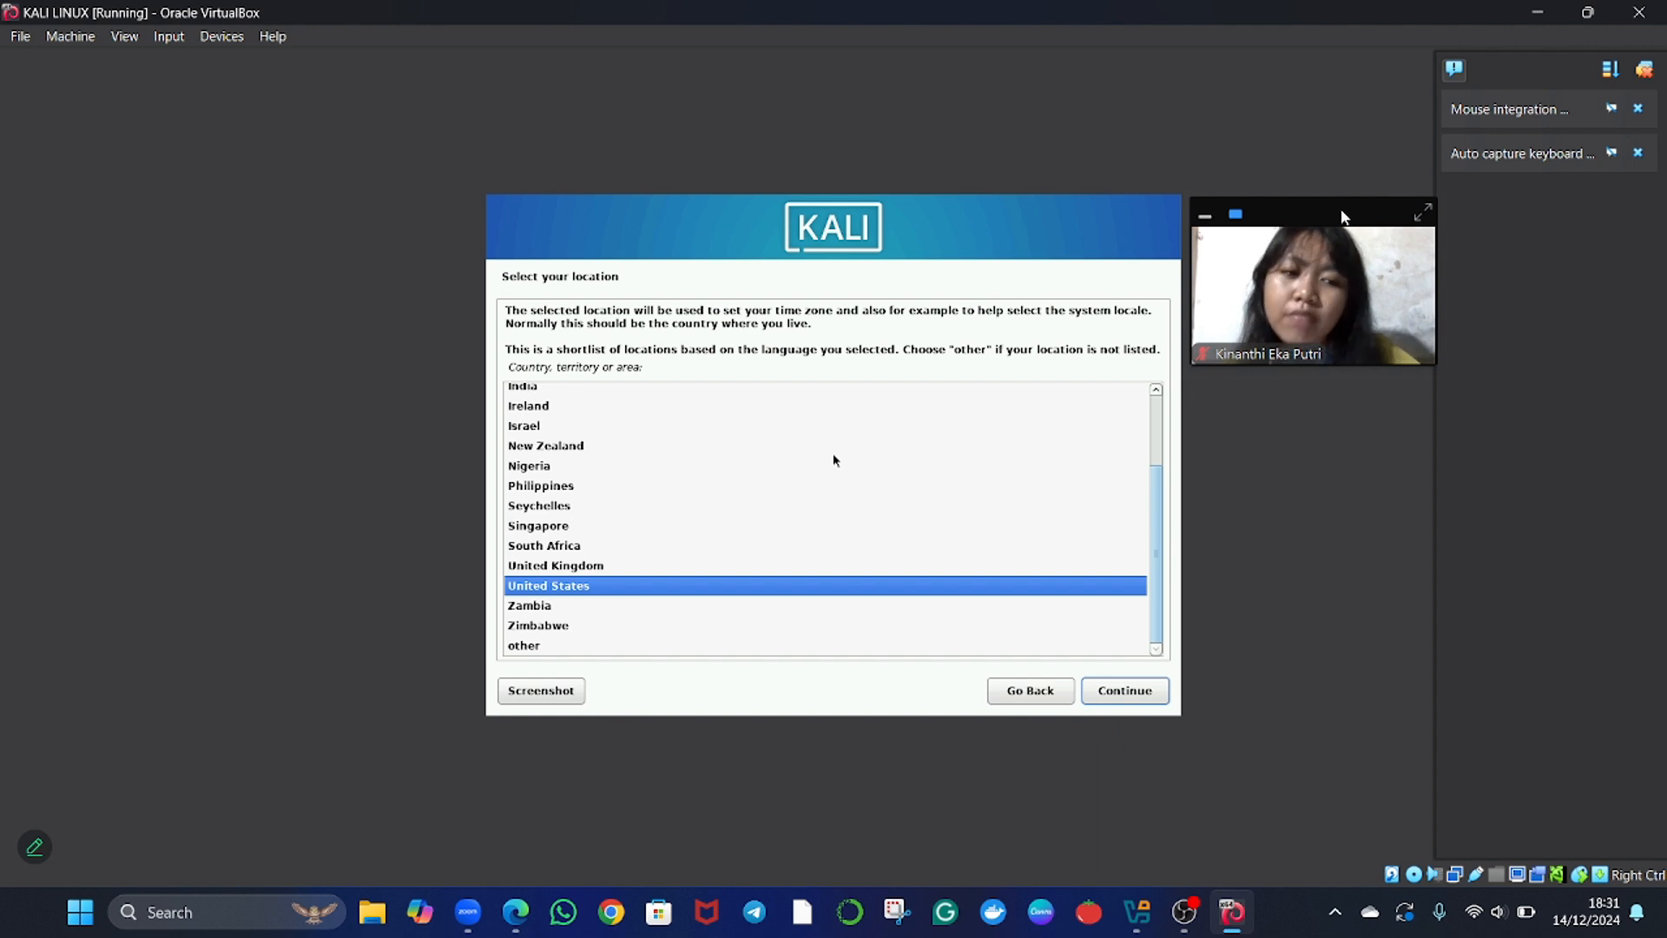
Set the installation location to United States and the keymap to American English.
{"action": "type", "text": "in"}
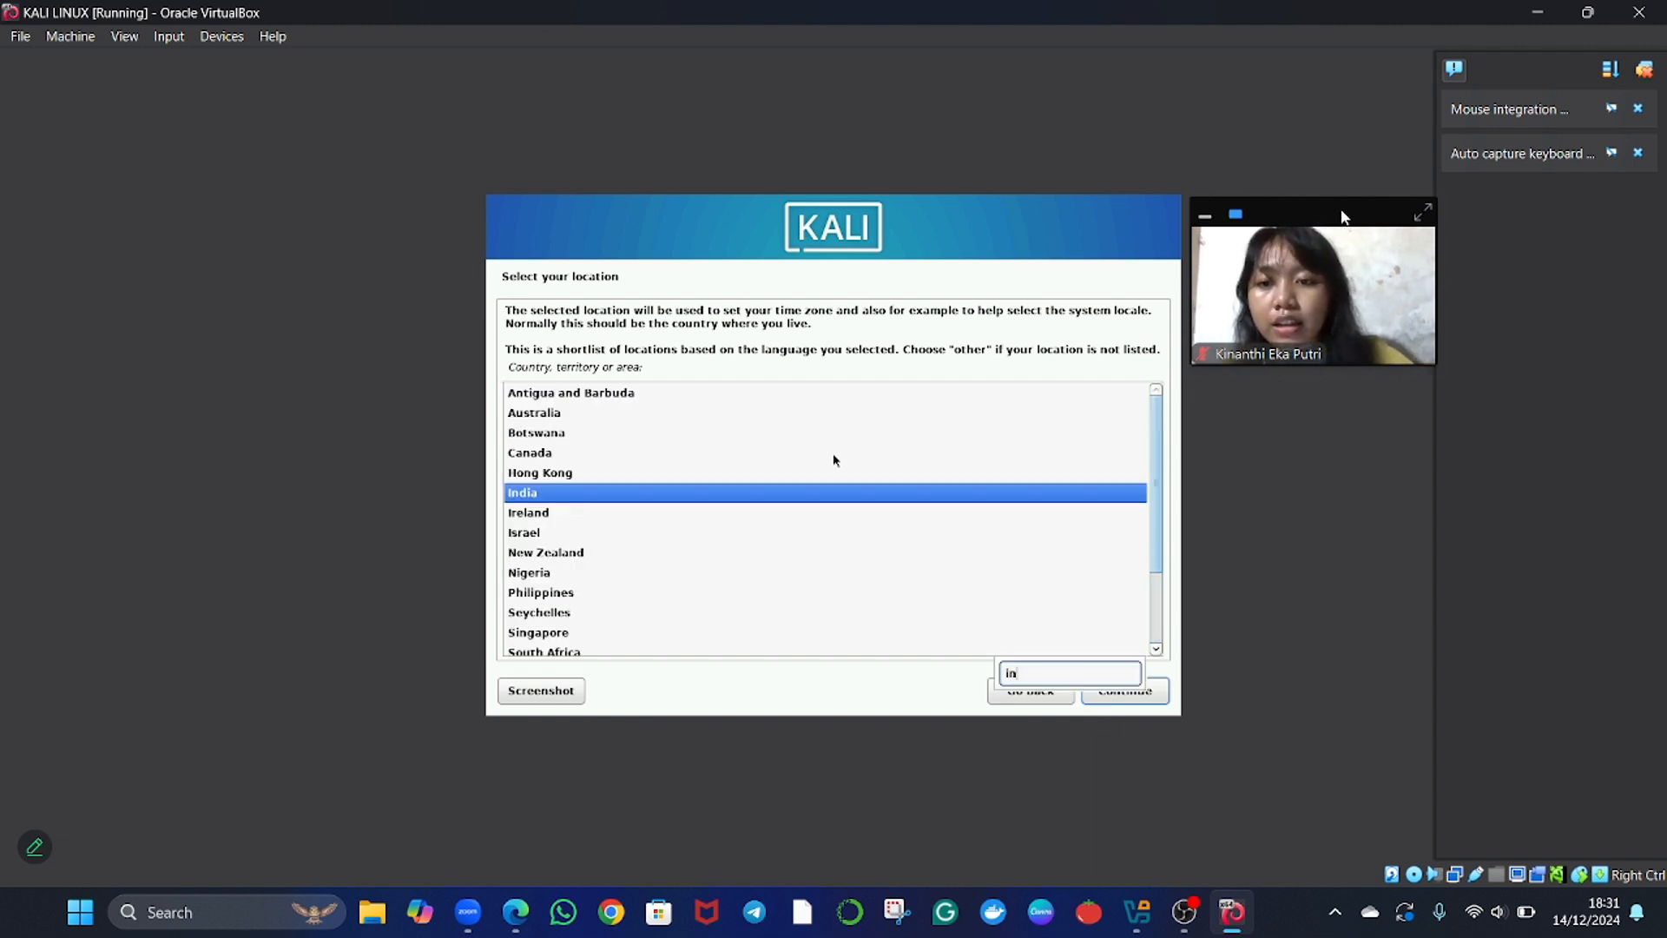
{"action": "key", "text": "BackSpace"}
{"action": "key", "text": "BackSpace"}
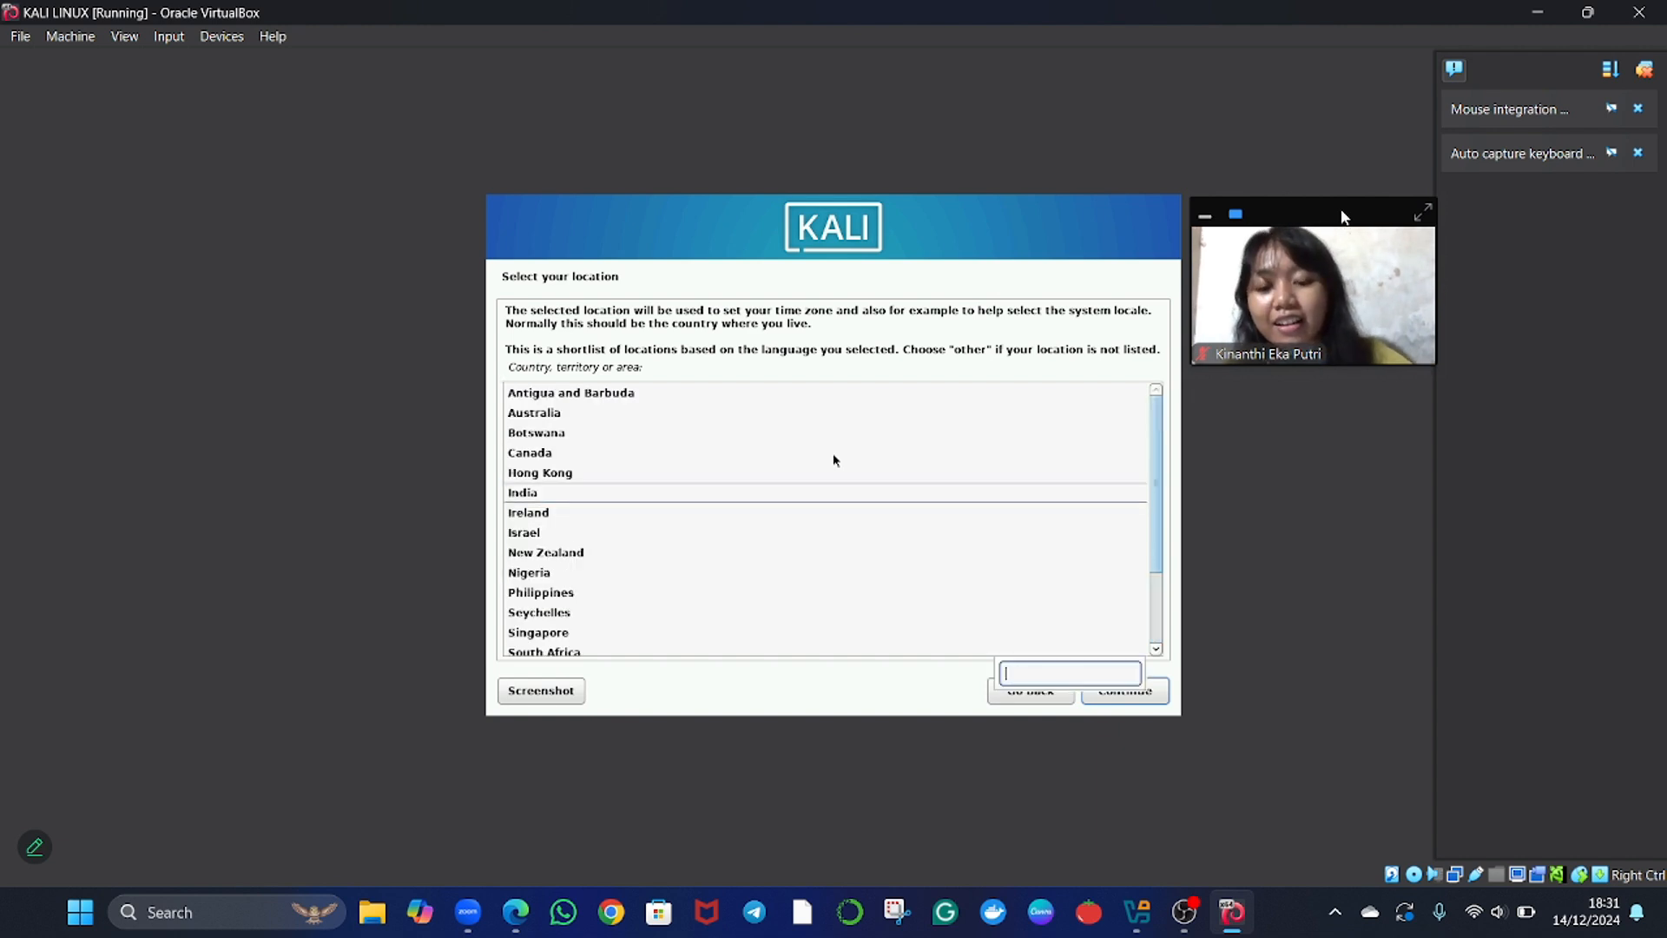
{"action": "type", "text": "uni"}
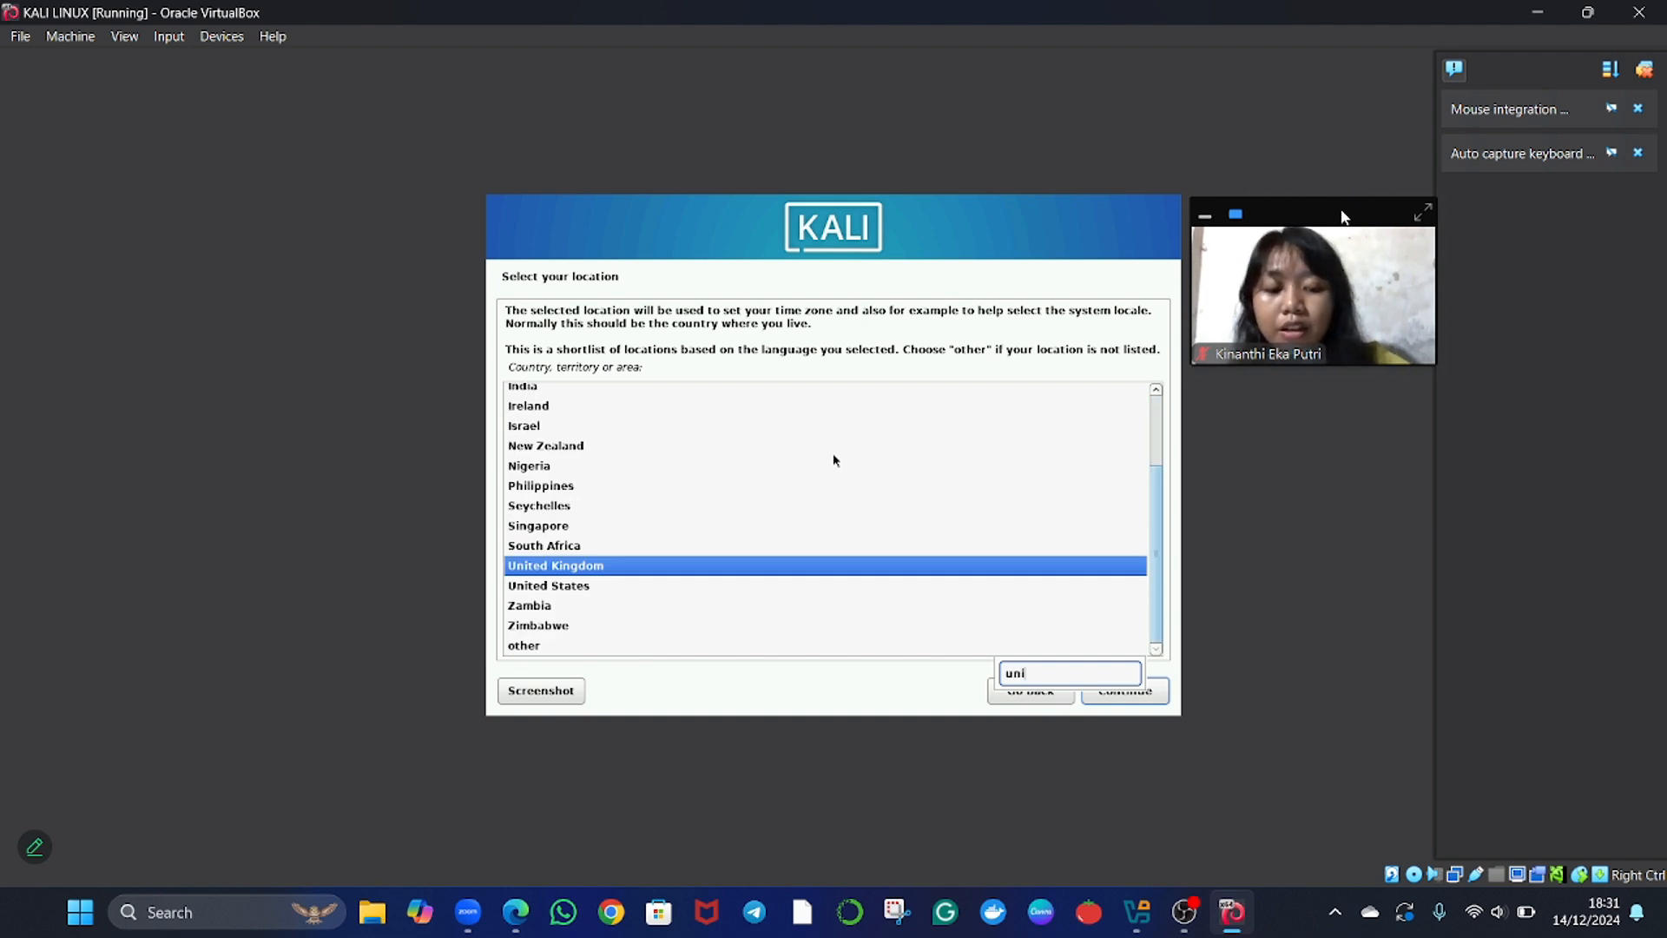
{"action": "key", "text": "Down"}
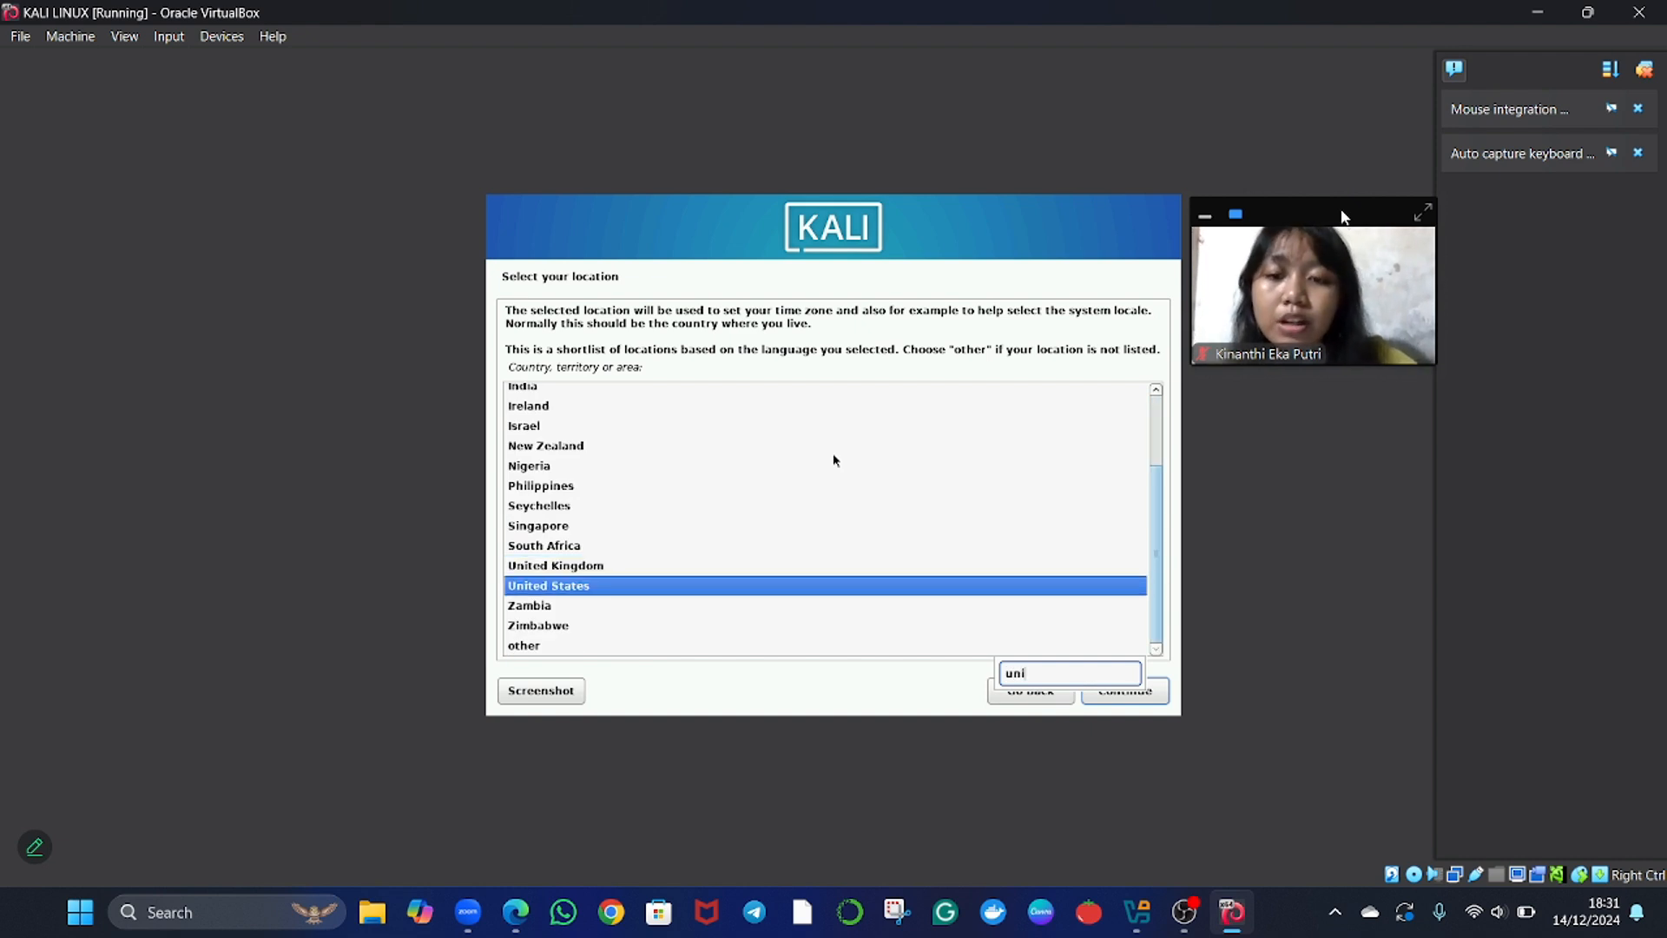
{"action": "key", "text": "Return"}
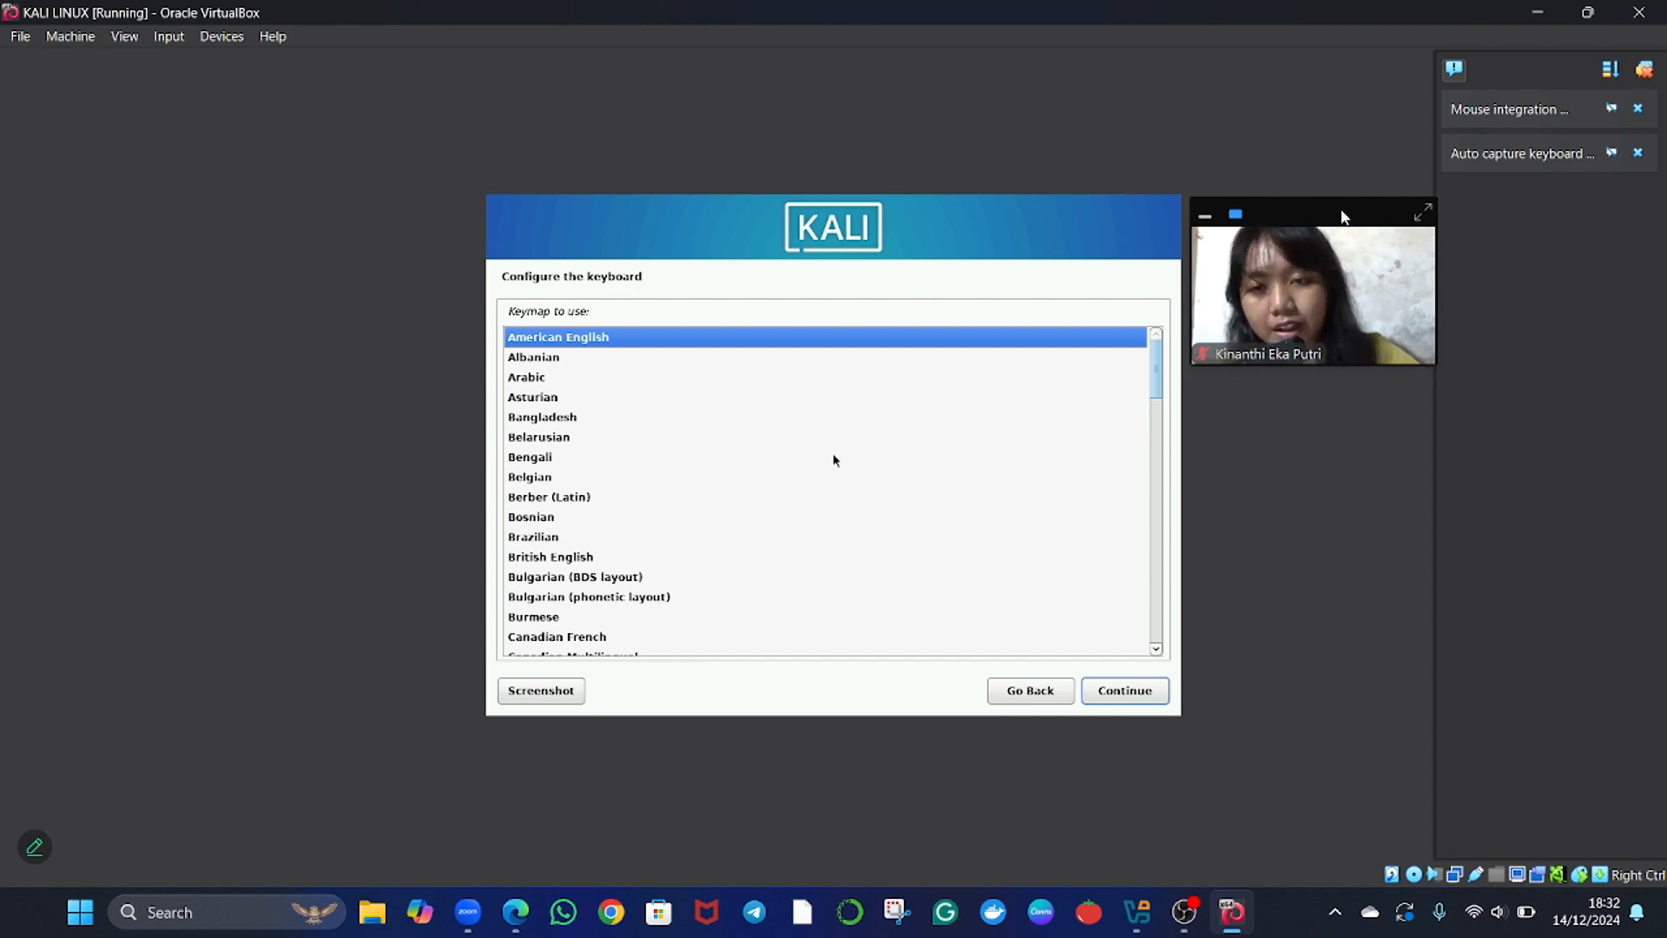
{"action": "key", "text": "Return"}
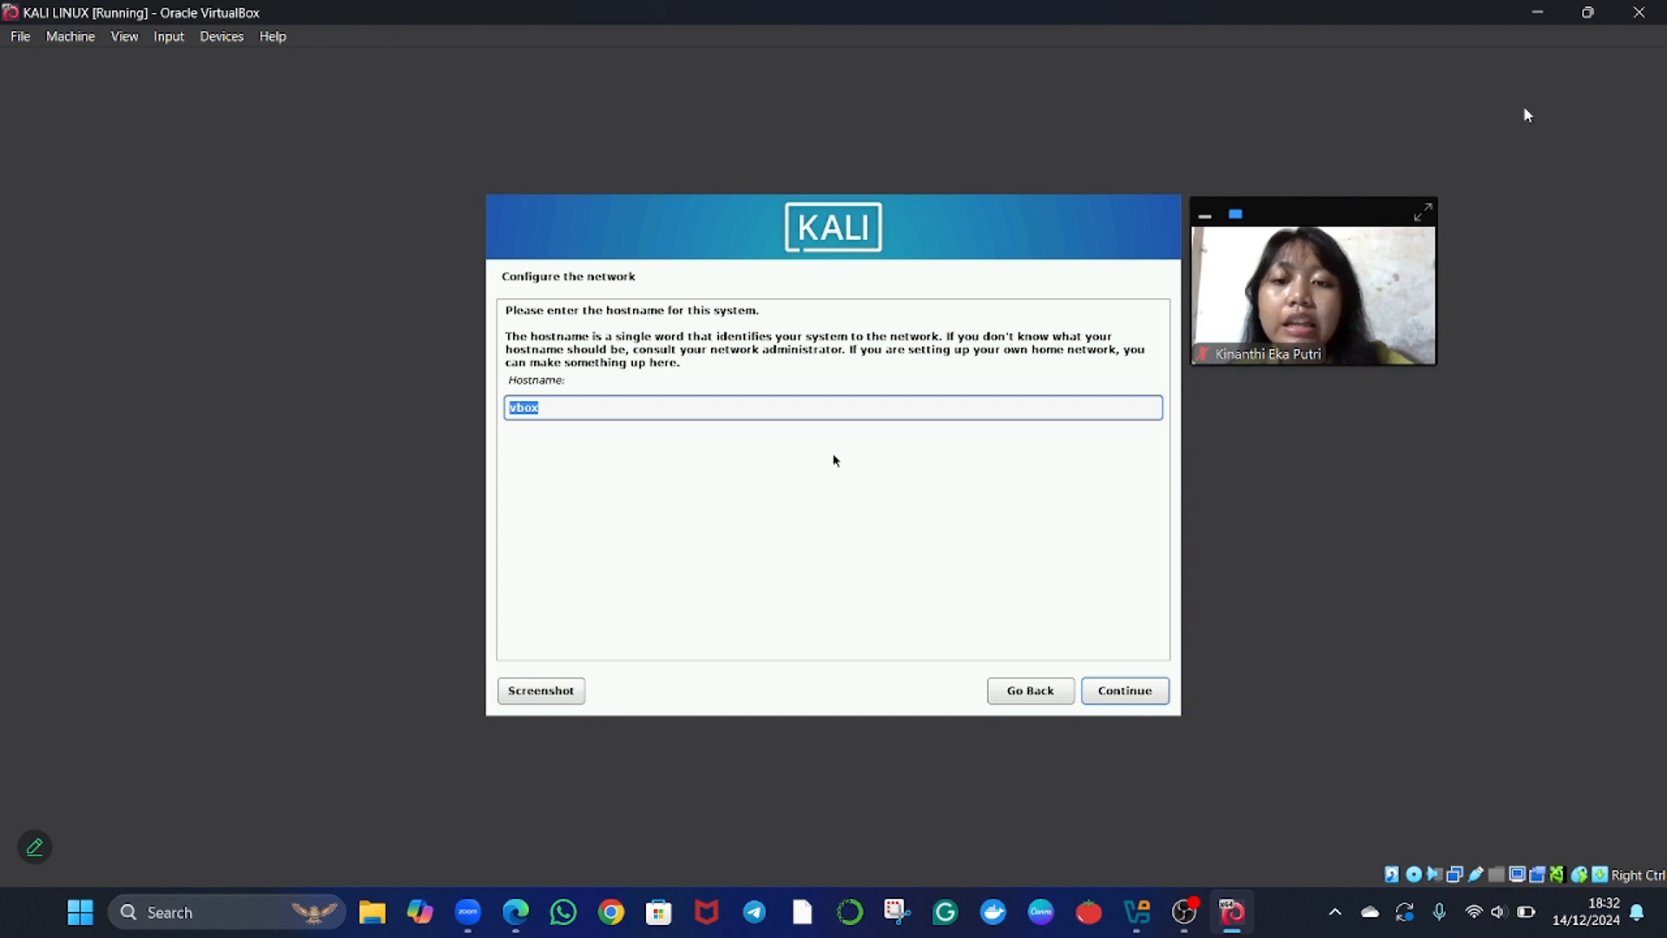
Replace the default hostname with student and continue the network configuration.
{"action": "left_click", "coordinate": [591, 412]}
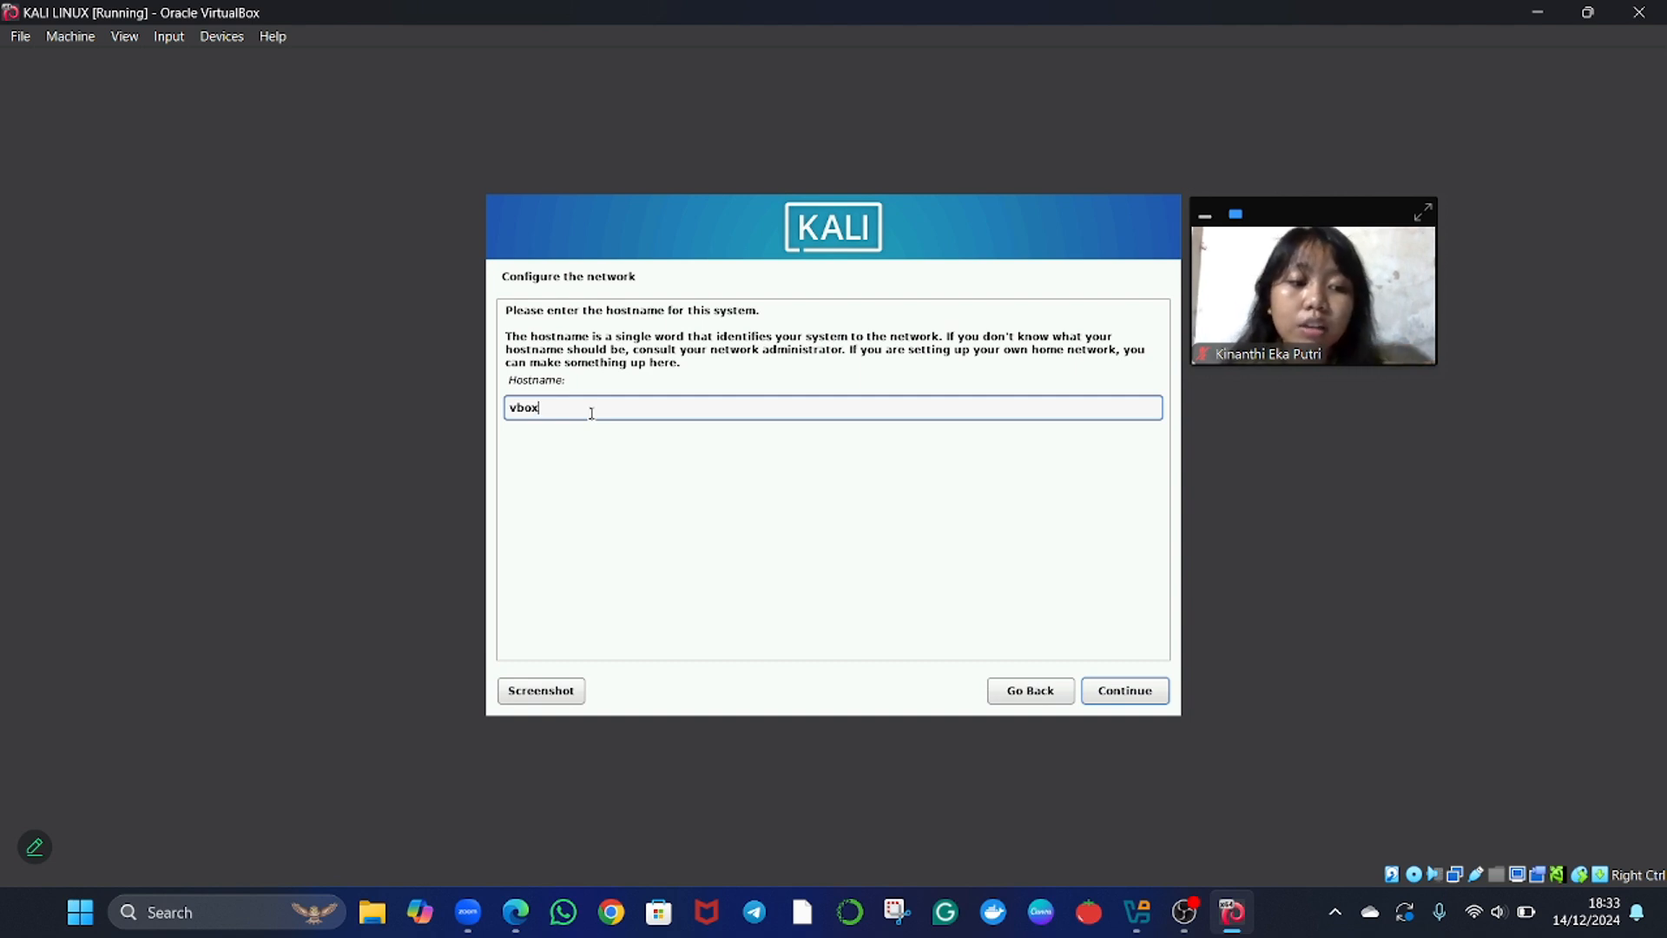
{"action": "key", "text": "BackSpace"}
{"action": "key", "text": "BackSpace"}
{"action": "key", "text": "BackSpace"}
{"action": "key", "text": "BackSpace"}
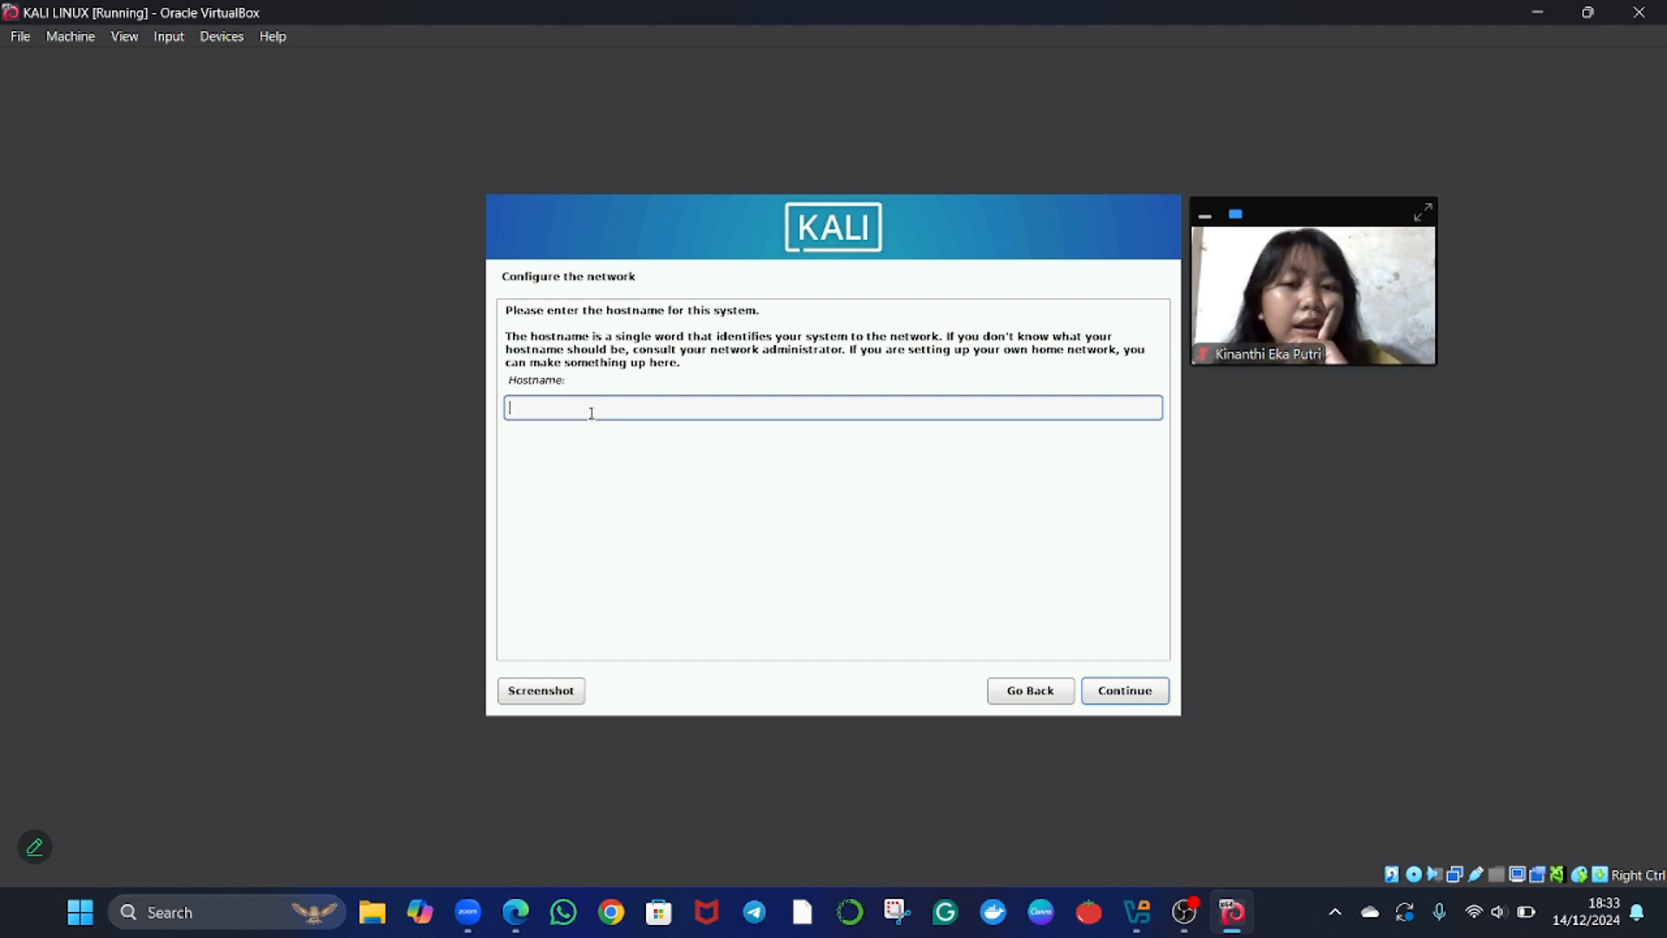
{"action": "type", "text": "st"}
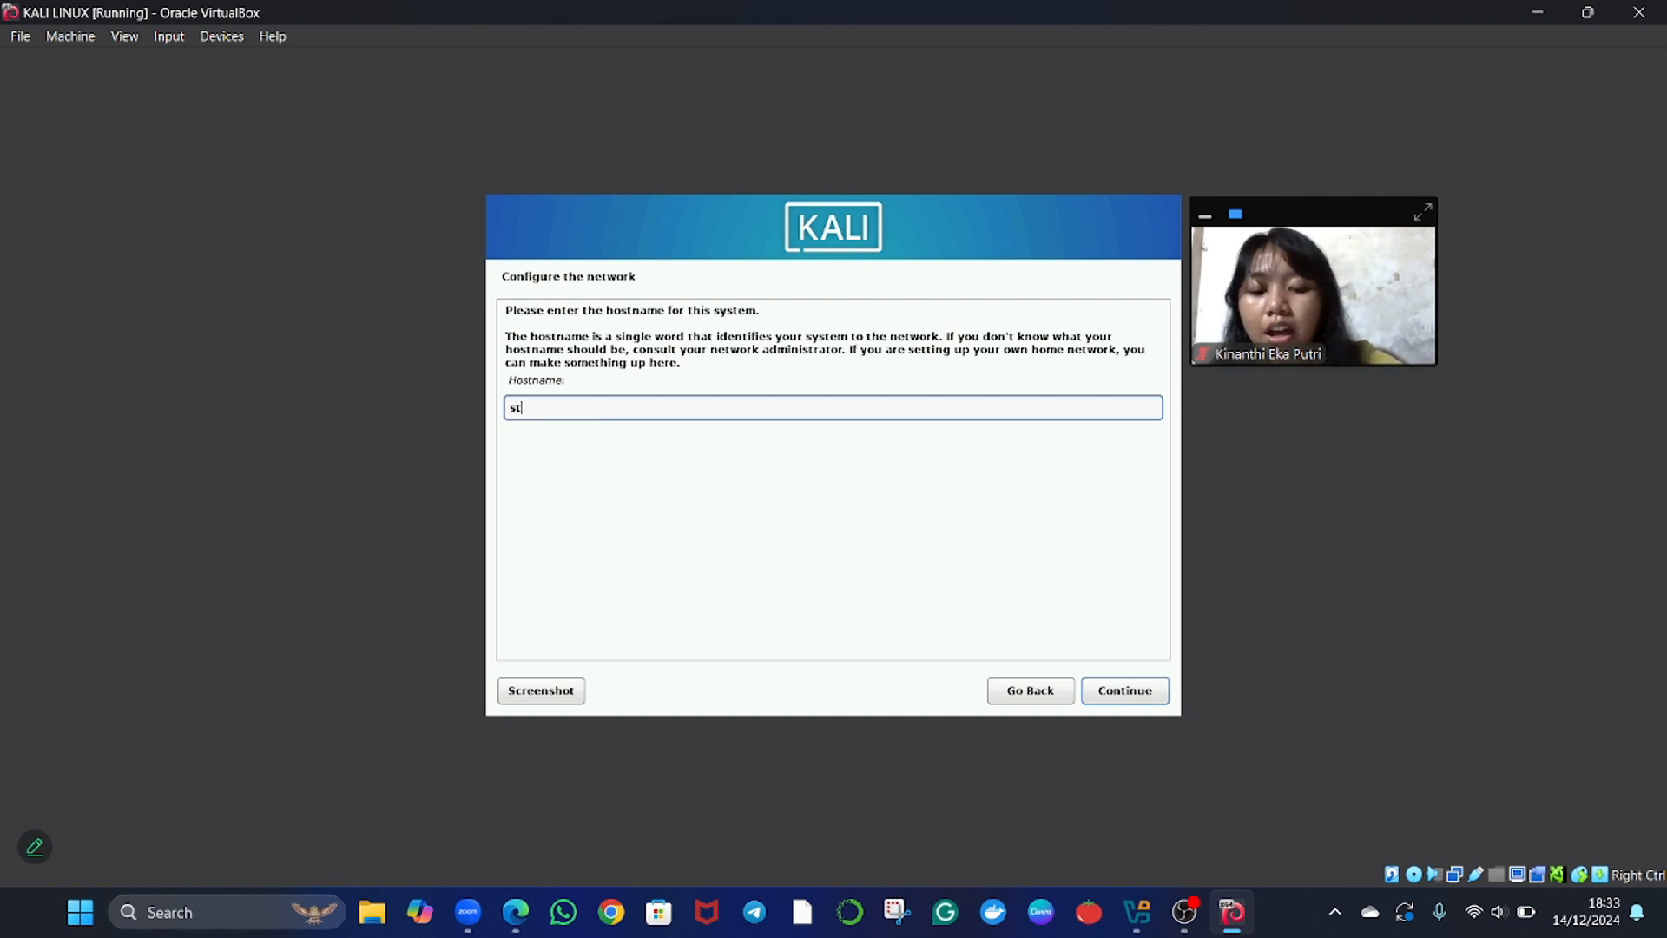
{"action": "type", "text": "udent"}
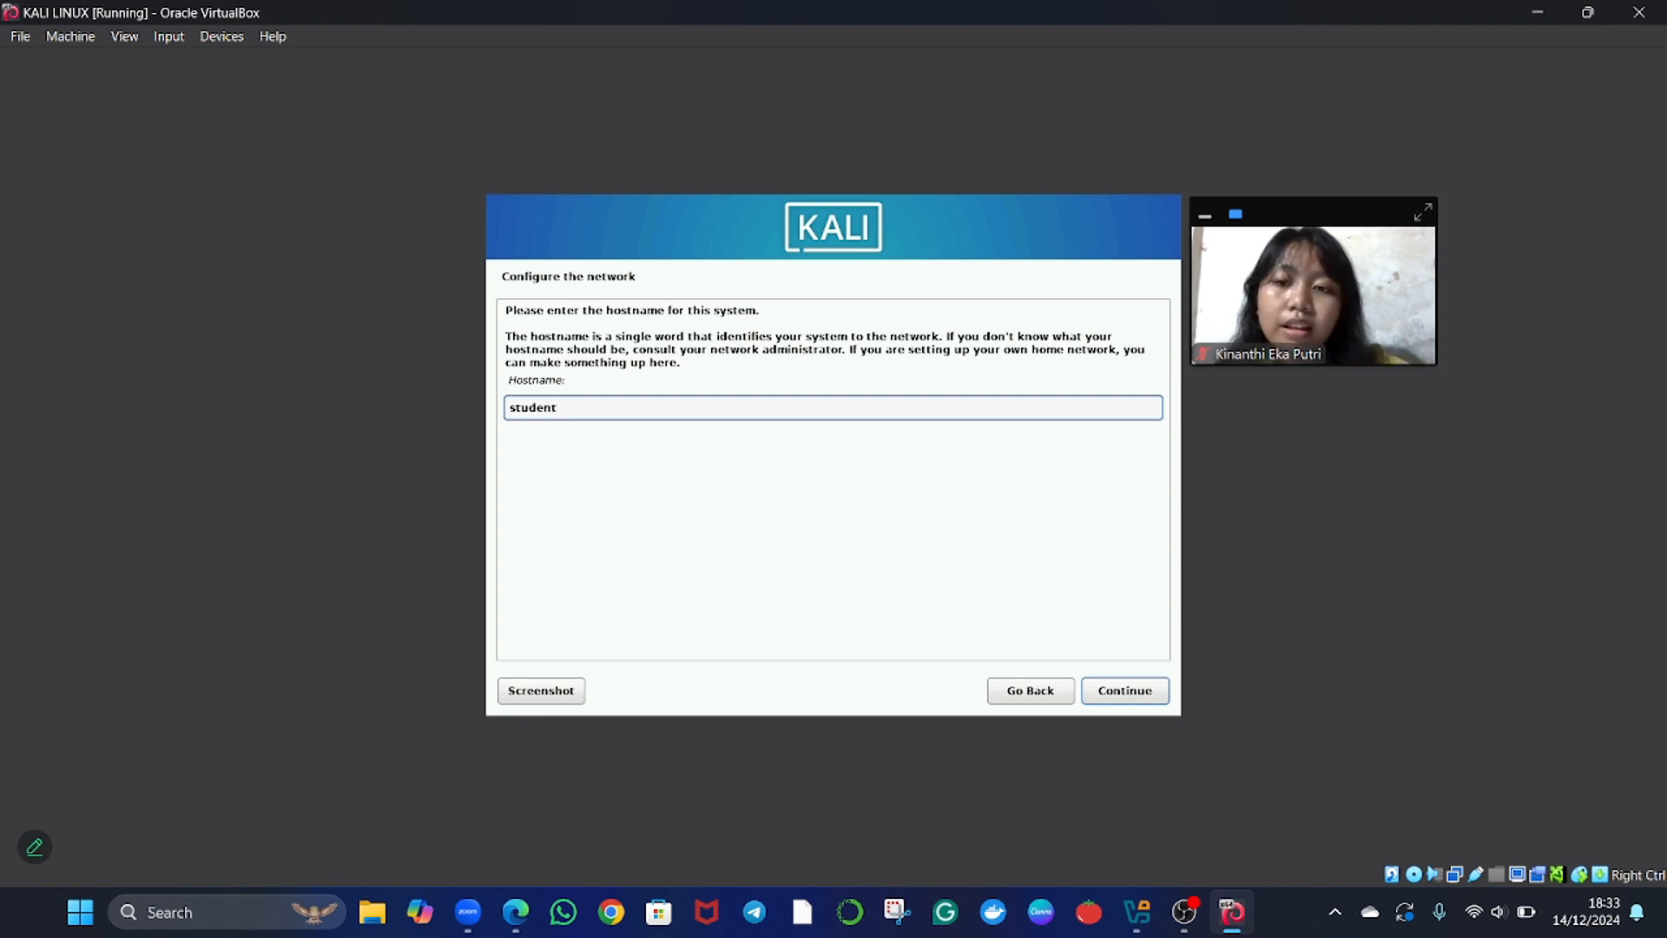
{"action": "key", "text": "Return"}
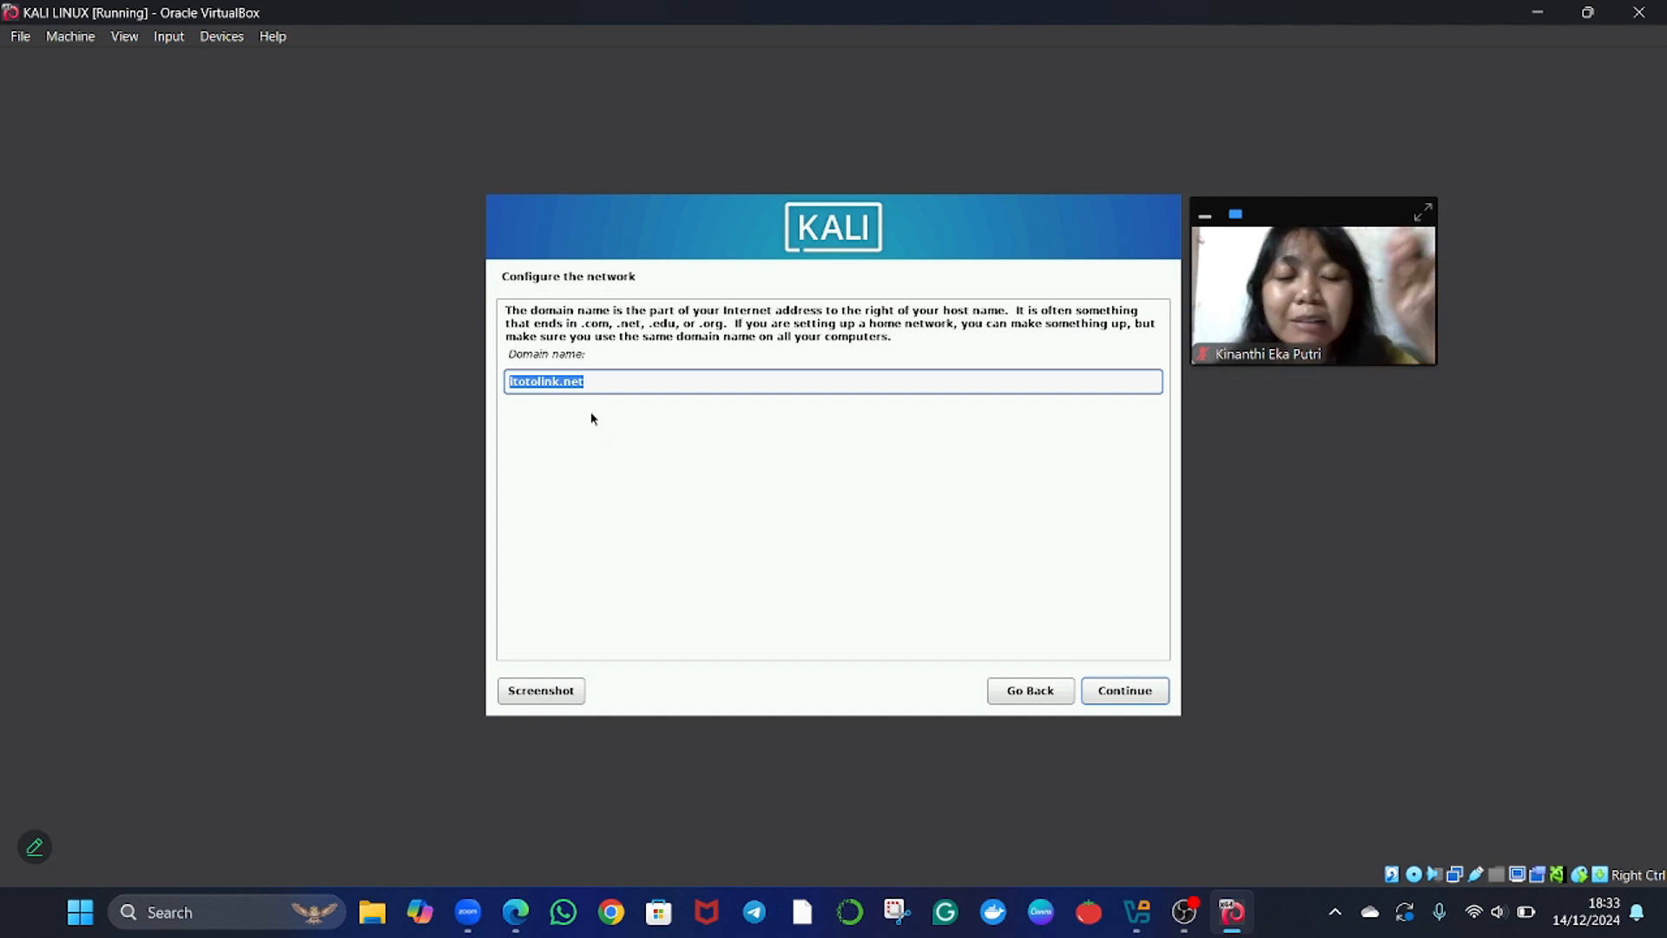
Set the network domain name to student.com and continue to the user setup.
{"action": "type", "text": "stu"}
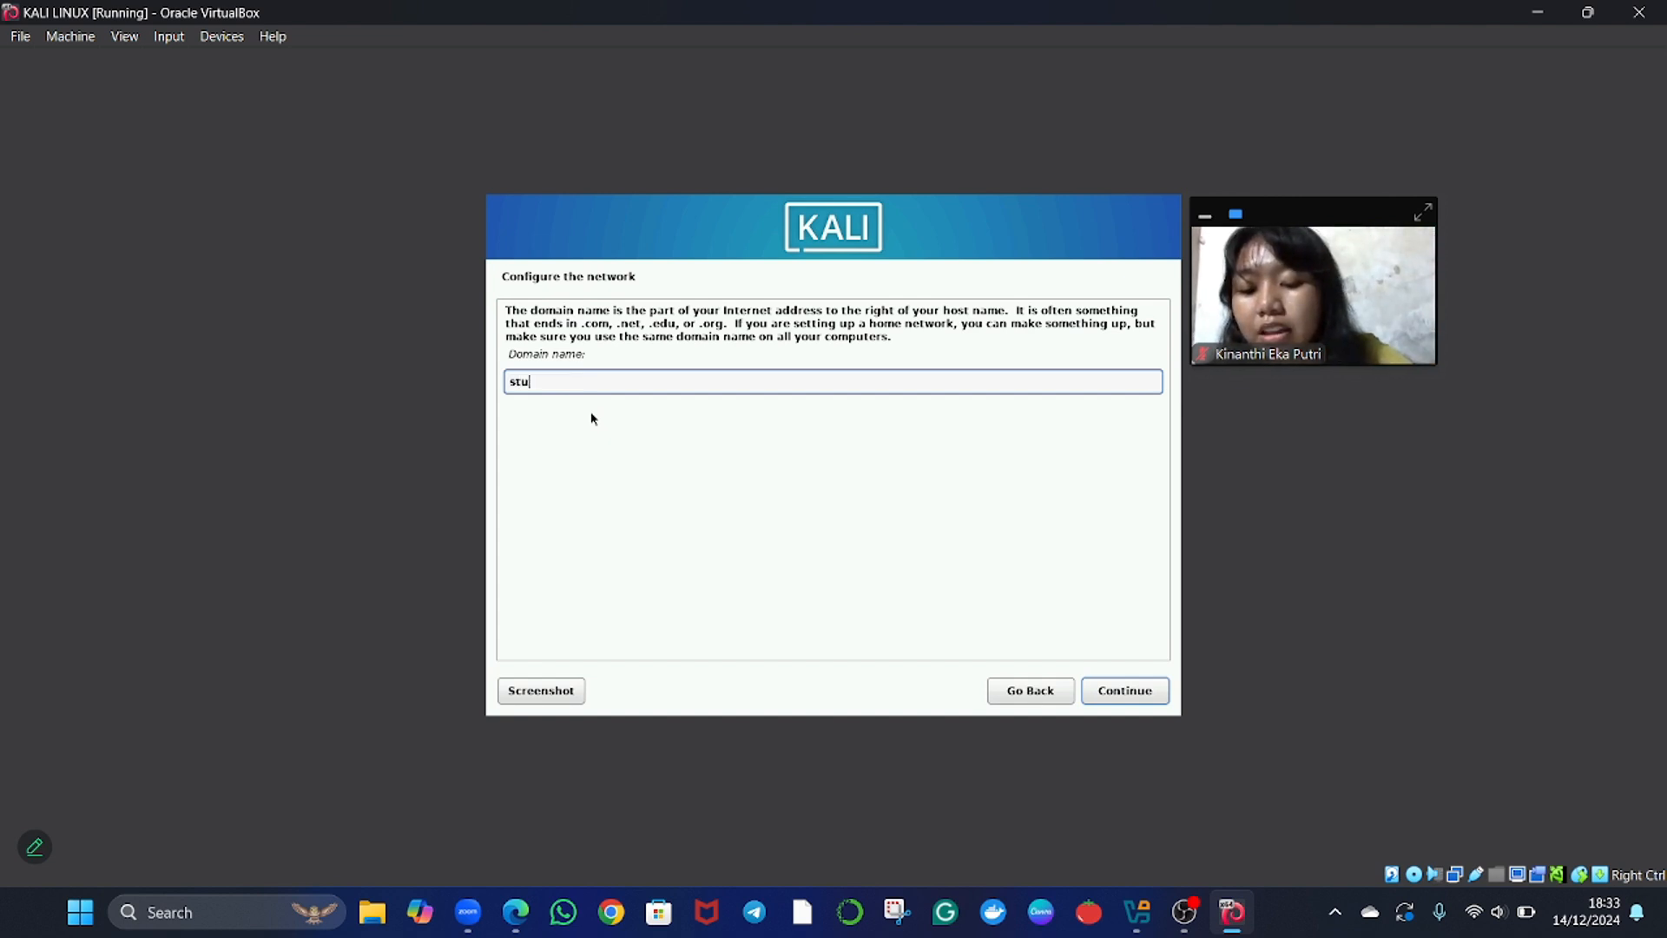
{"action": "type", "text": "dent"}
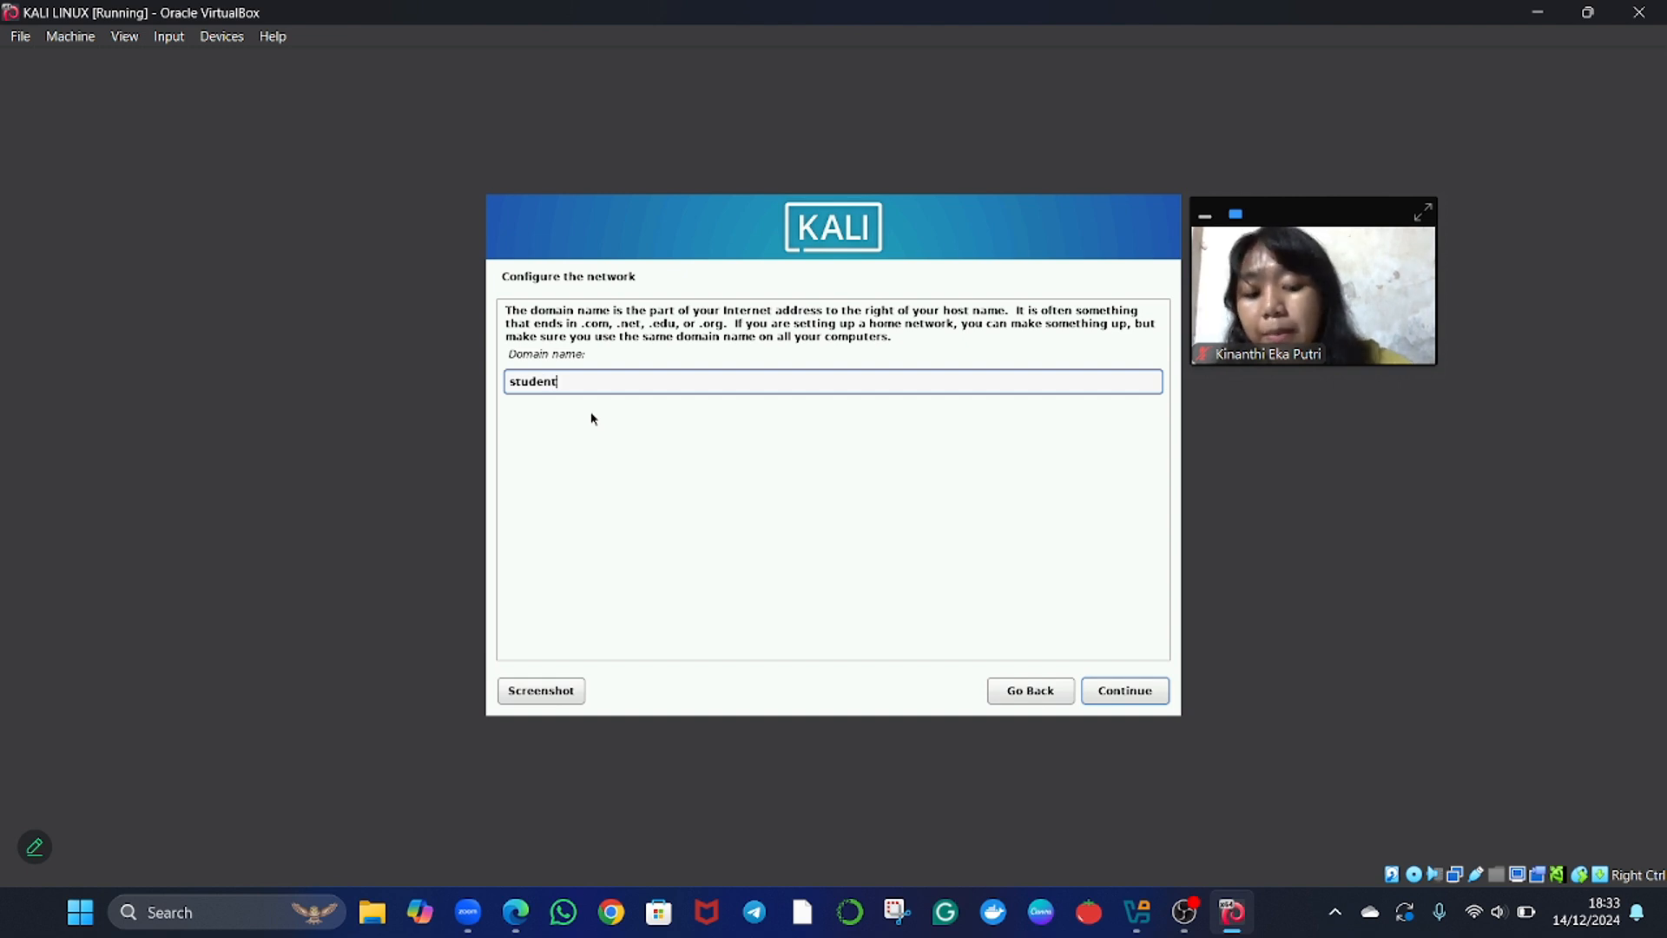
{"action": "type", "text": ".com"}
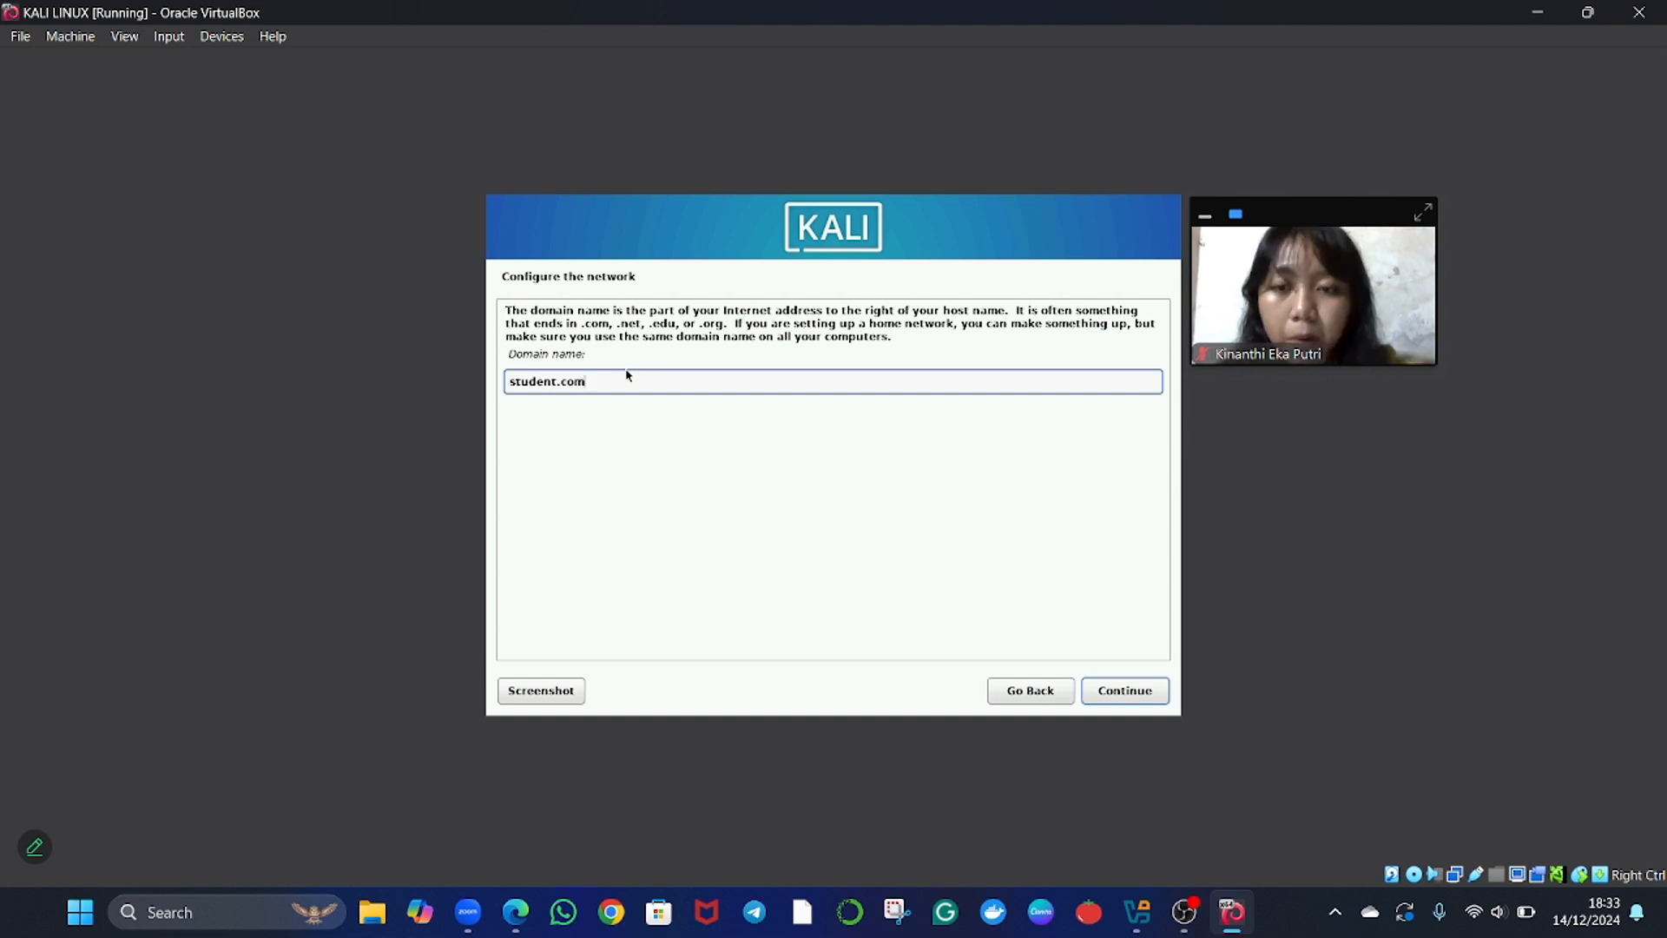
{"action": "key", "text": "Return"}
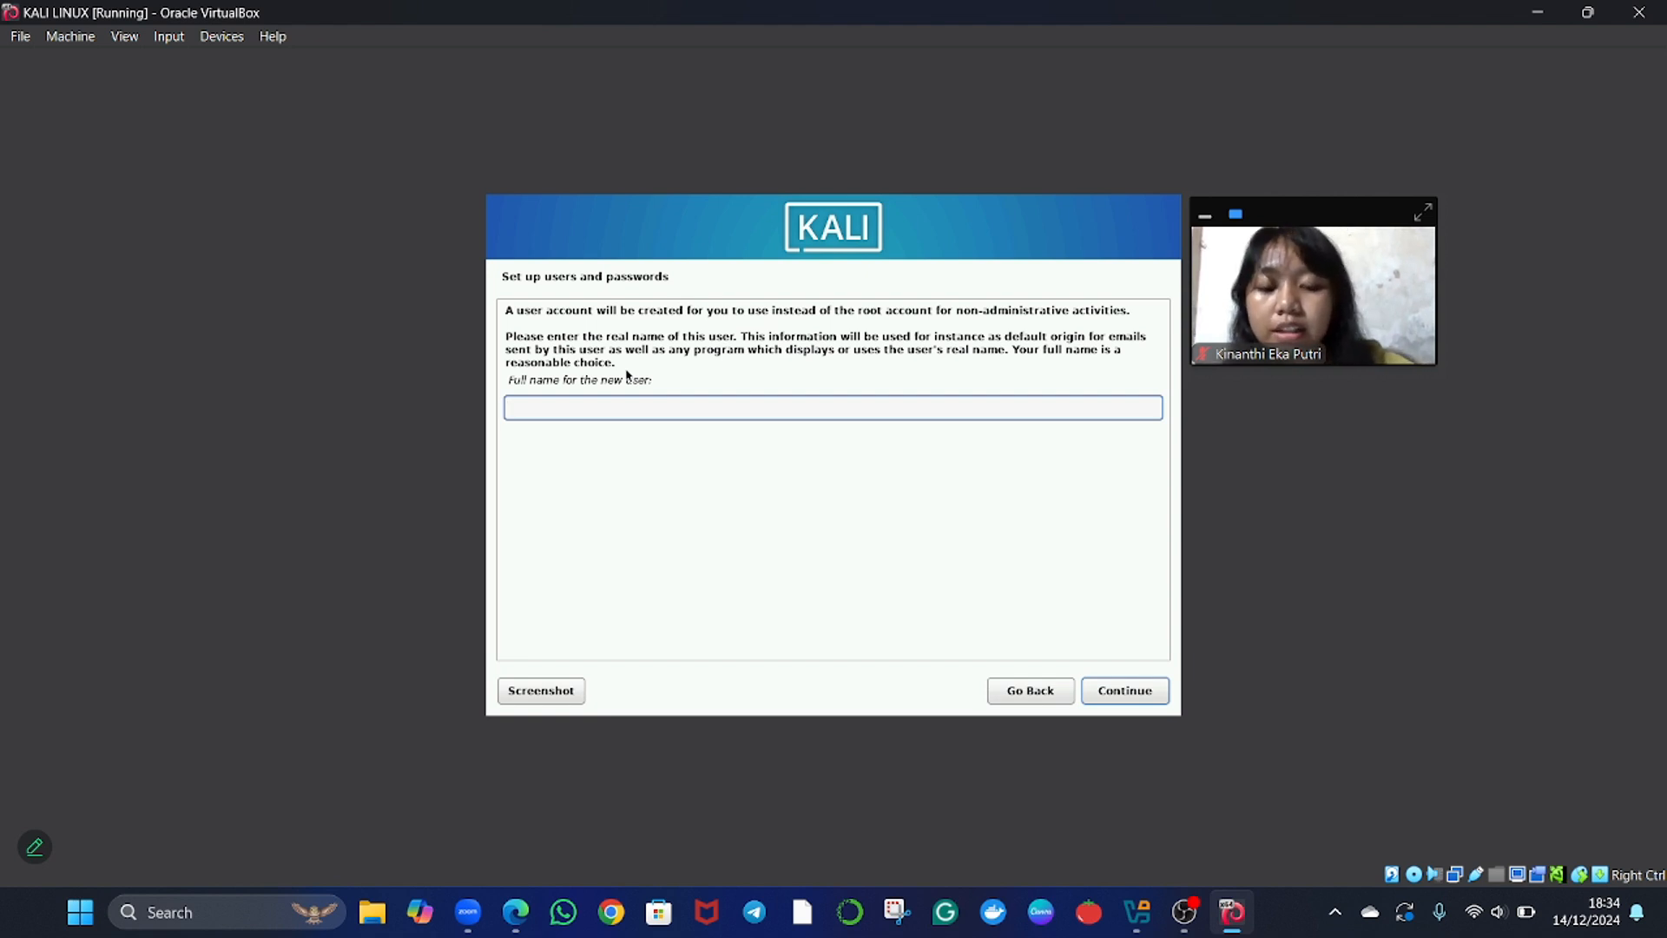
Enter the new user's full name and accept the suggested account username.
{"action": "type", "text": "kinan"}
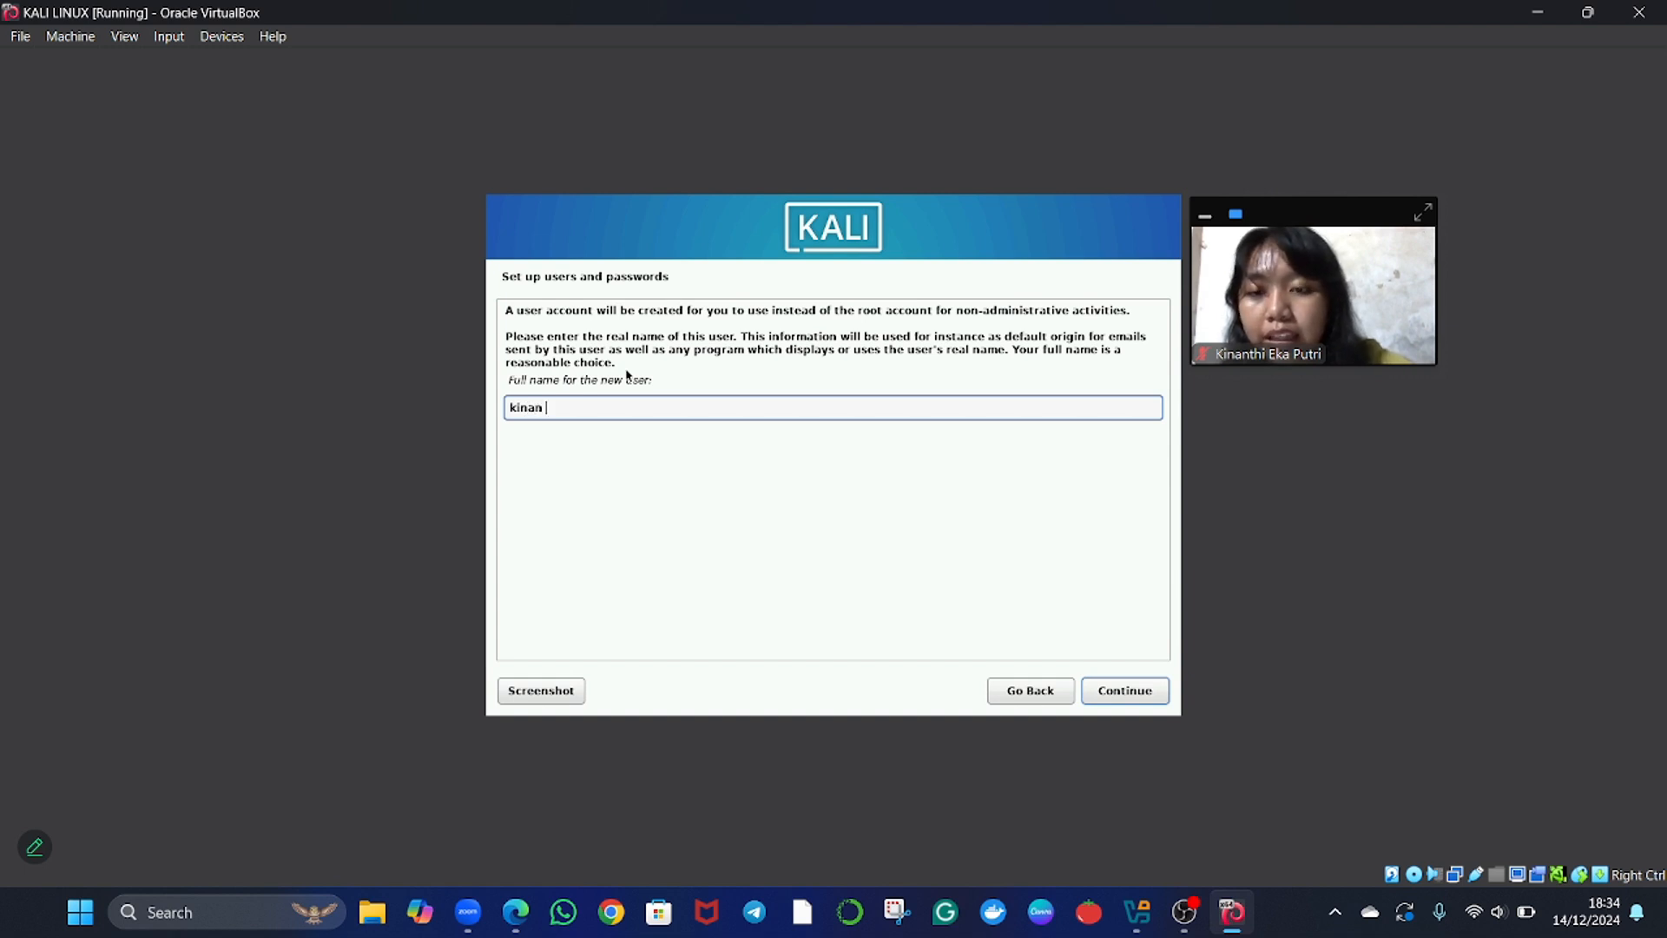
{"action": "type", "text": " studen"}
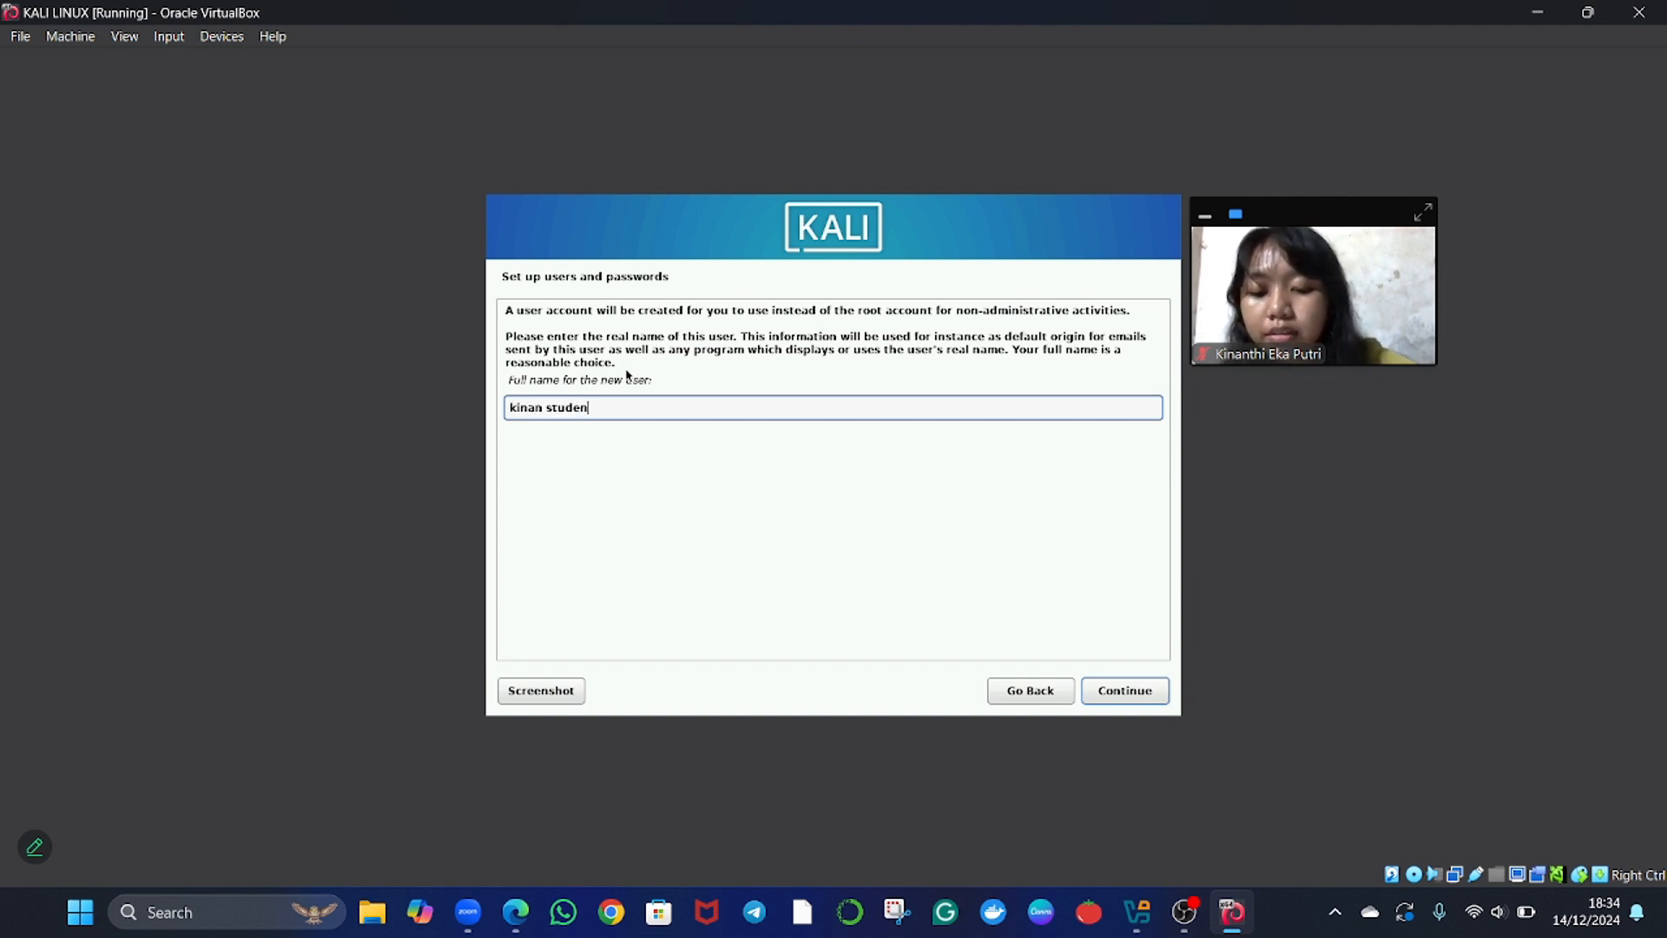
{"action": "type", "text": "t"}
{"action": "key", "text": "Return"}
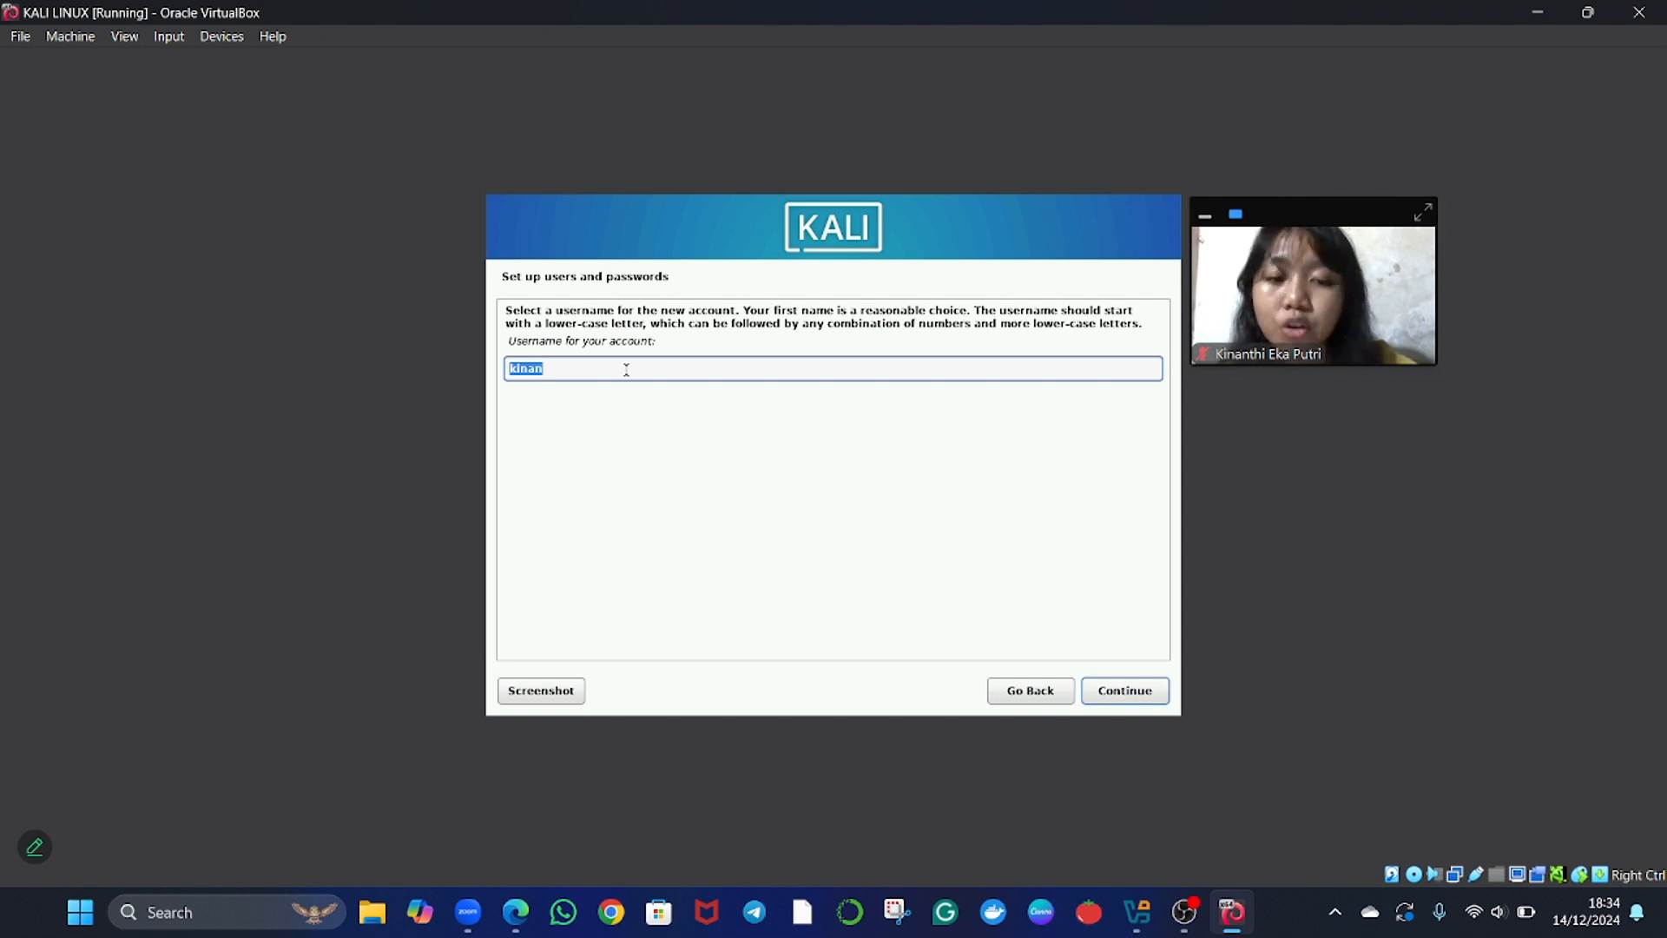
{"action": "key", "text": "Return"}
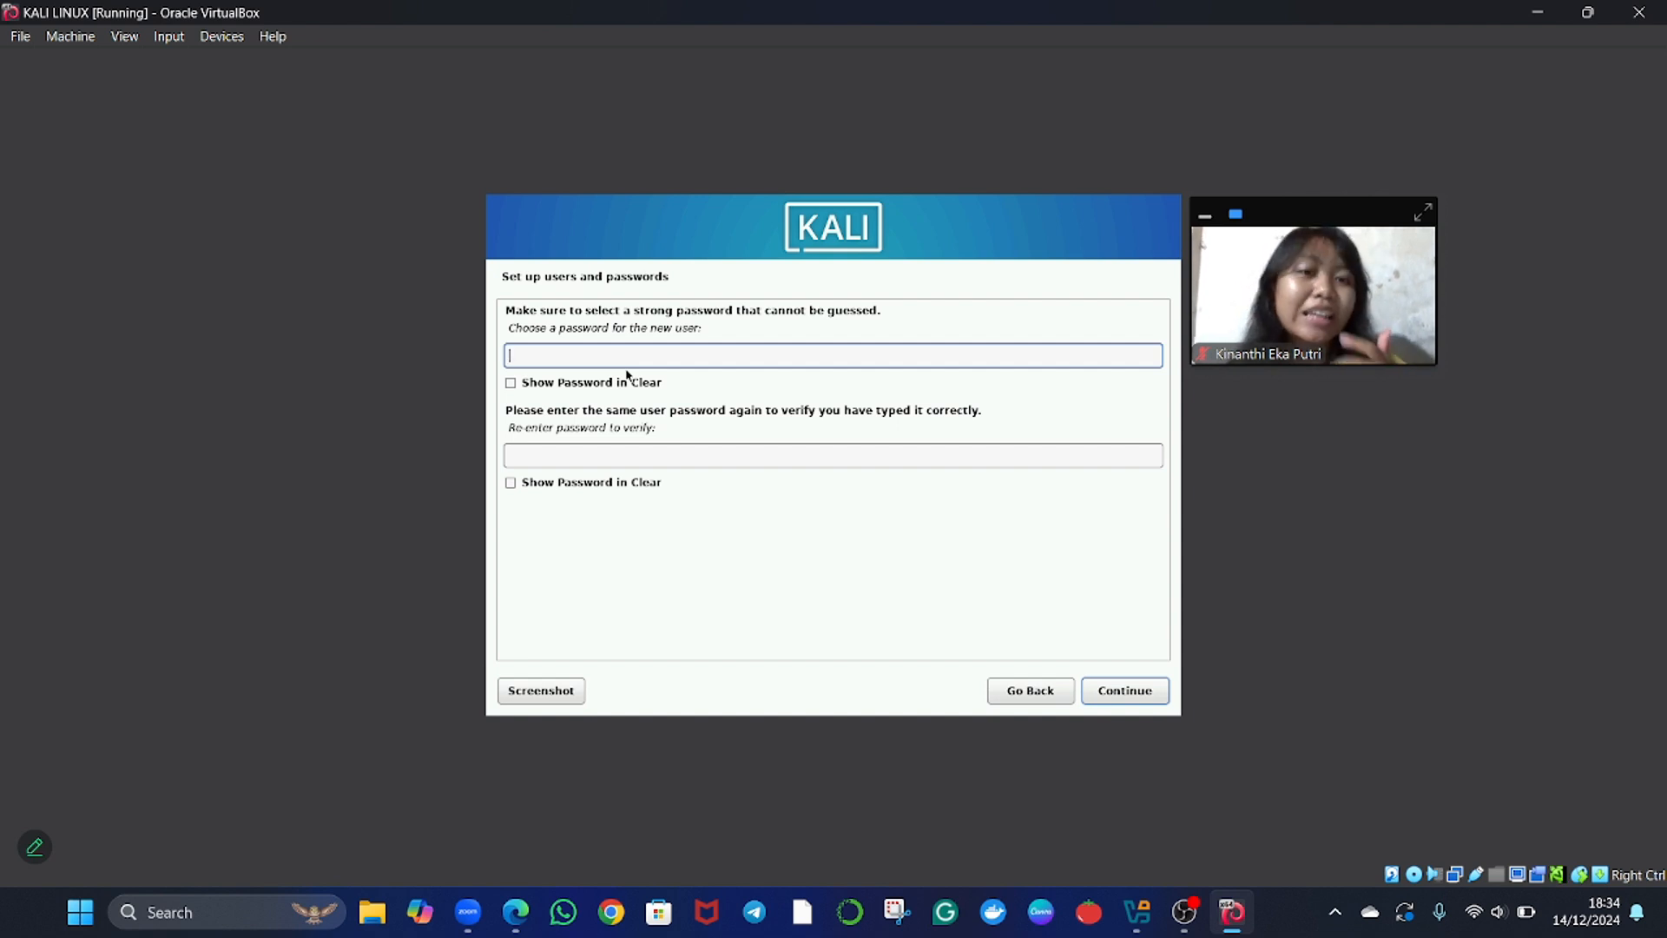
Enter the new user's password, repeat it for verification and continue to the clock configuration.
{"action": "type", "text": "●●●●●●"}
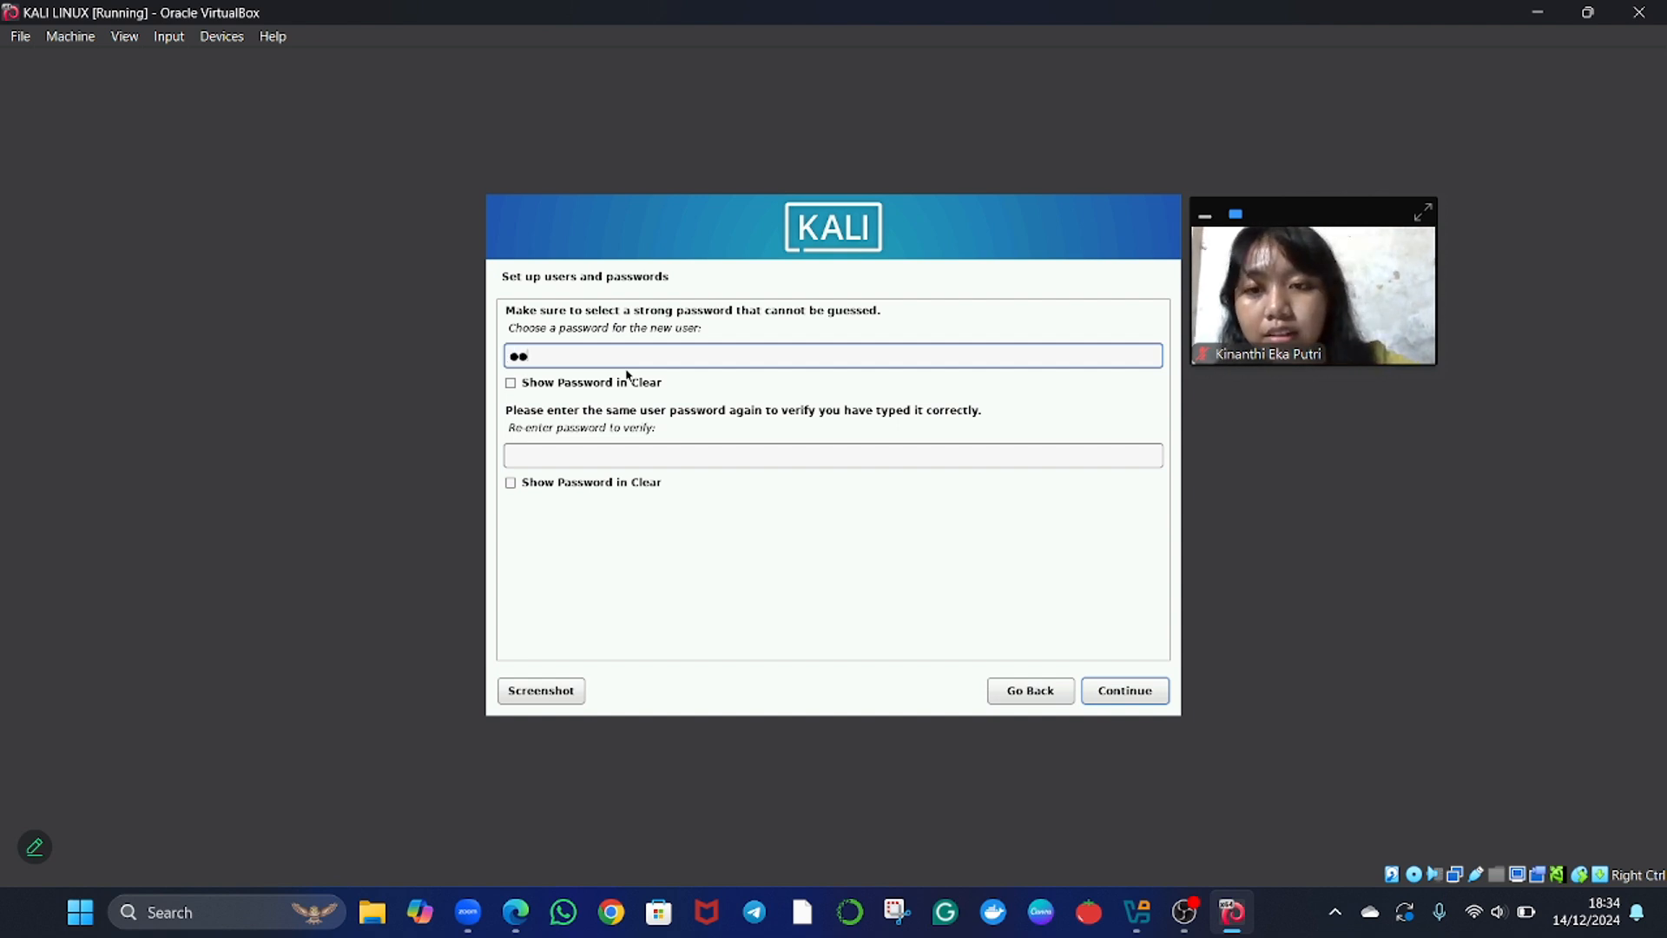
{"action": "key", "text": "Tab"}
{"action": "type", "text": "●●●●●●"}
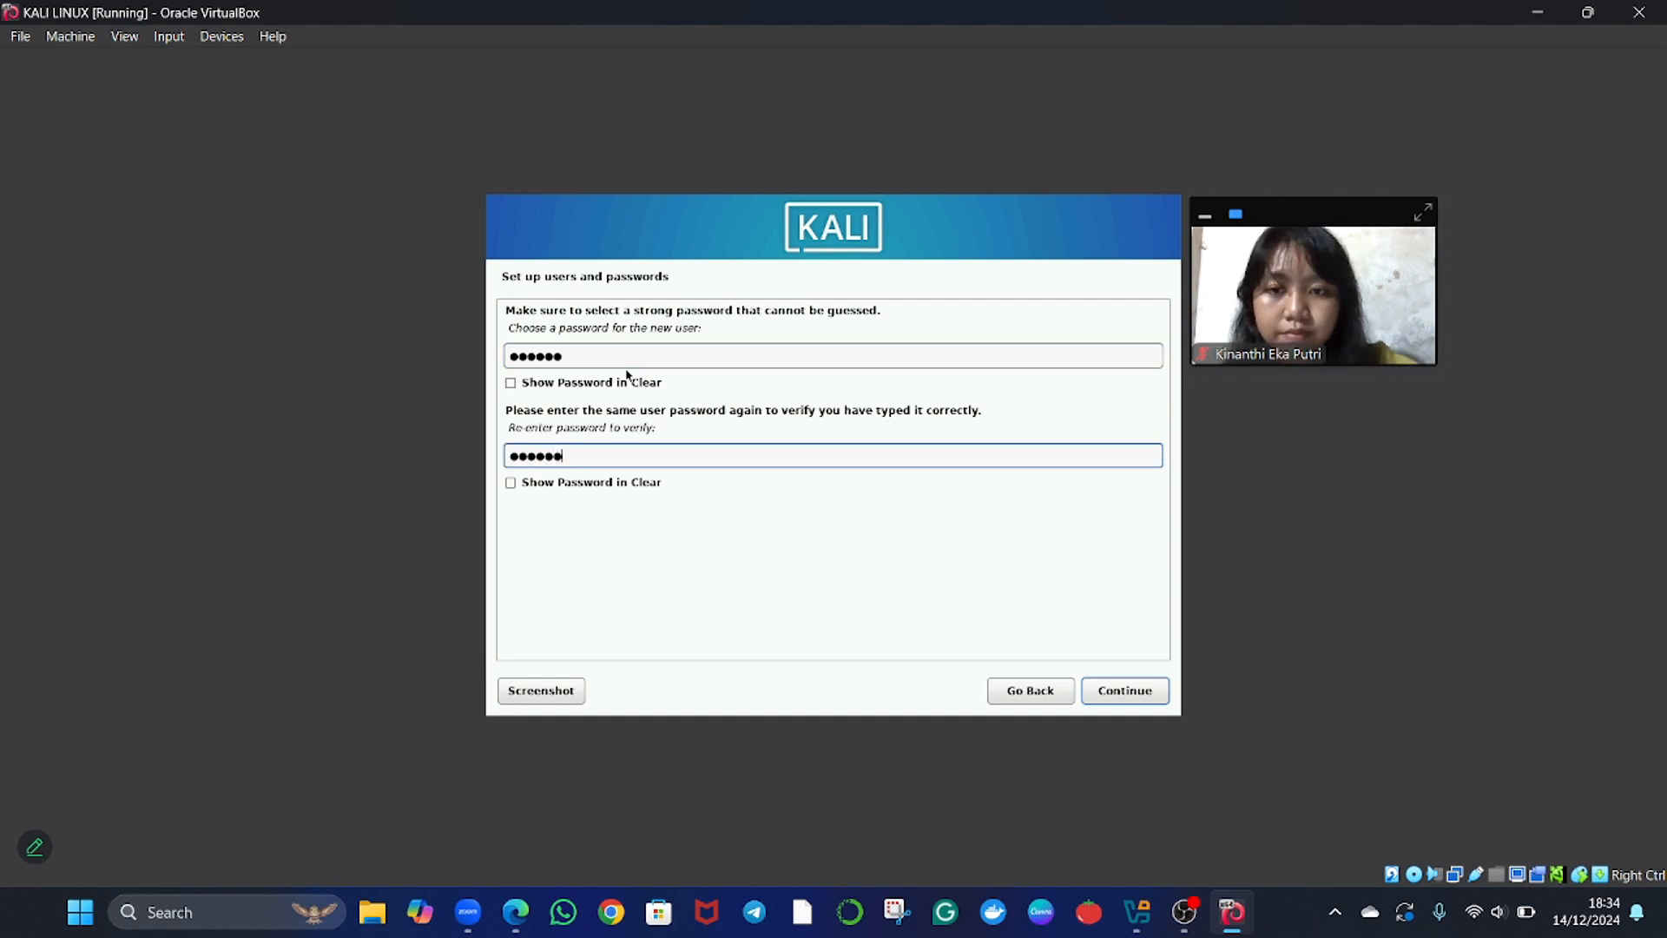
{"action": "key", "text": "Return"}
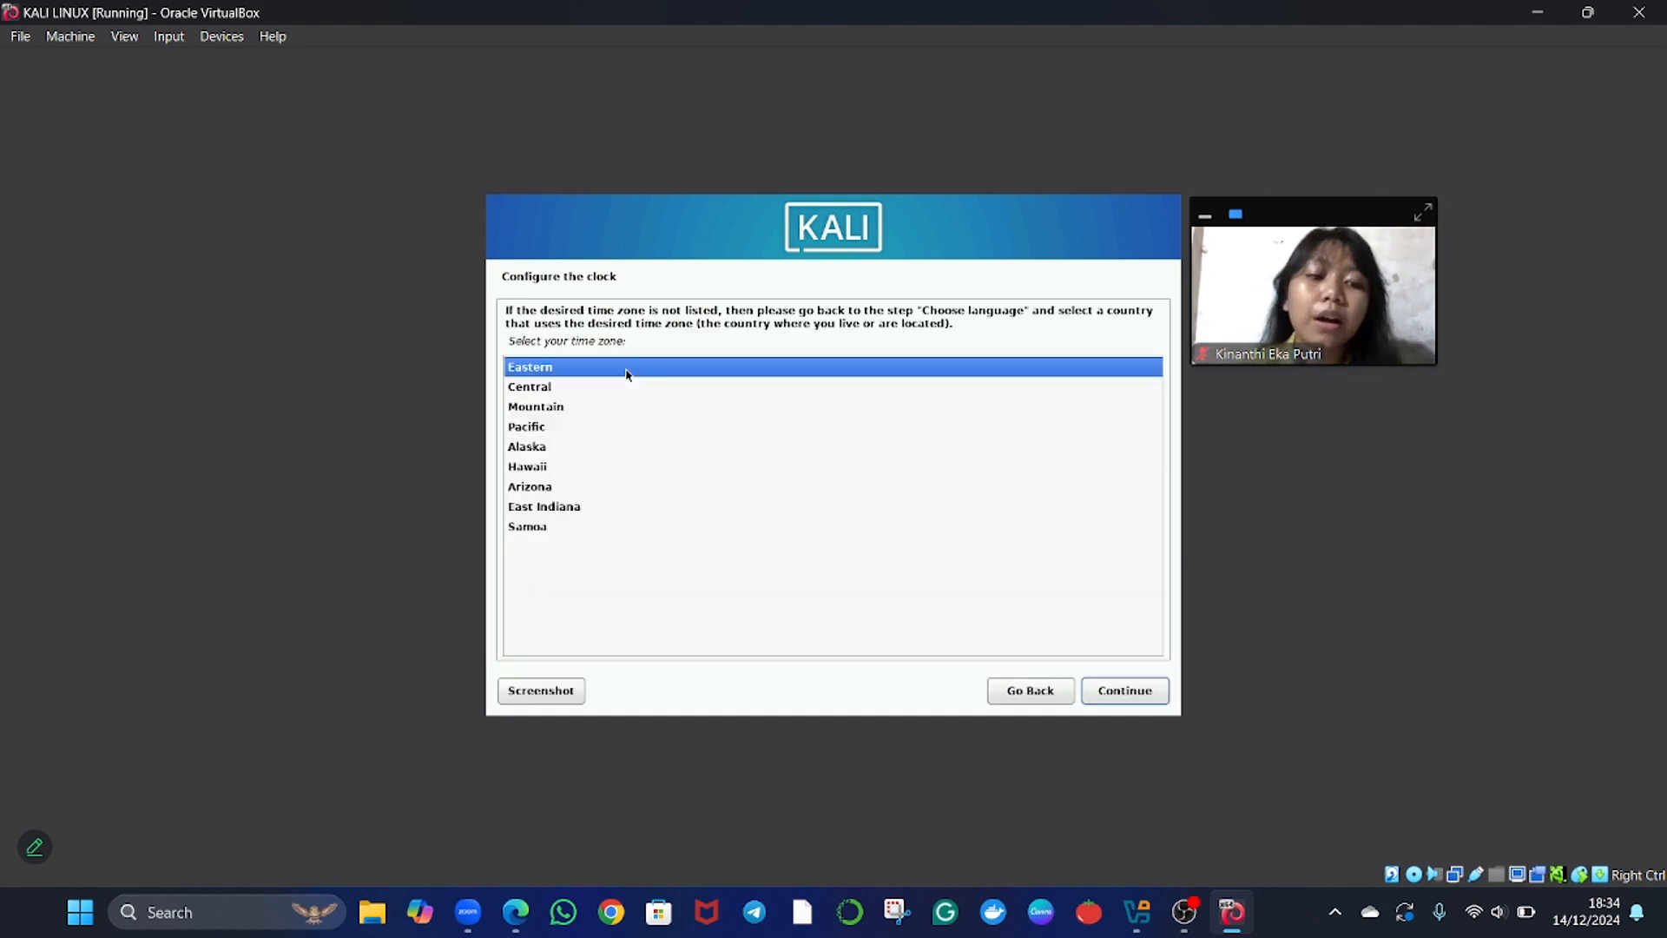
Select Eastern as the time zone and continue to disk partitioning.
{"action": "key", "text": "Down"}
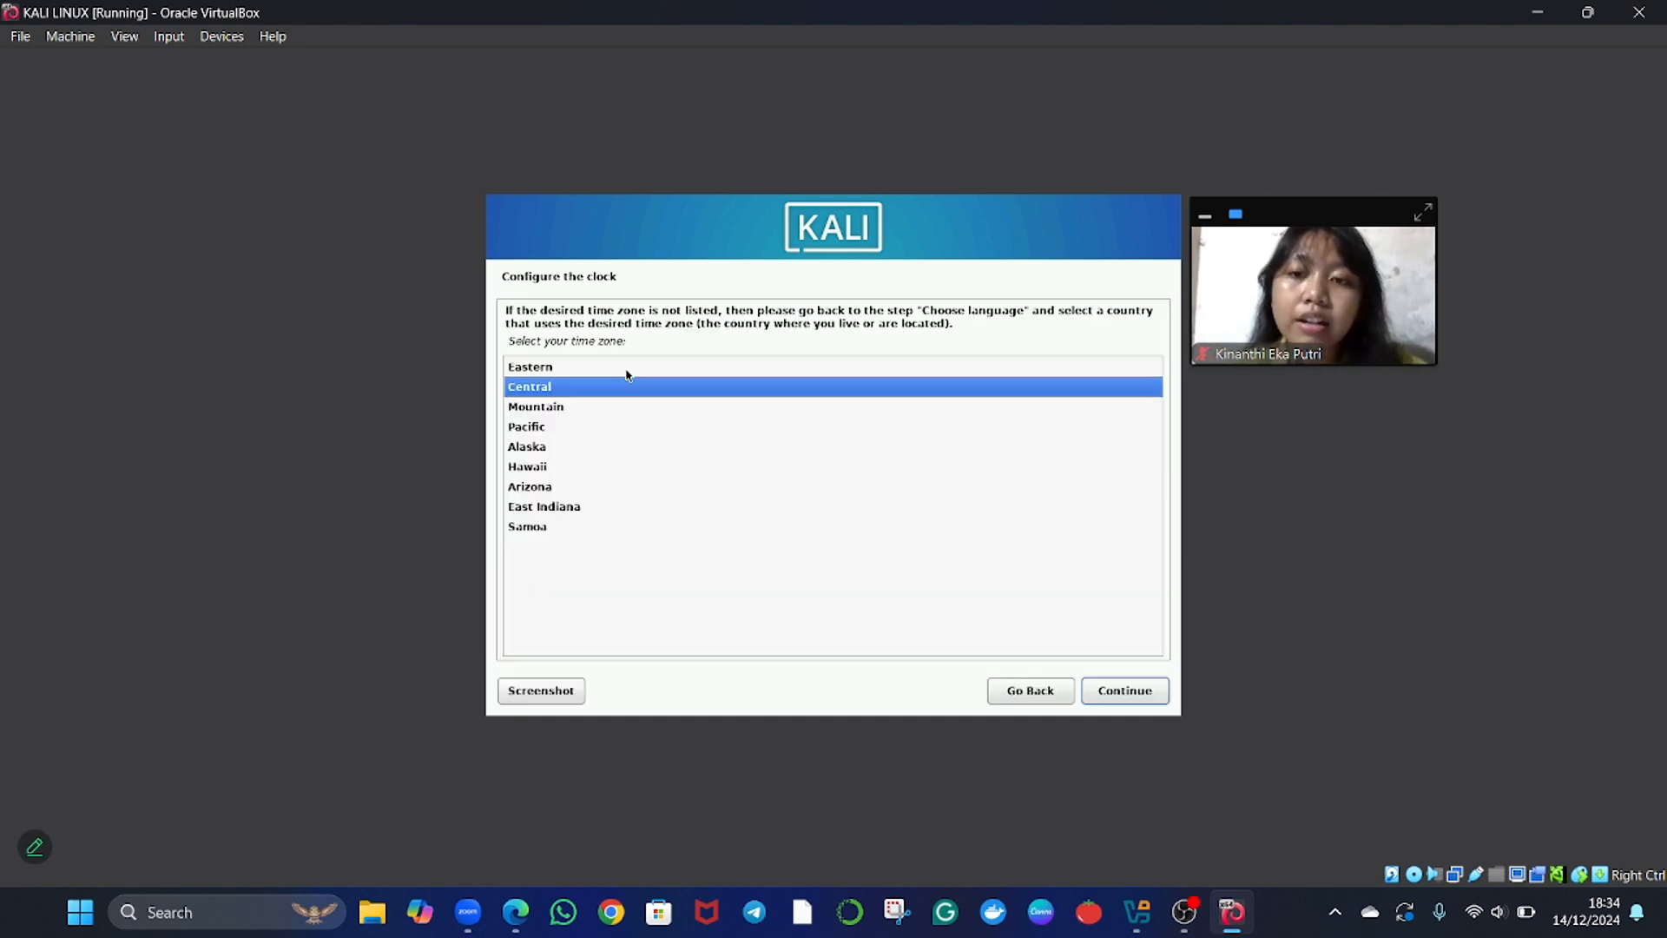
{"action": "key", "text": "Up"}
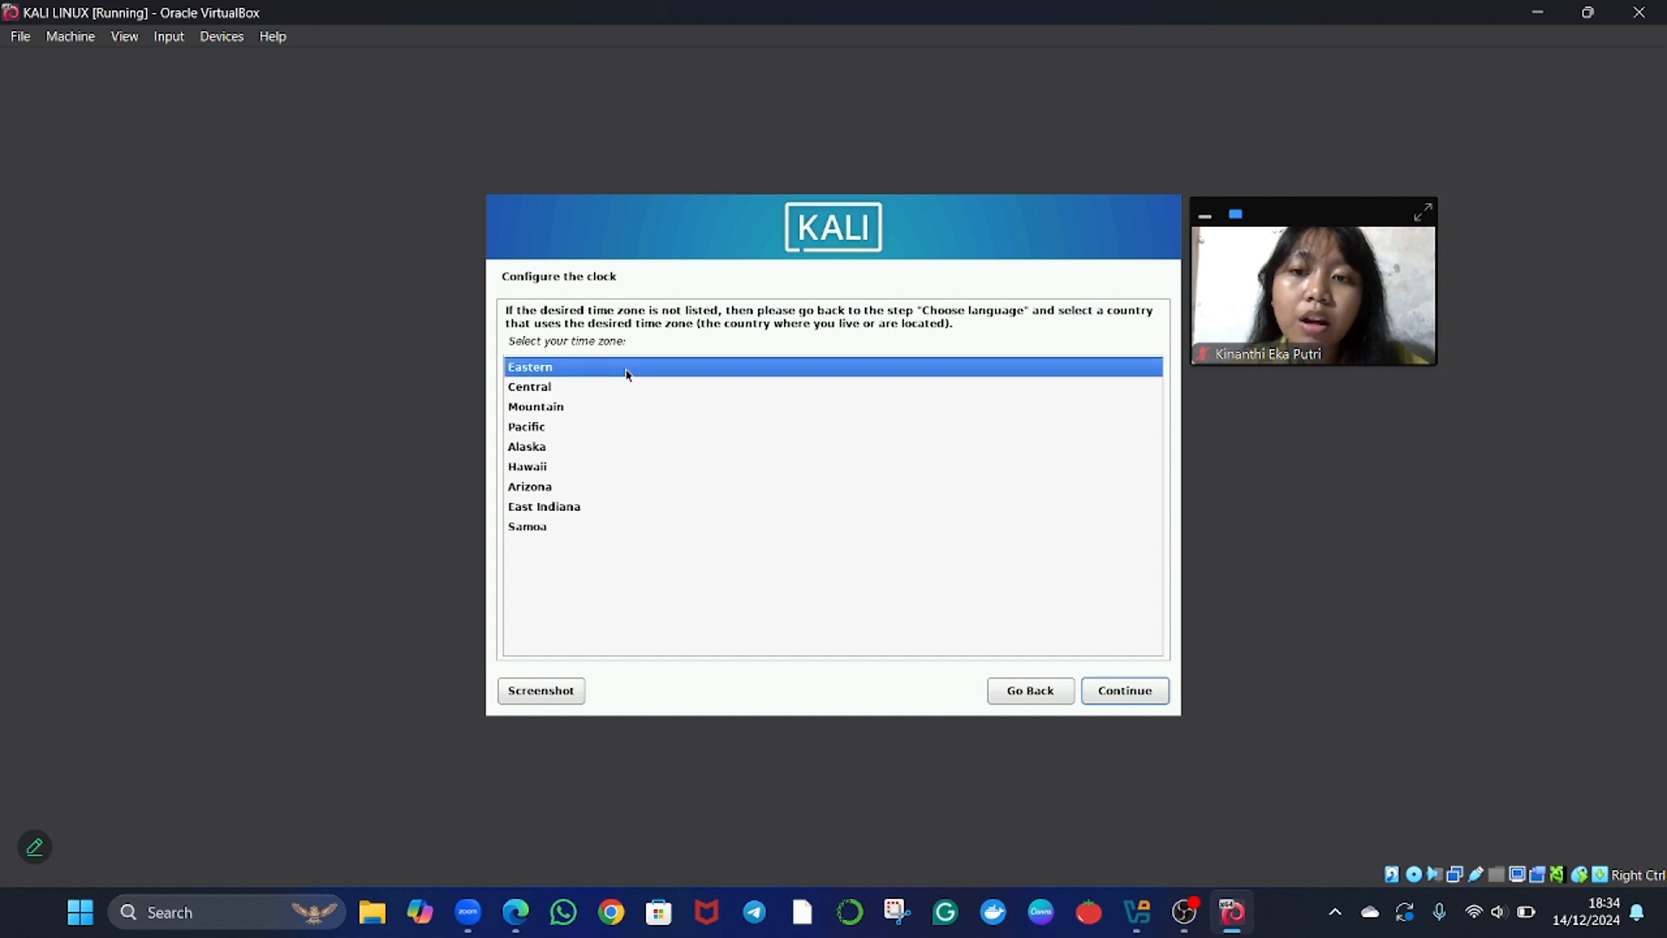
{"action": "key", "text": "Down"}
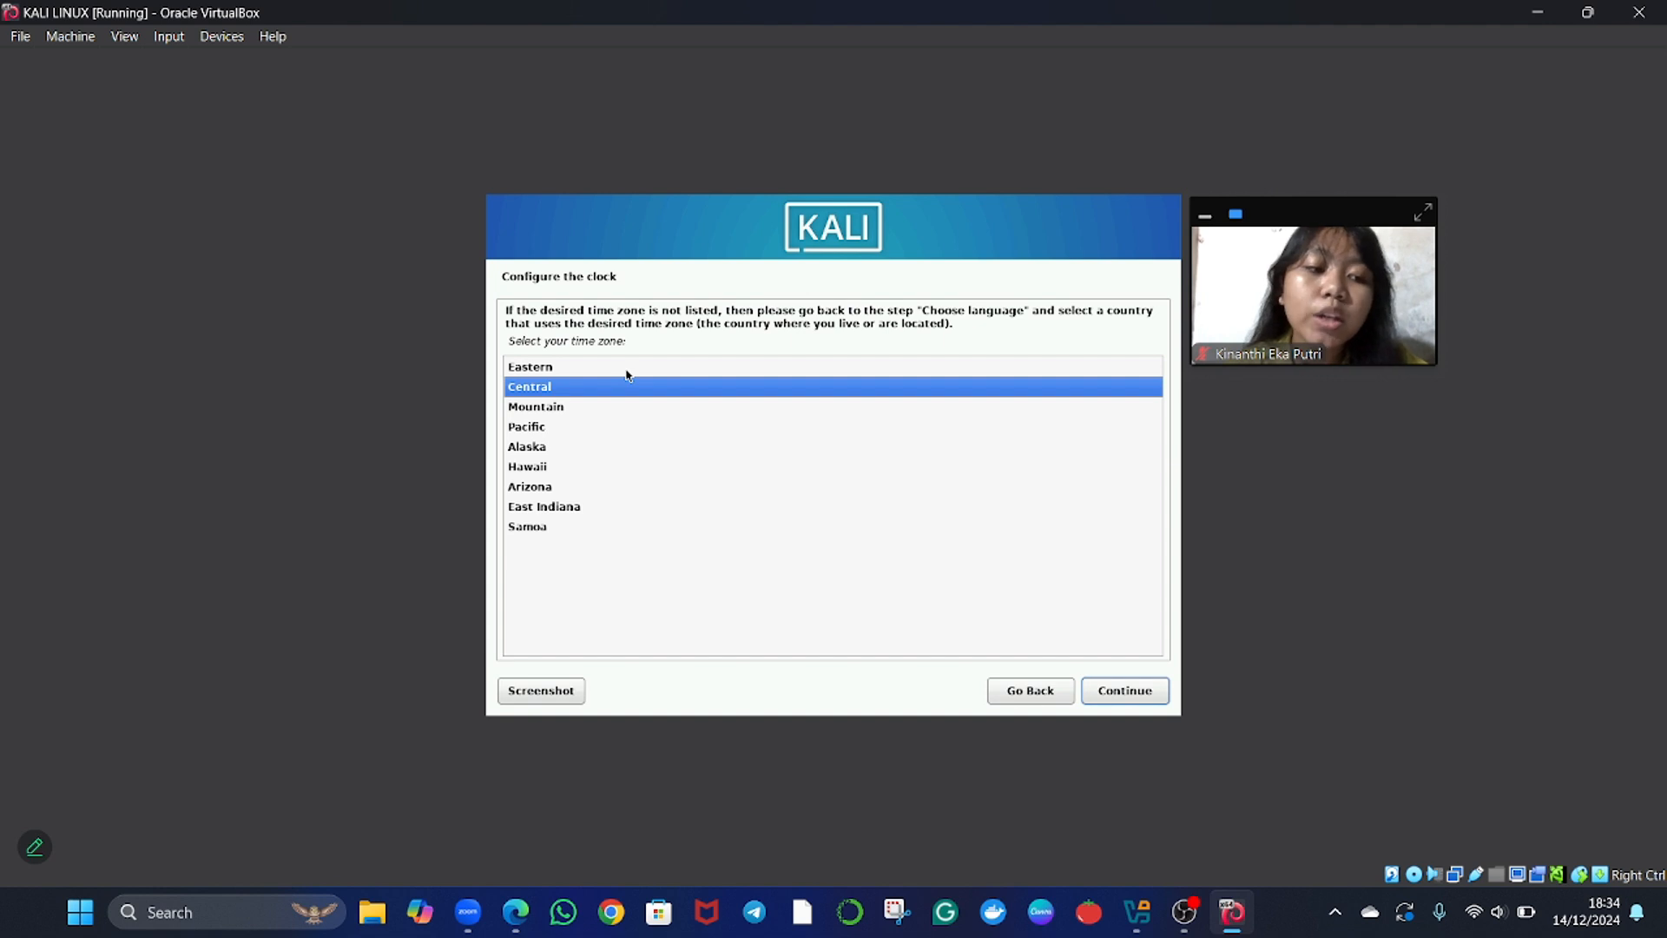
{"action": "key", "text": "Down"}
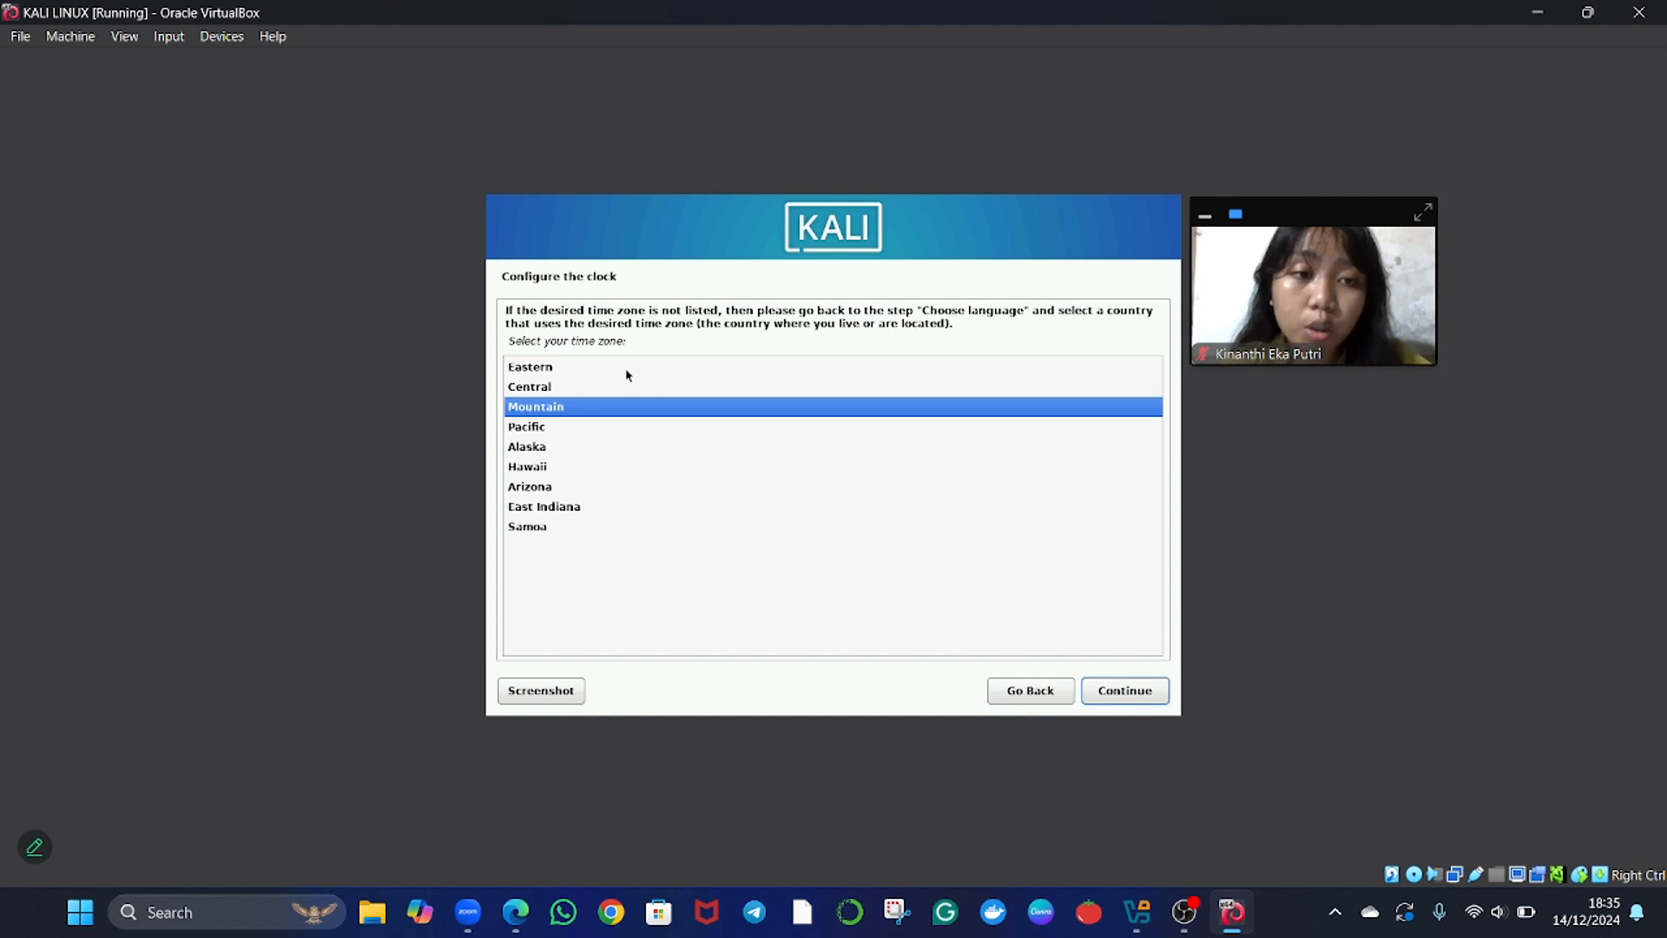
{"action": "key", "text": "Up"}
{"action": "key", "text": "Up"}
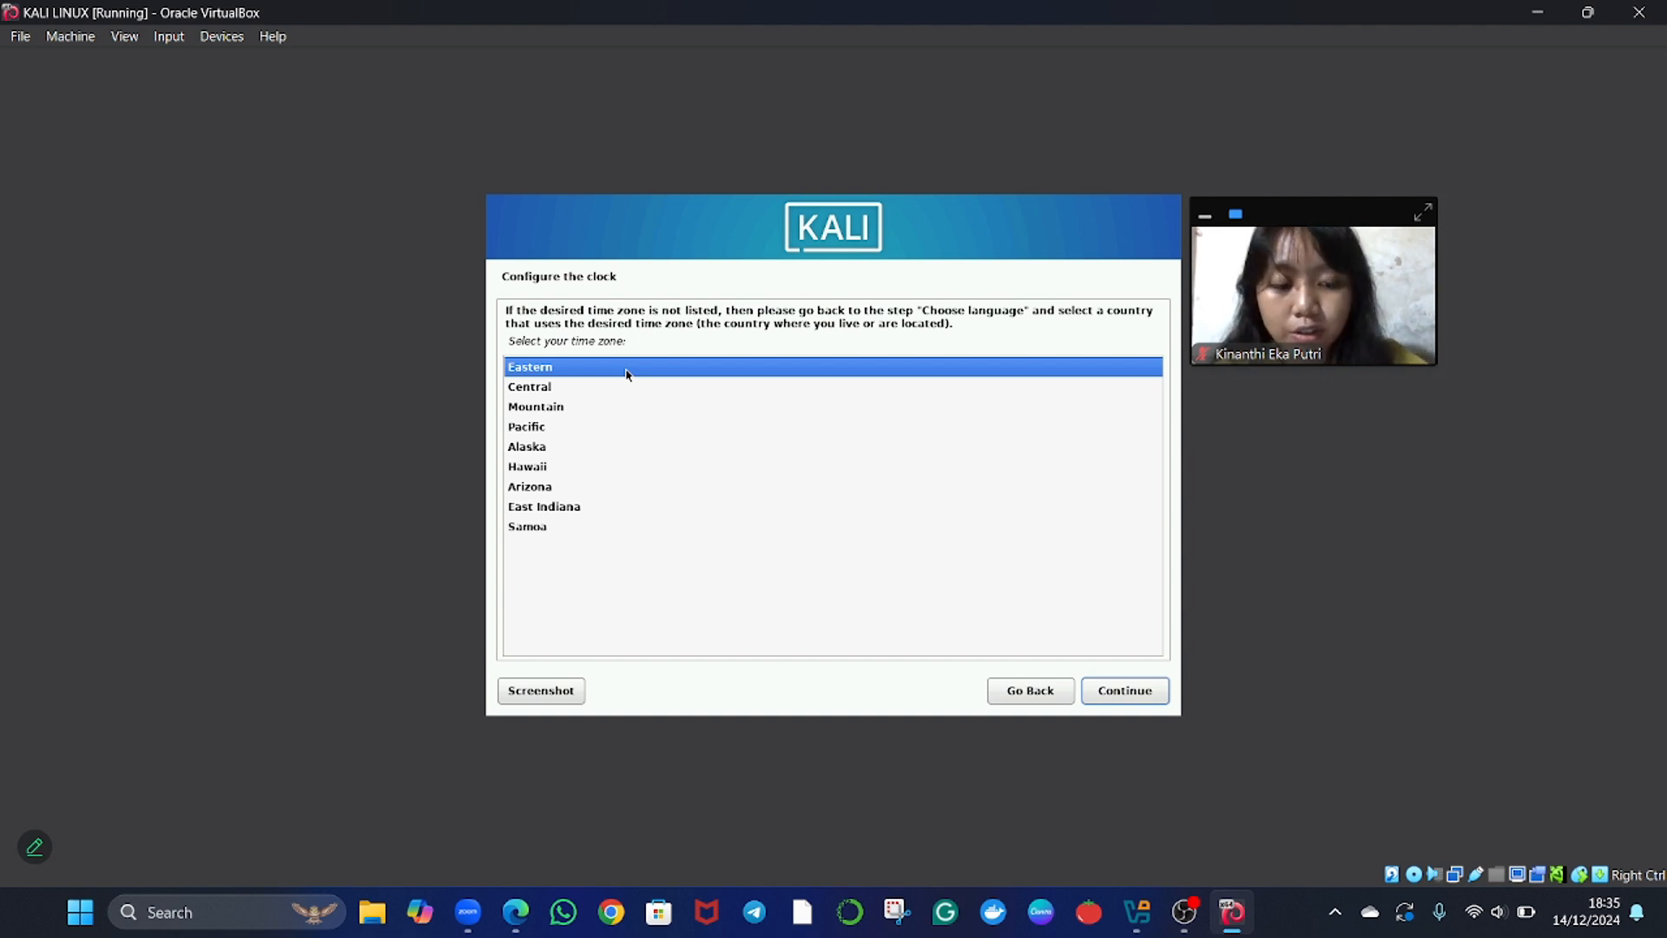
{"action": "double_click", "coordinate": [626, 373]}
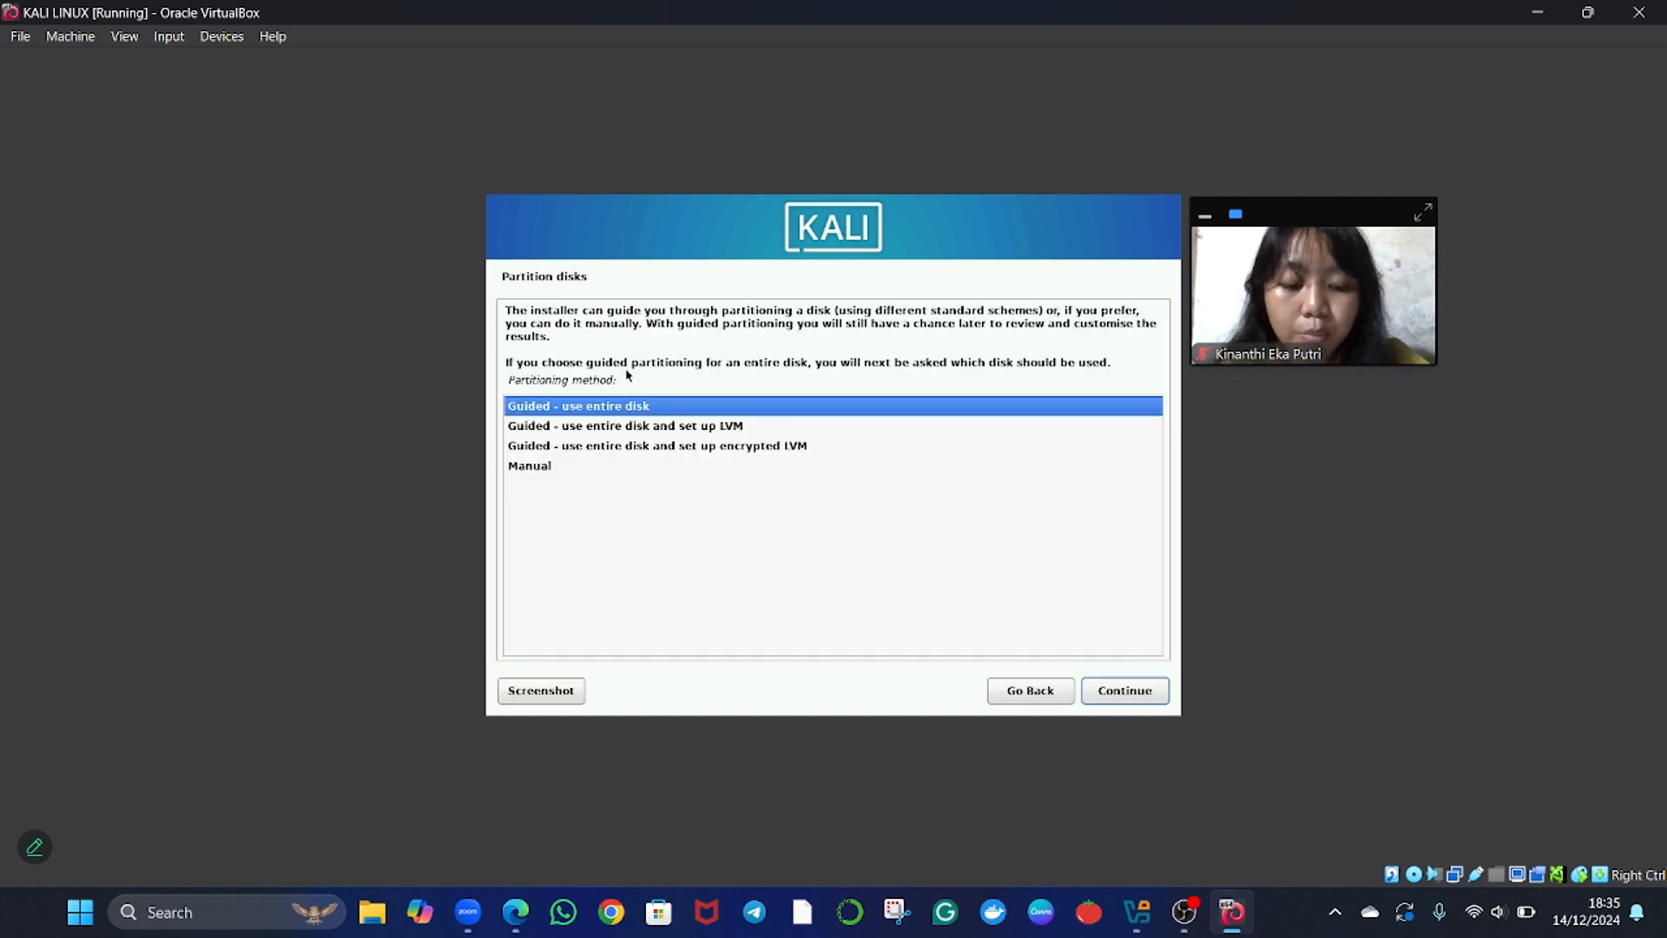
Choose guided partitioning of the entire VBOX HARDDISK (sda) with all files in one partition.
{"action": "key", "text": "Down"}
{"action": "key", "text": "Up"}
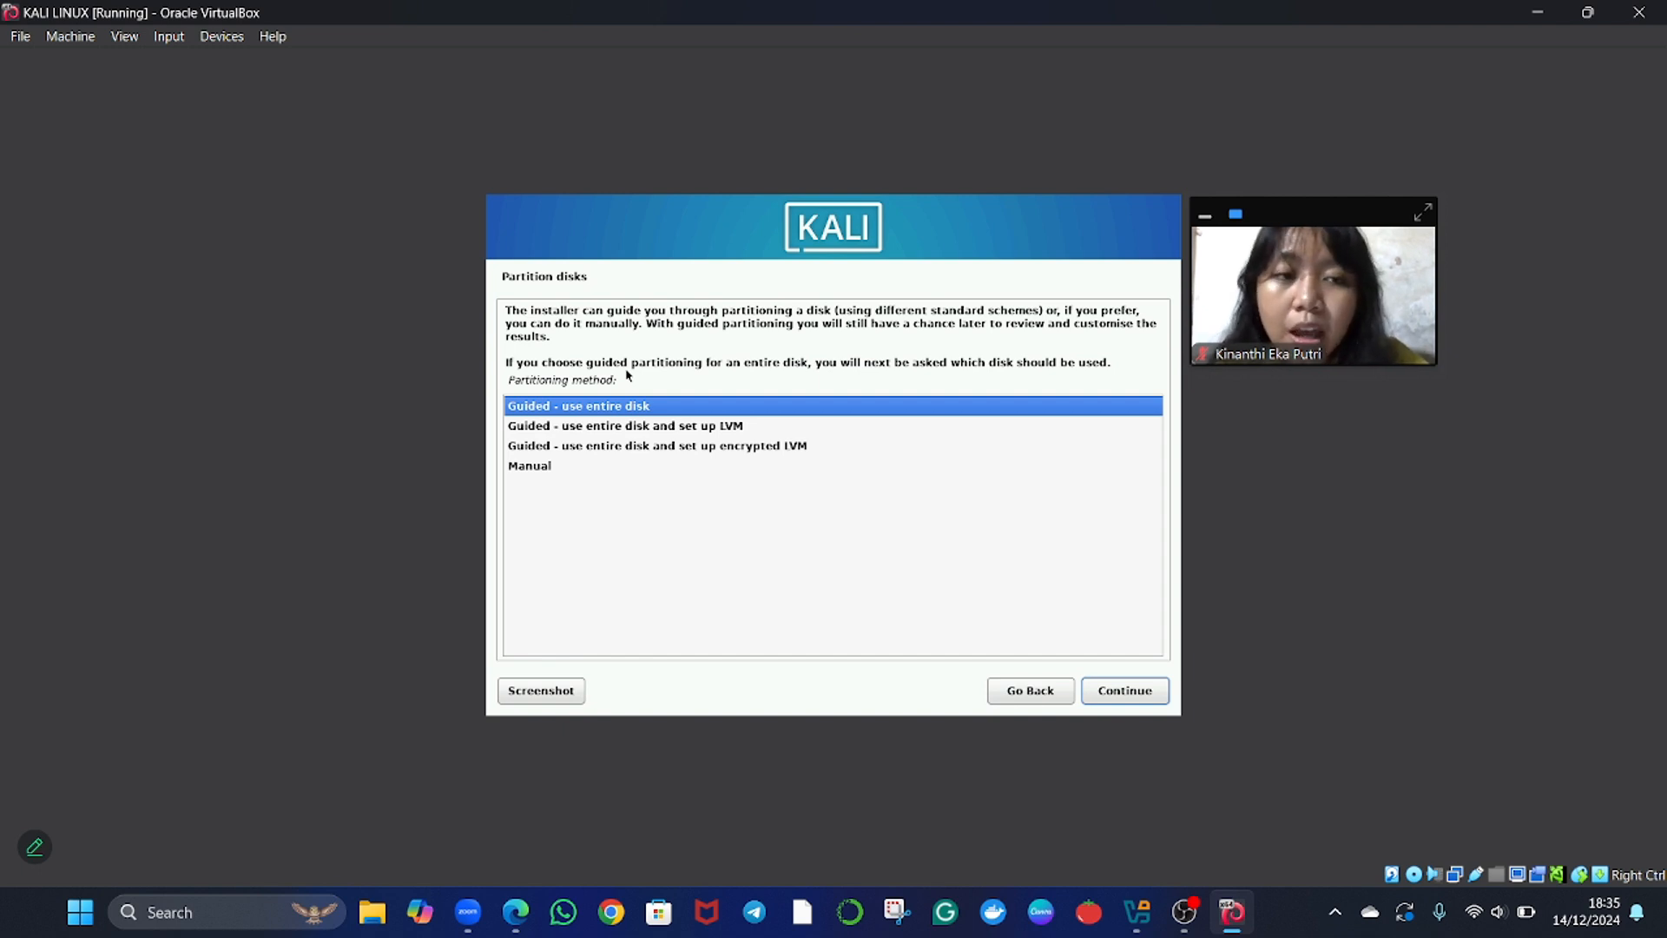
{"action": "key", "text": "Return"}
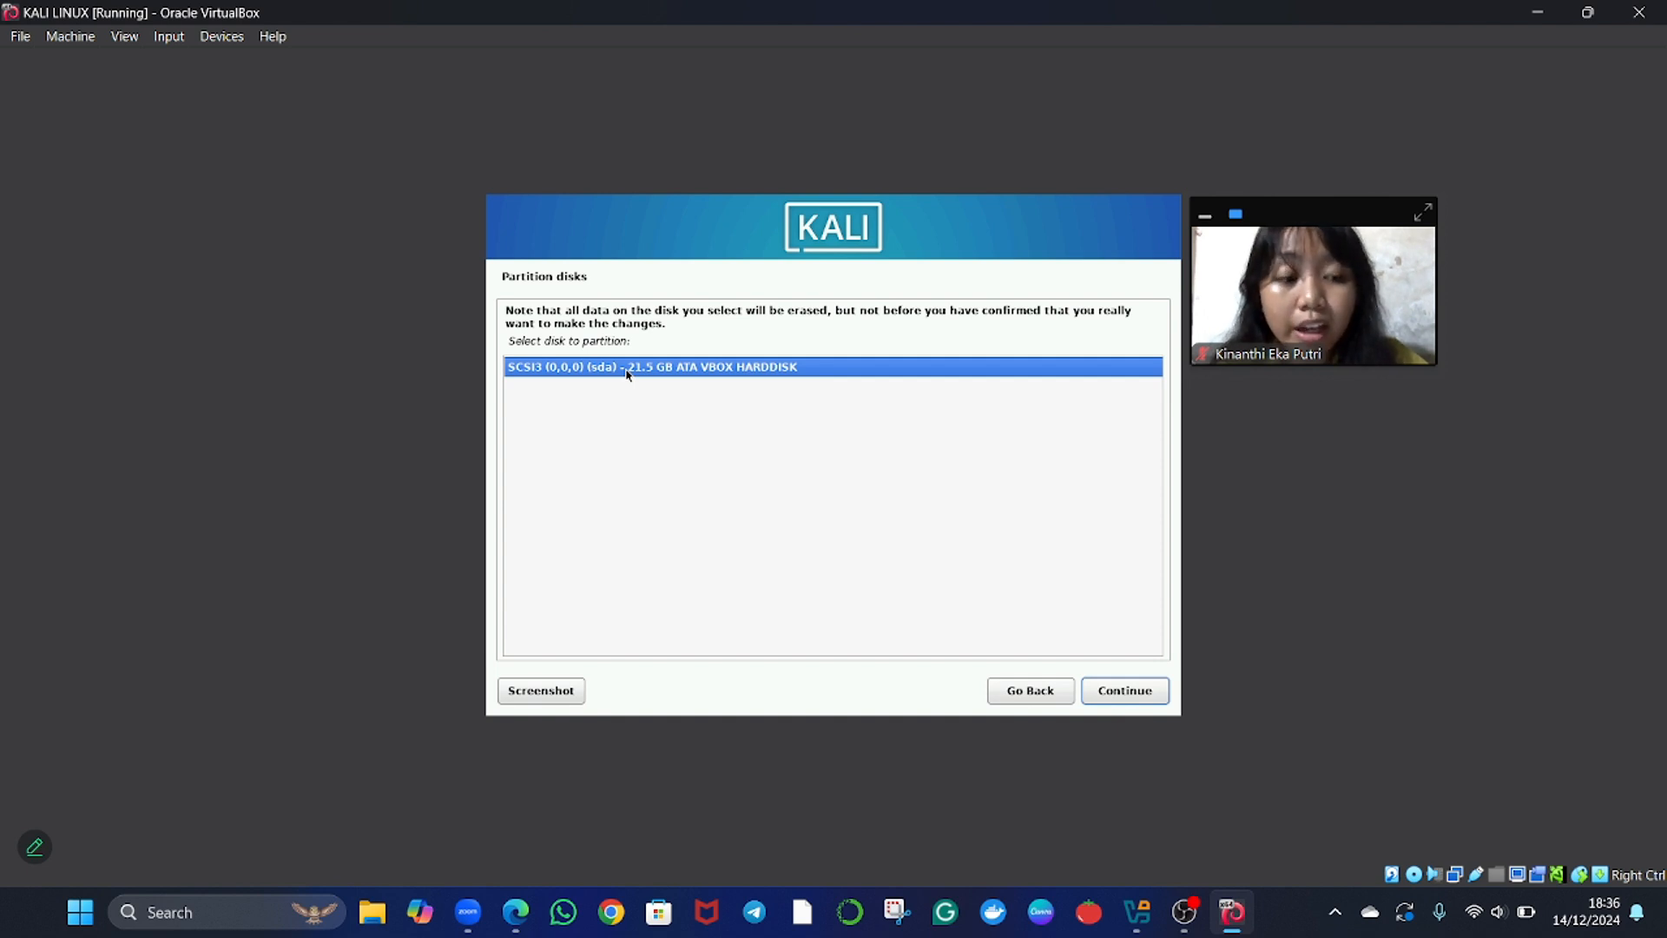
{"action": "key", "text": "Return"}
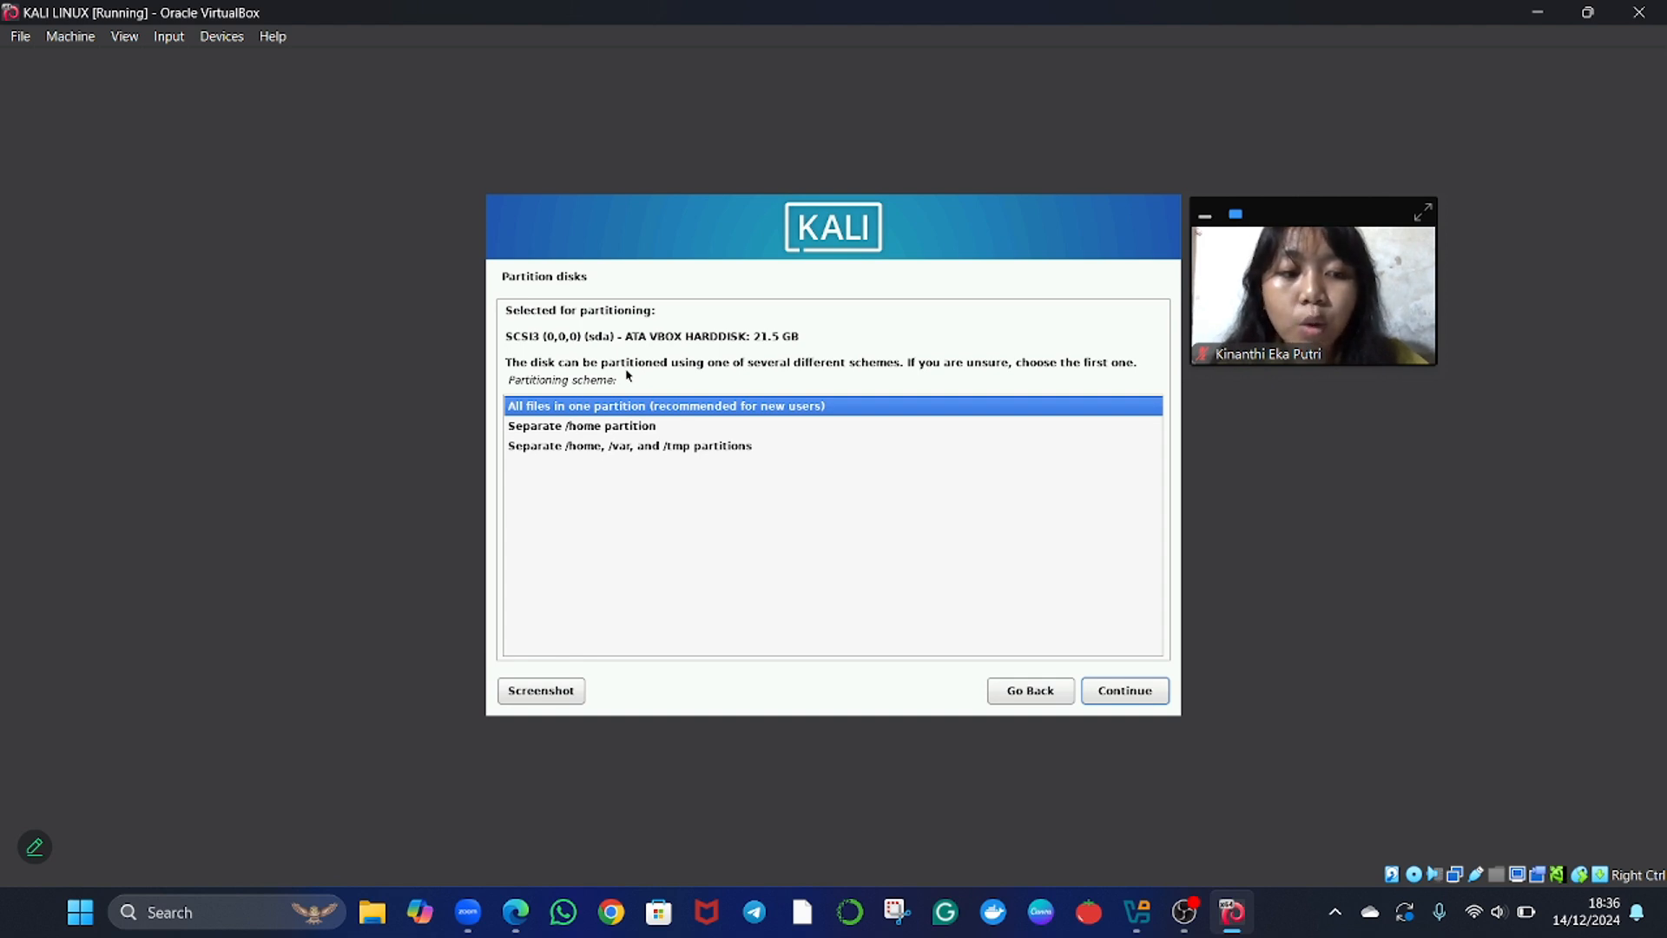
{"action": "key", "text": "Return"}
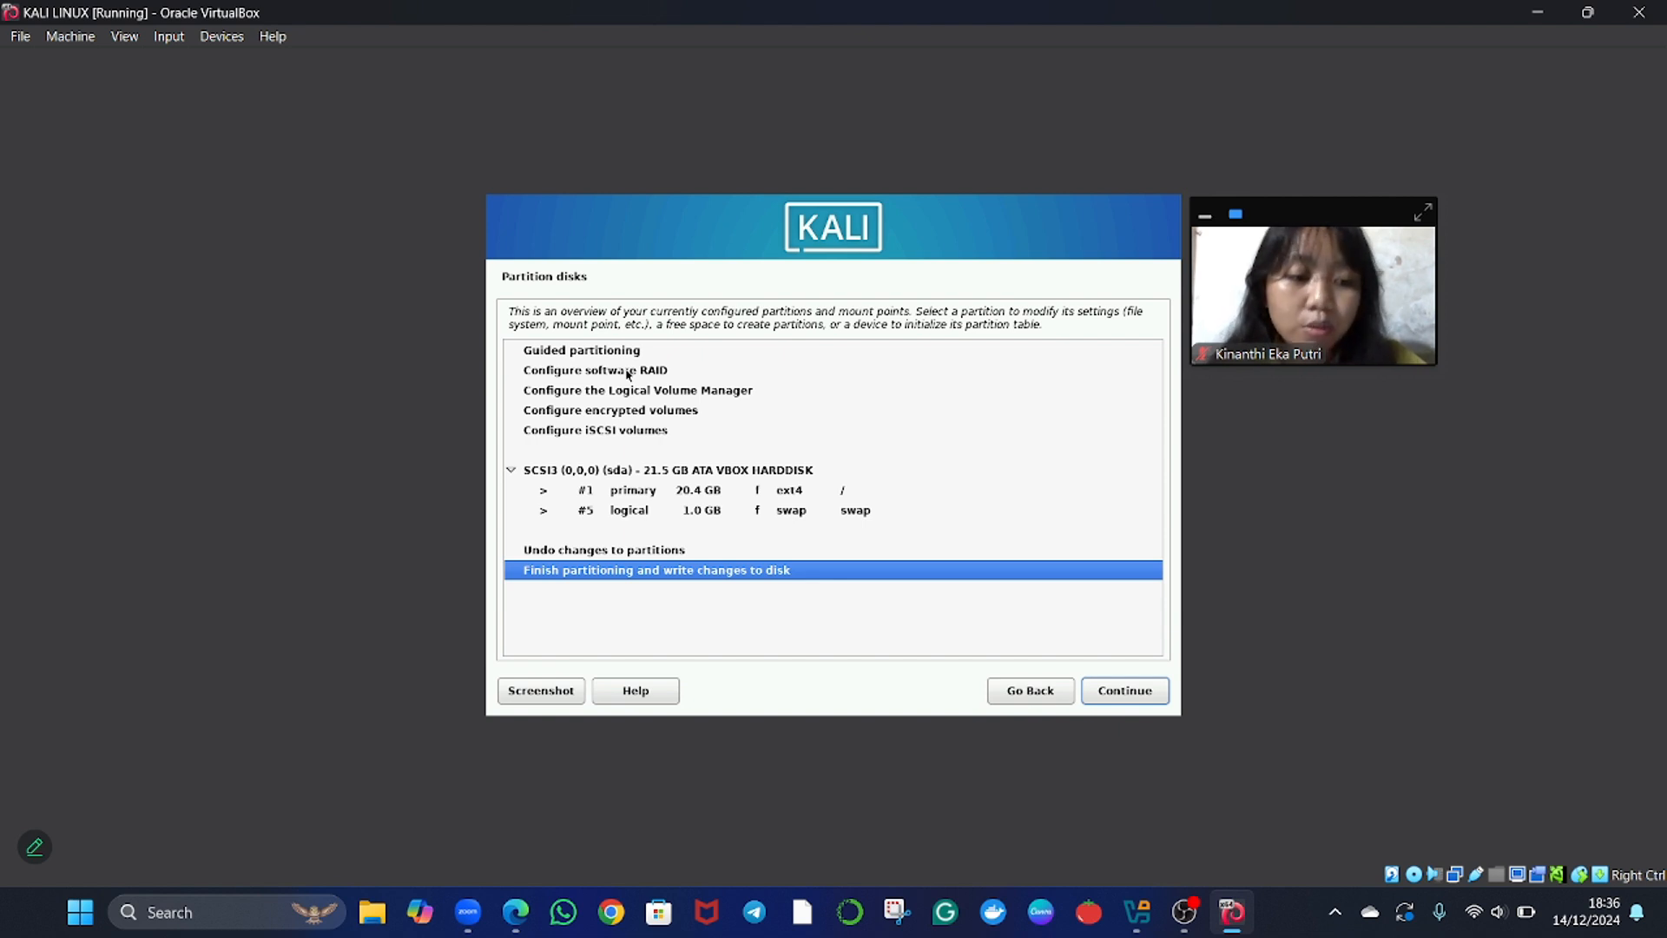
Finish partitioning and confirm with Yes that the changes are written to the disk.
{"action": "key", "text": "Return"}
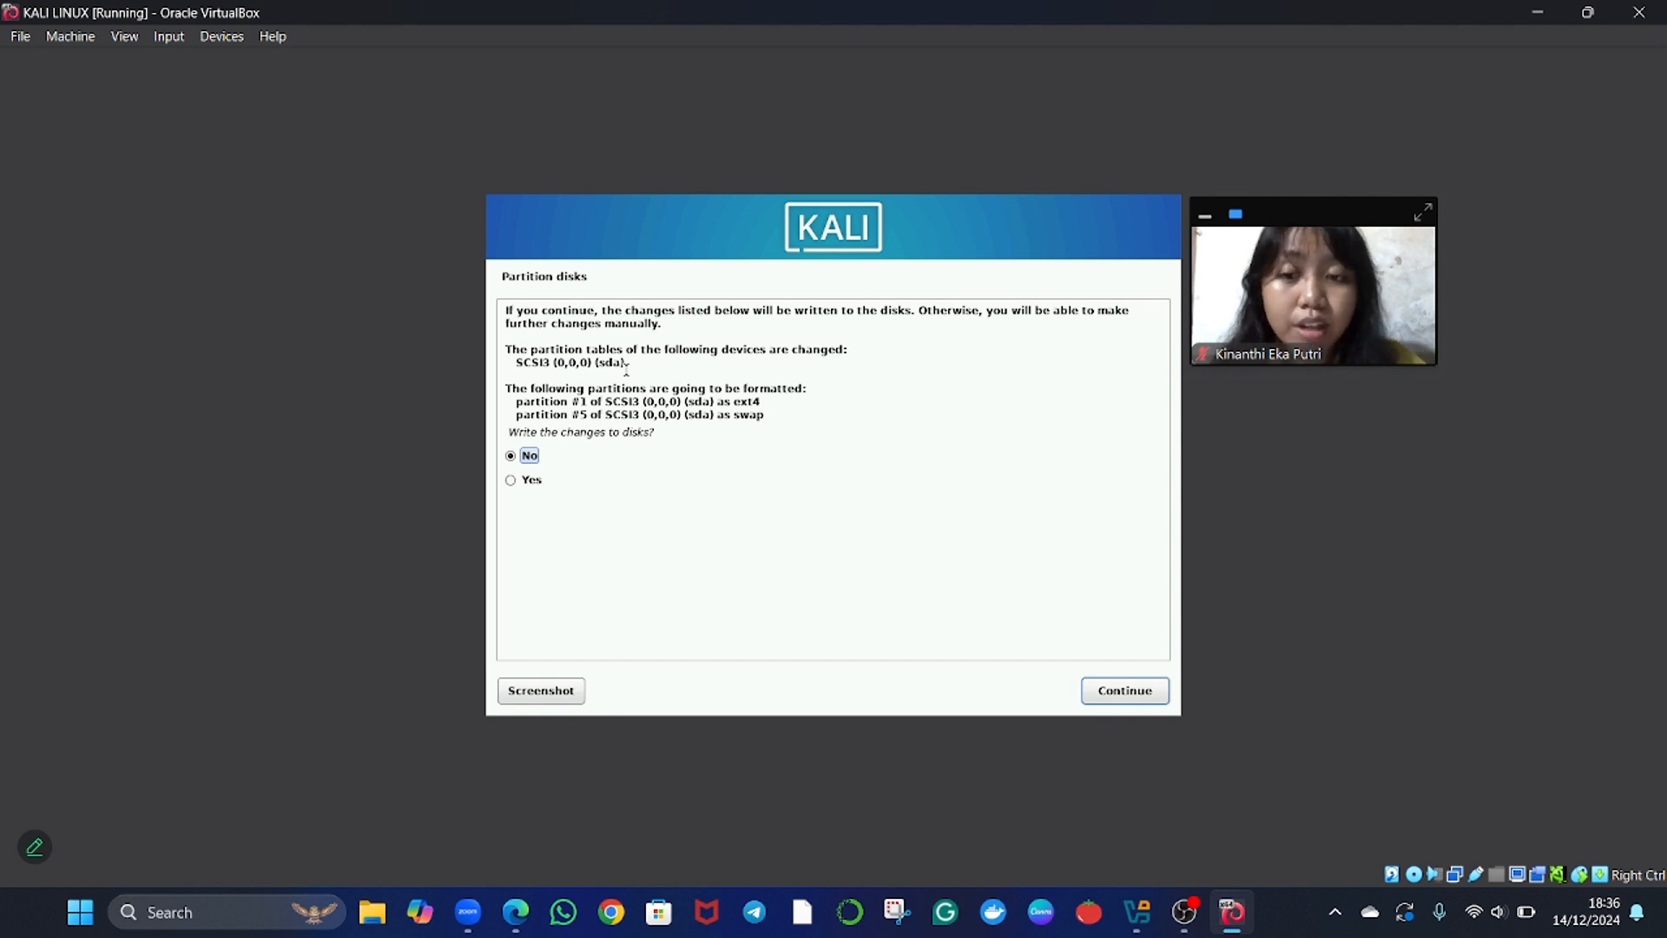
{"action": "key", "text": "Down"}
{"action": "key", "text": "Return"}
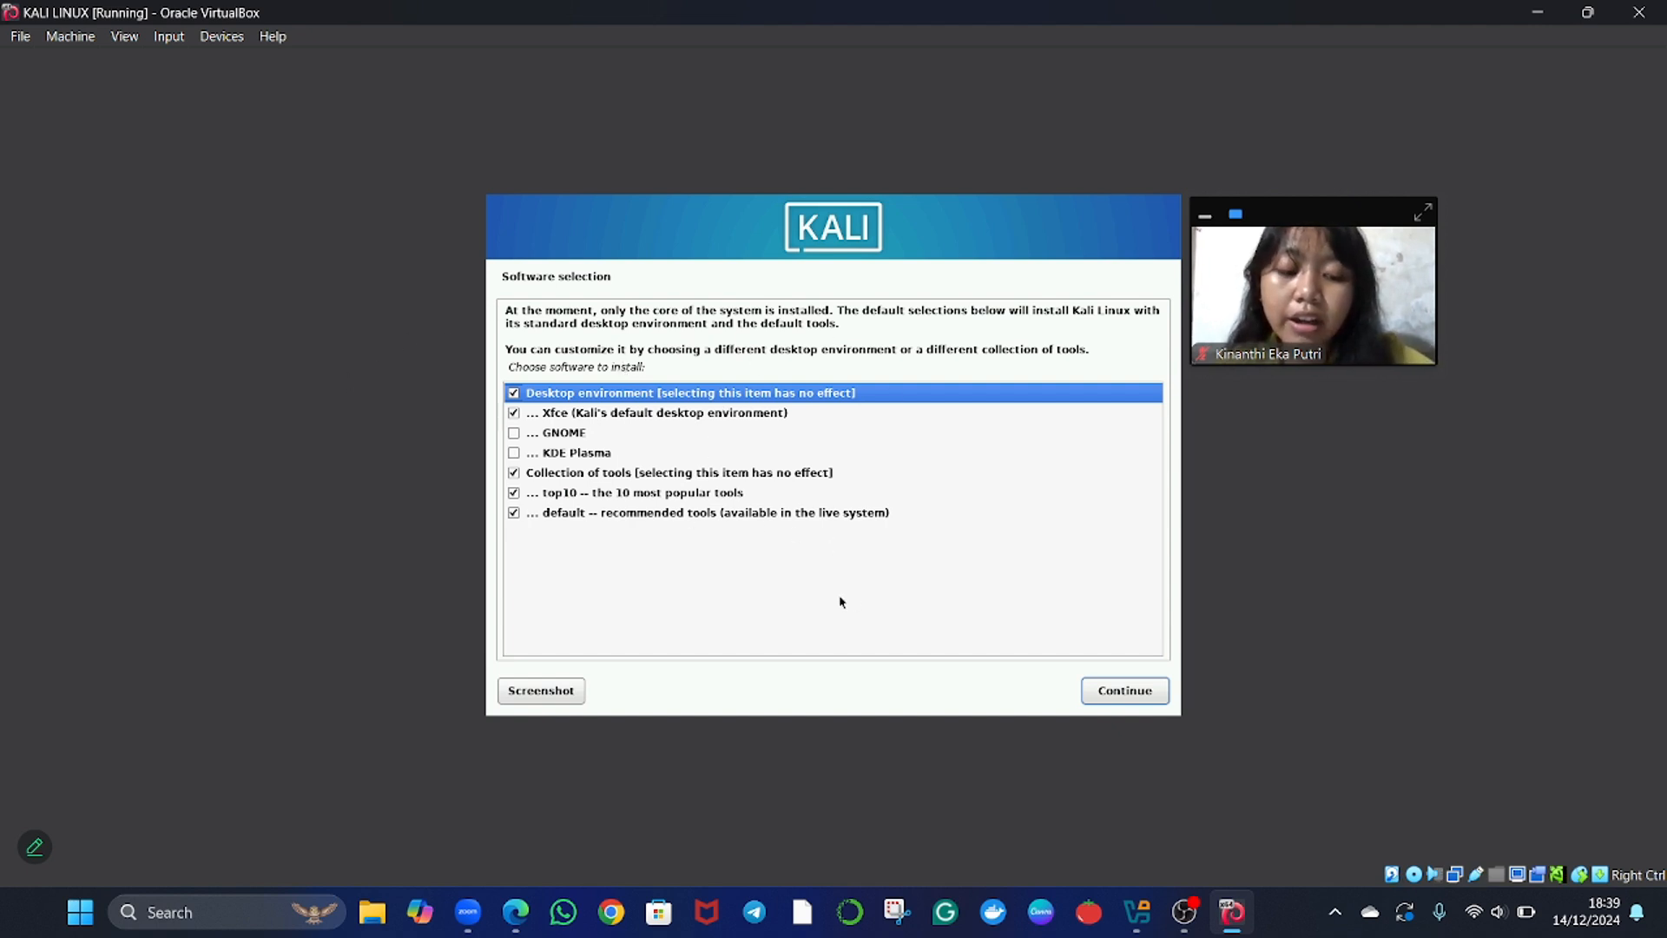
Review the software selection and install the default set: Xfce desktop, top10 tools and default recommended tools.
{"action": "key", "text": "Down"}
{"action": "key", "text": "Down"}
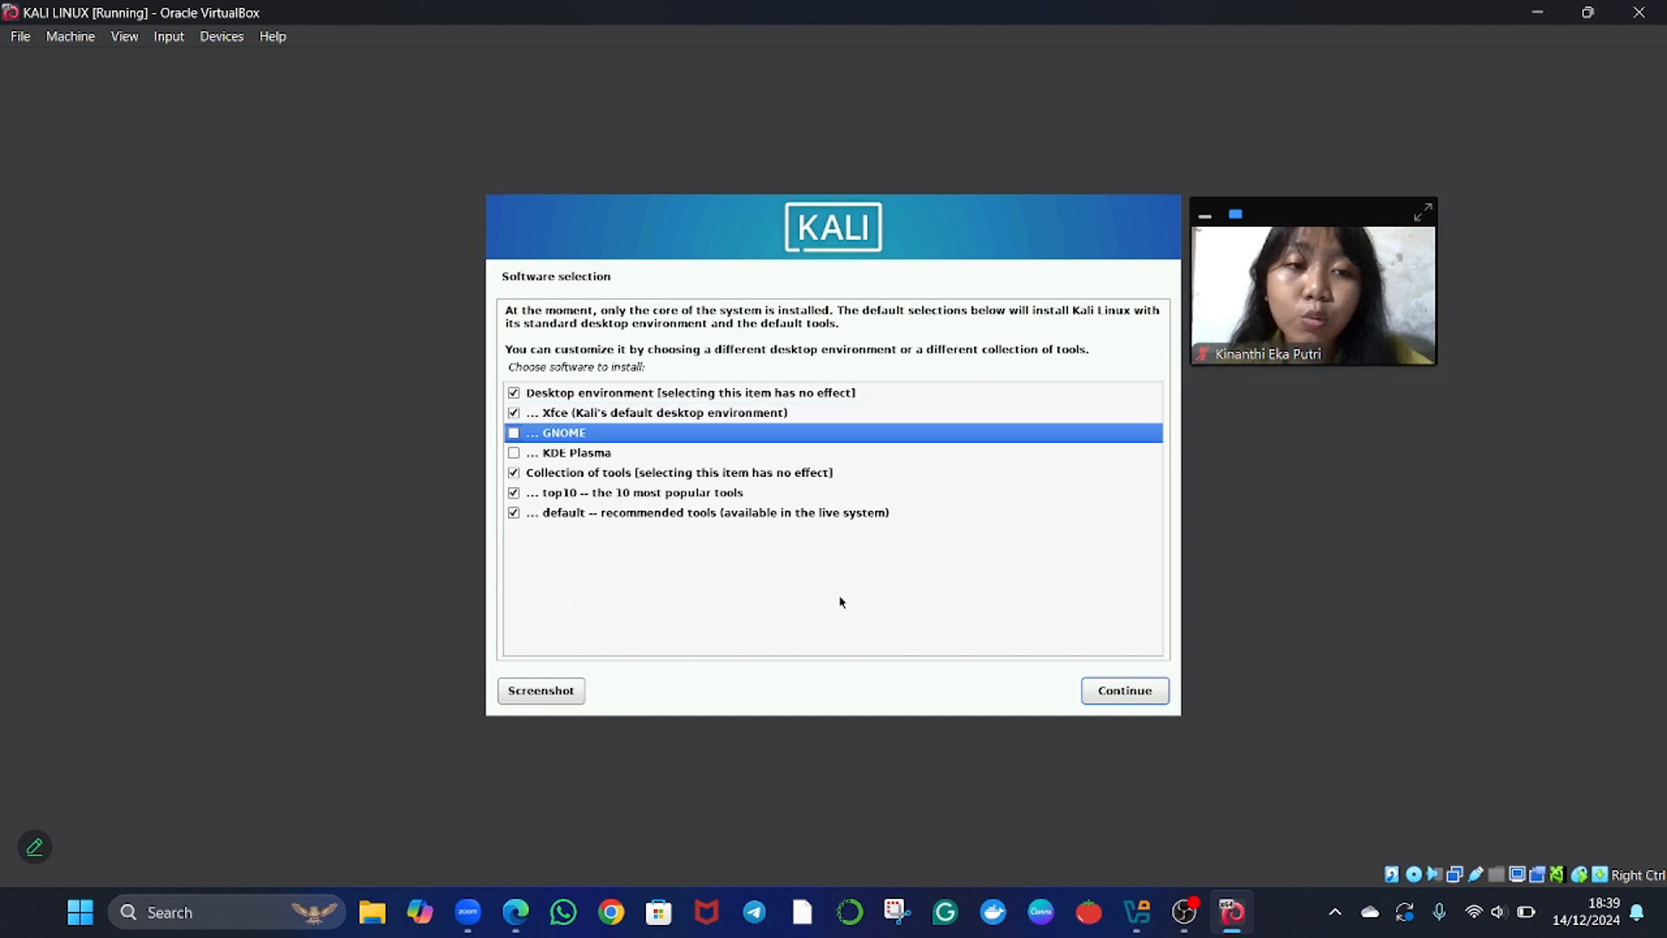
{"action": "key", "text": "Up"}
{"action": "key", "text": "Up"}
{"action": "key", "text": "Down"}
{"action": "key", "text": "Down"}
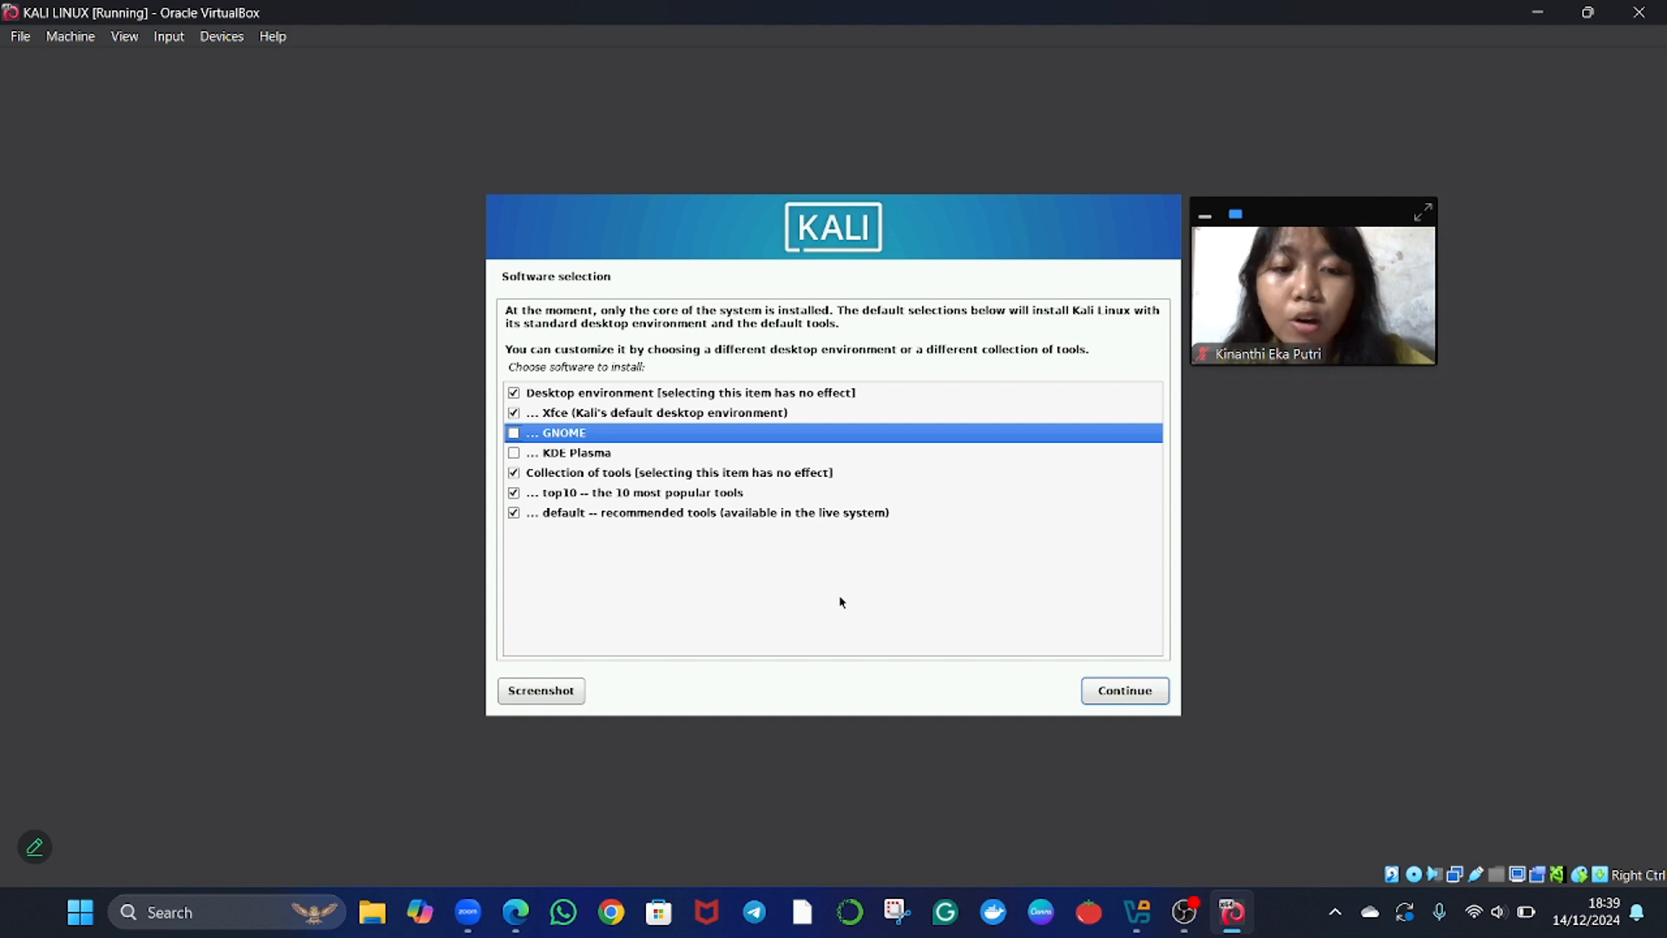
{"action": "key", "text": "Down"}
{"action": "key", "text": "Down"}
{"action": "key", "text": "Down"}
{"action": "key", "text": "Down"}
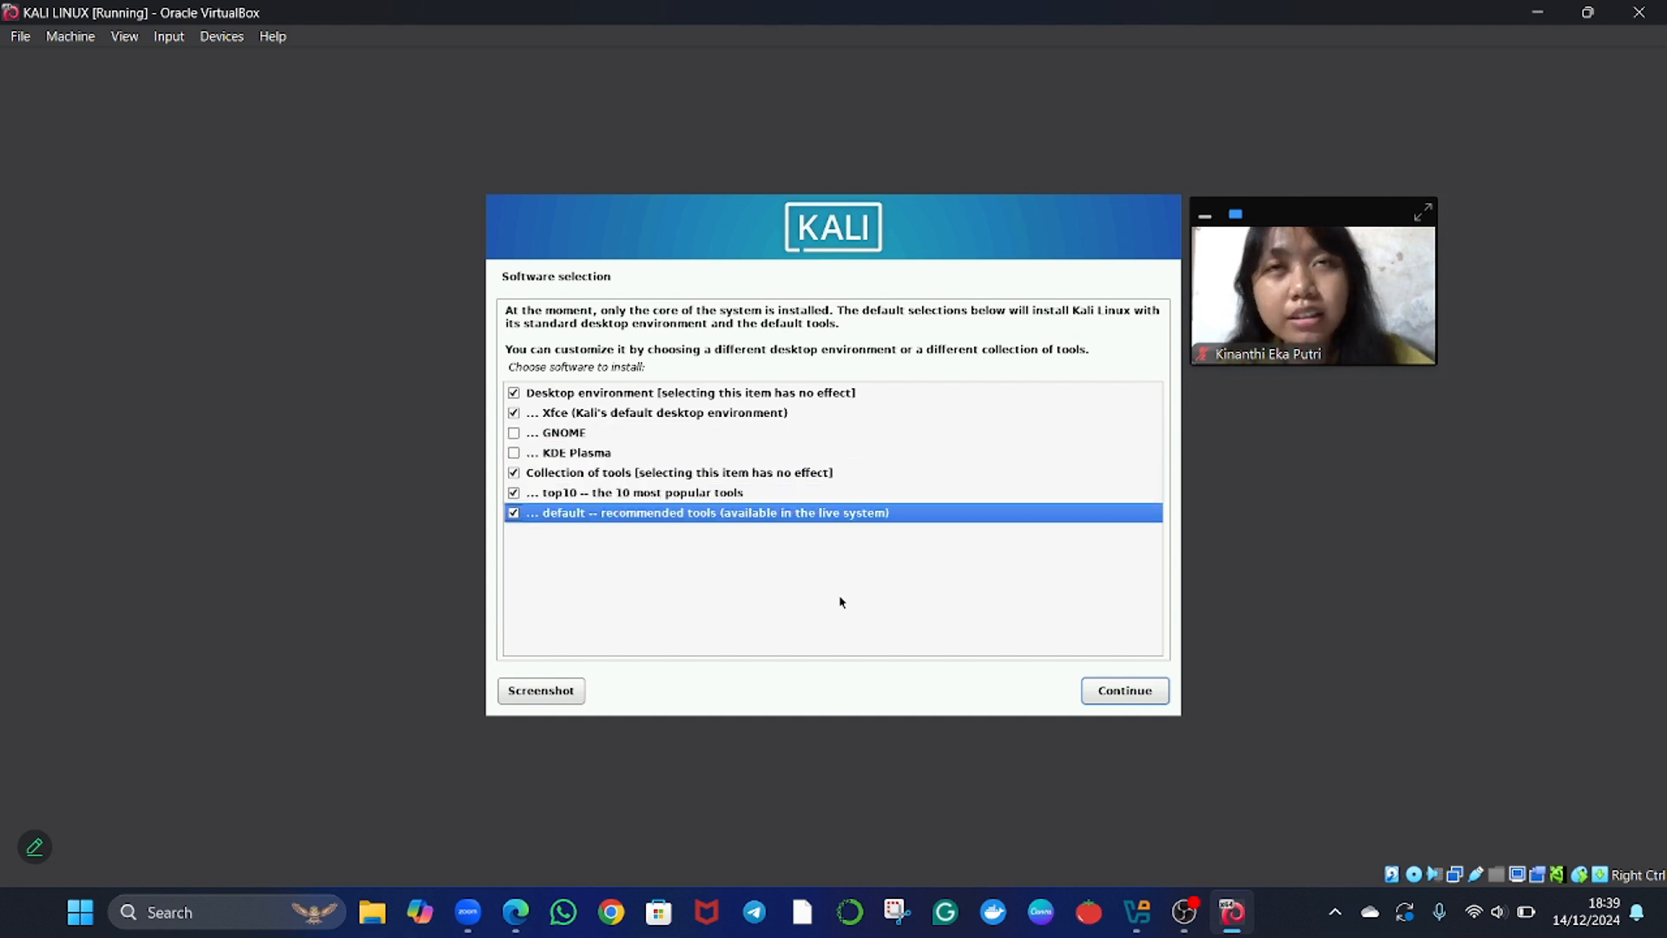
{"action": "key", "text": "Up"}
{"action": "key", "text": "Up"}
{"action": "key", "text": "Up"}
{"action": "key", "text": "Up"}
{"action": "key", "text": "Up"}
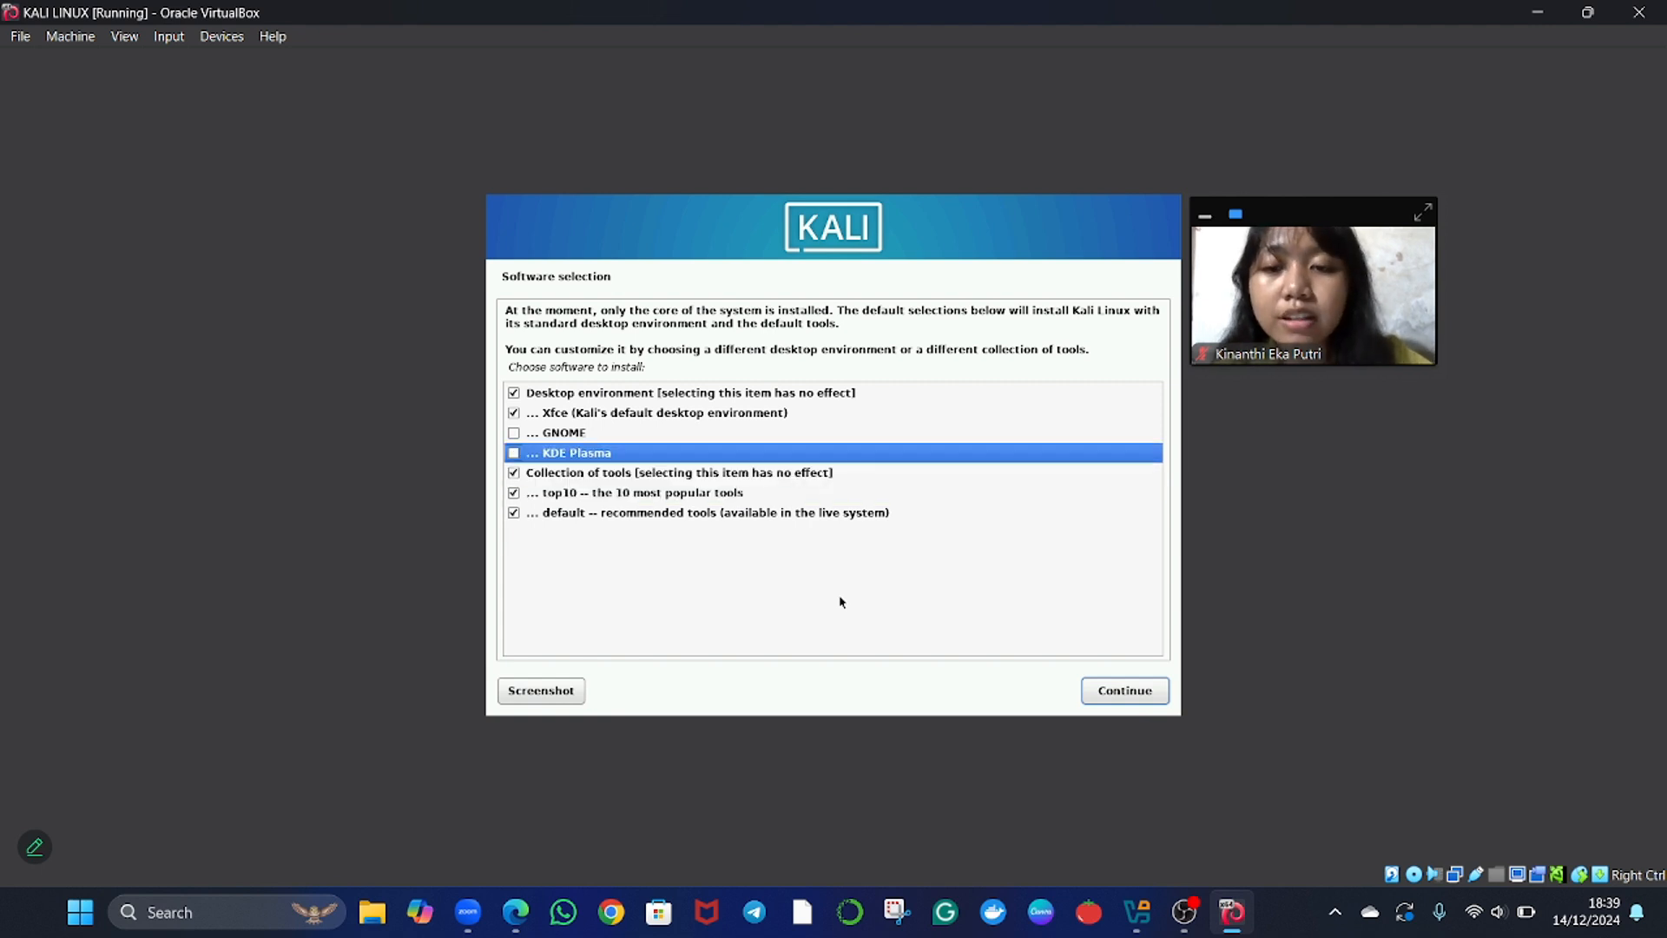
{"action": "key", "text": "End"}
{"action": "left_click", "coordinate": [1121, 692]}
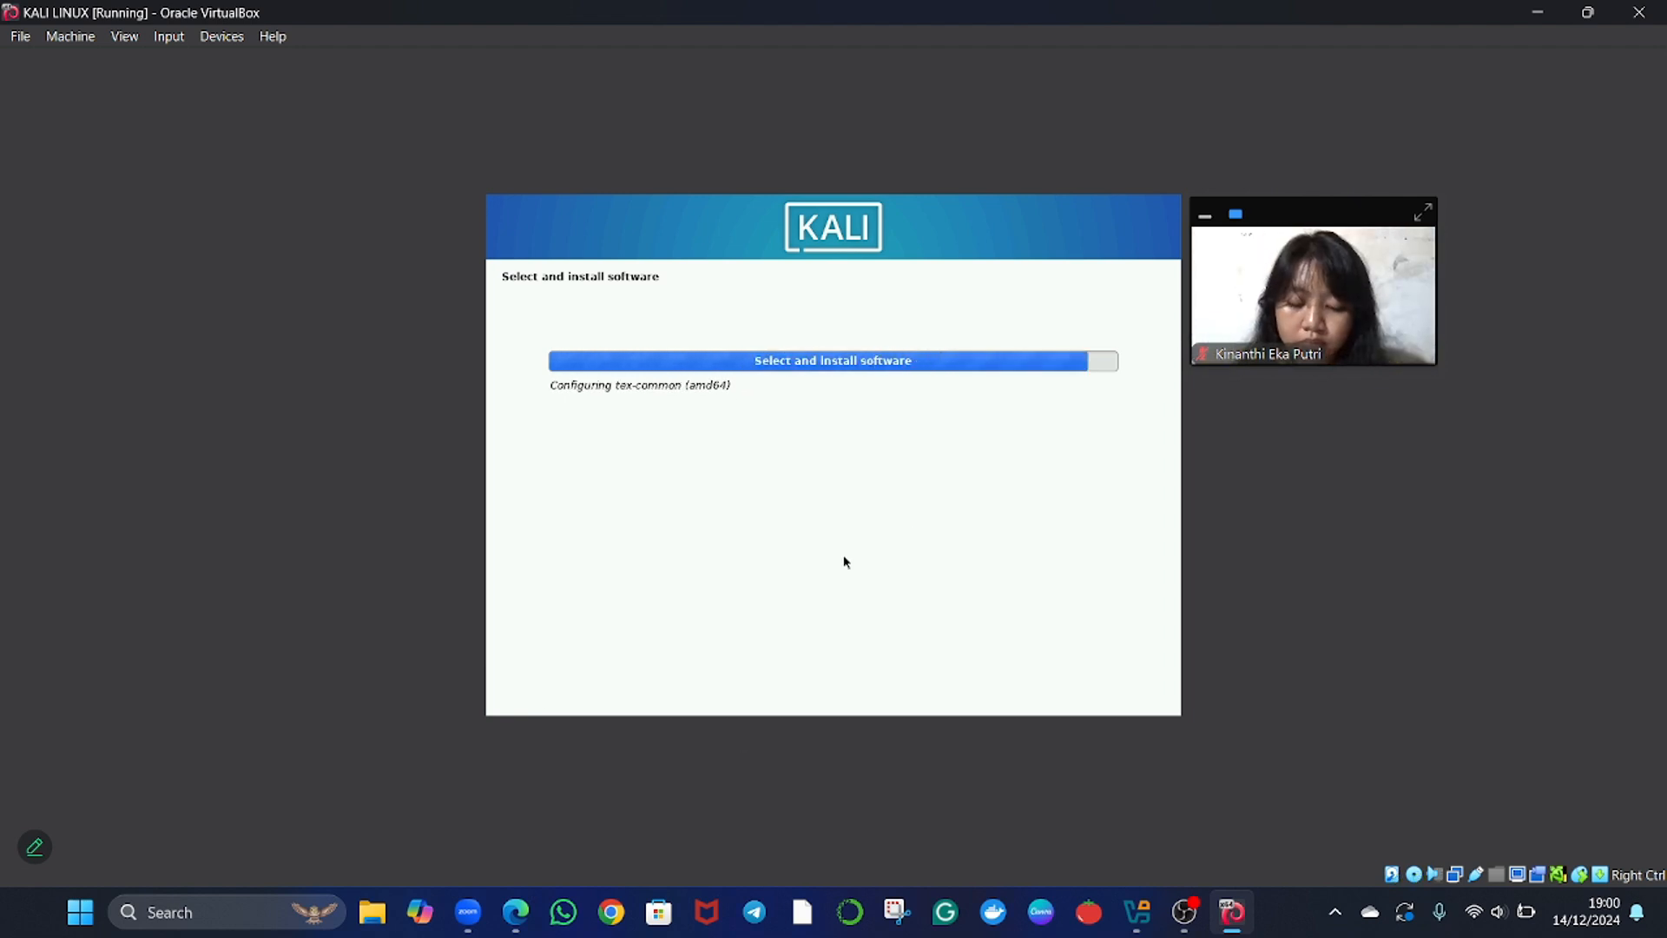
Answer Yes to installing the GRUB boot loader to the primary drive.
{"action": "key", "text": "Up"}
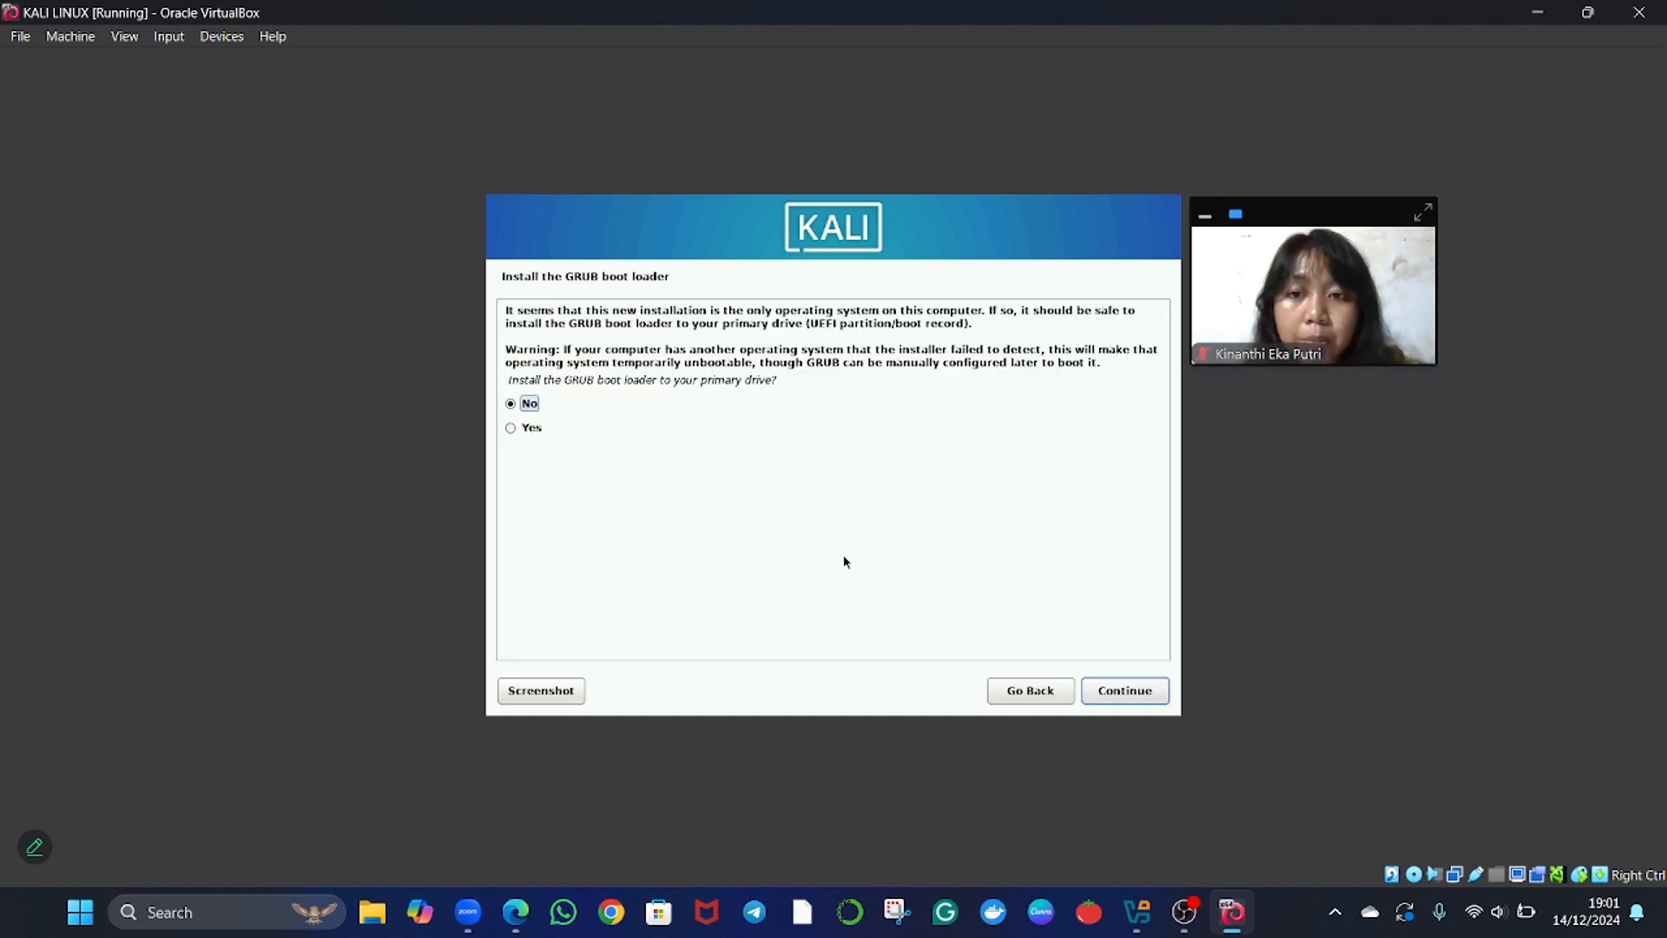
{"action": "key", "text": "Down"}
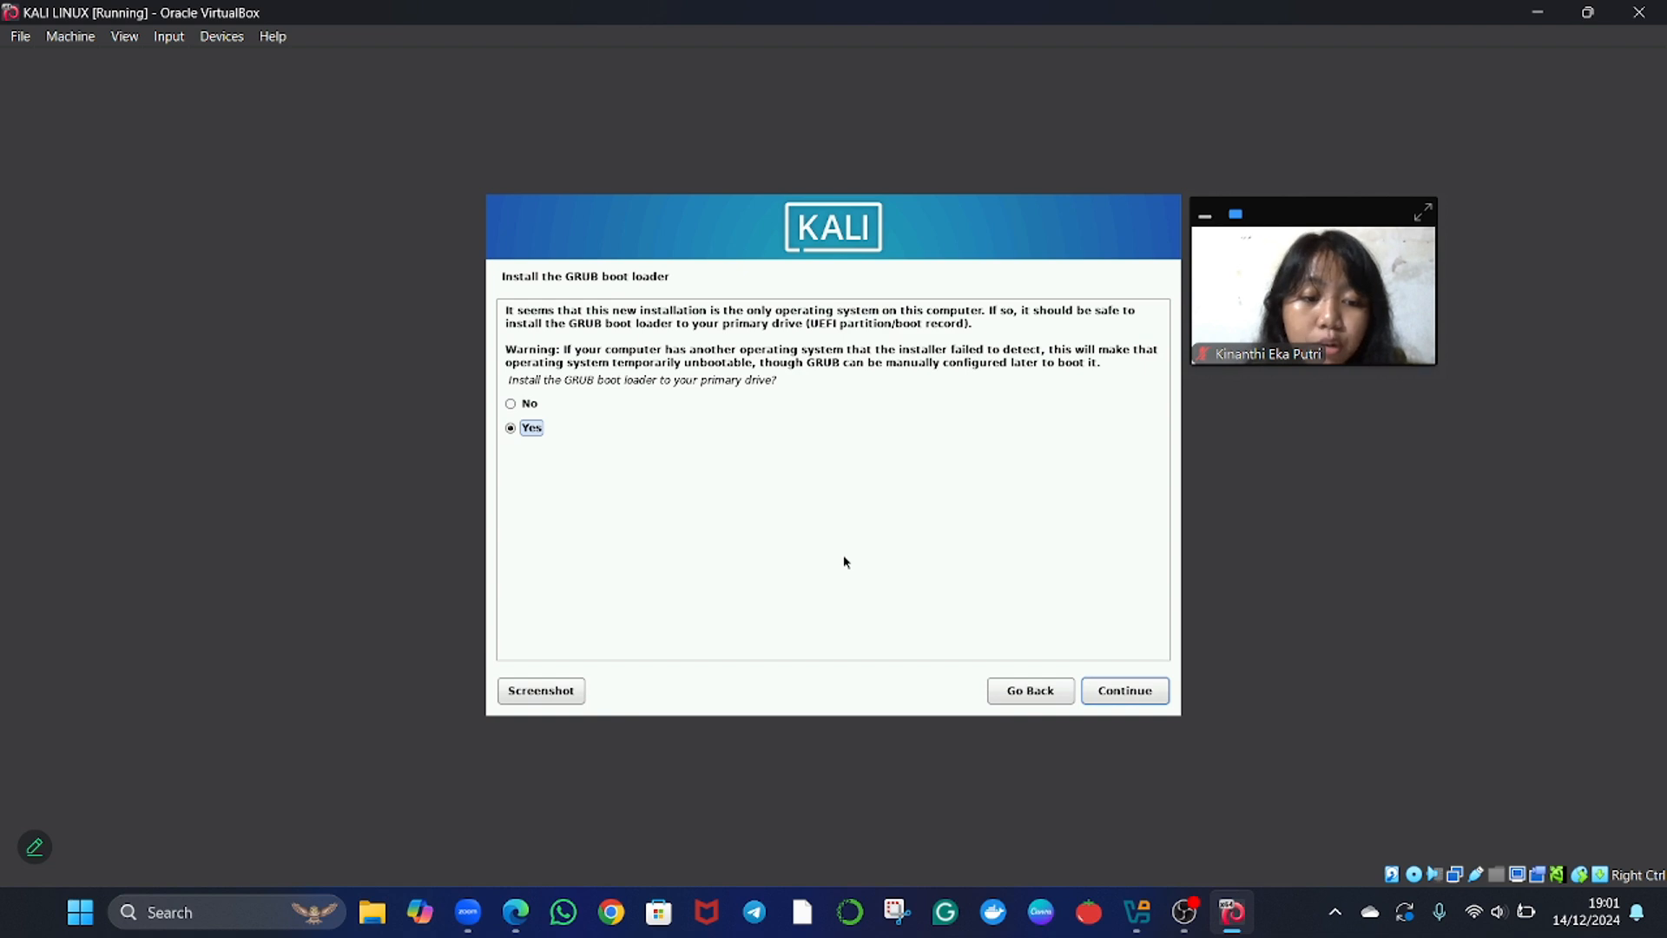
{"action": "key", "text": "Up"}
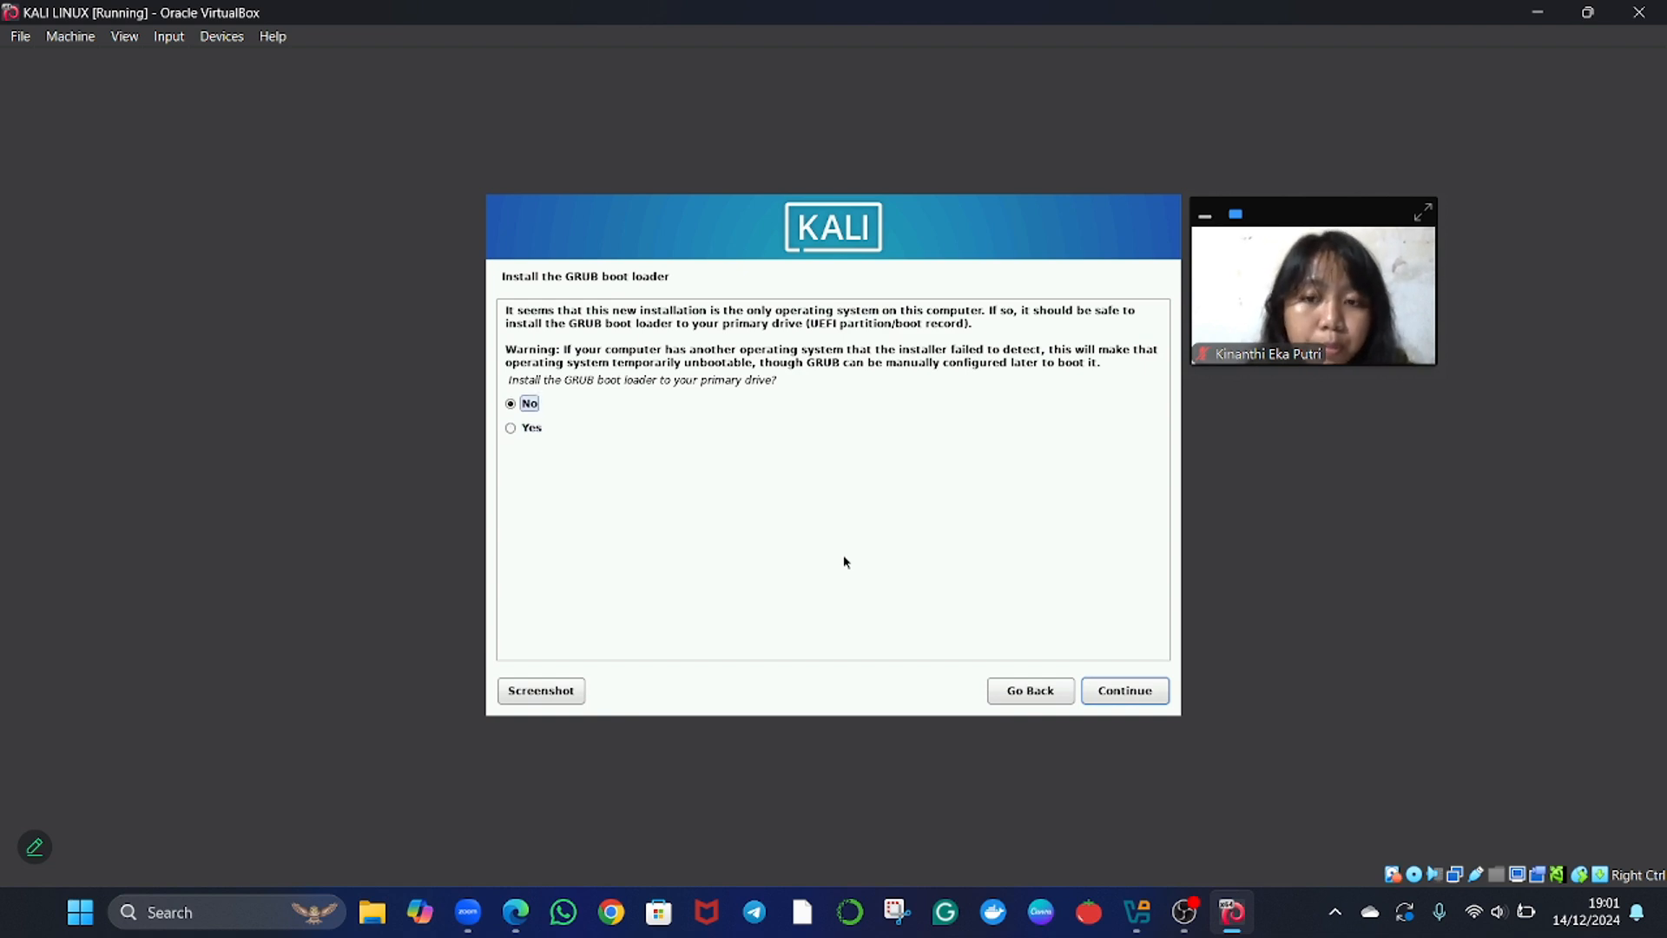
{"action": "key", "text": "Down"}
{"action": "key", "text": "Up"}
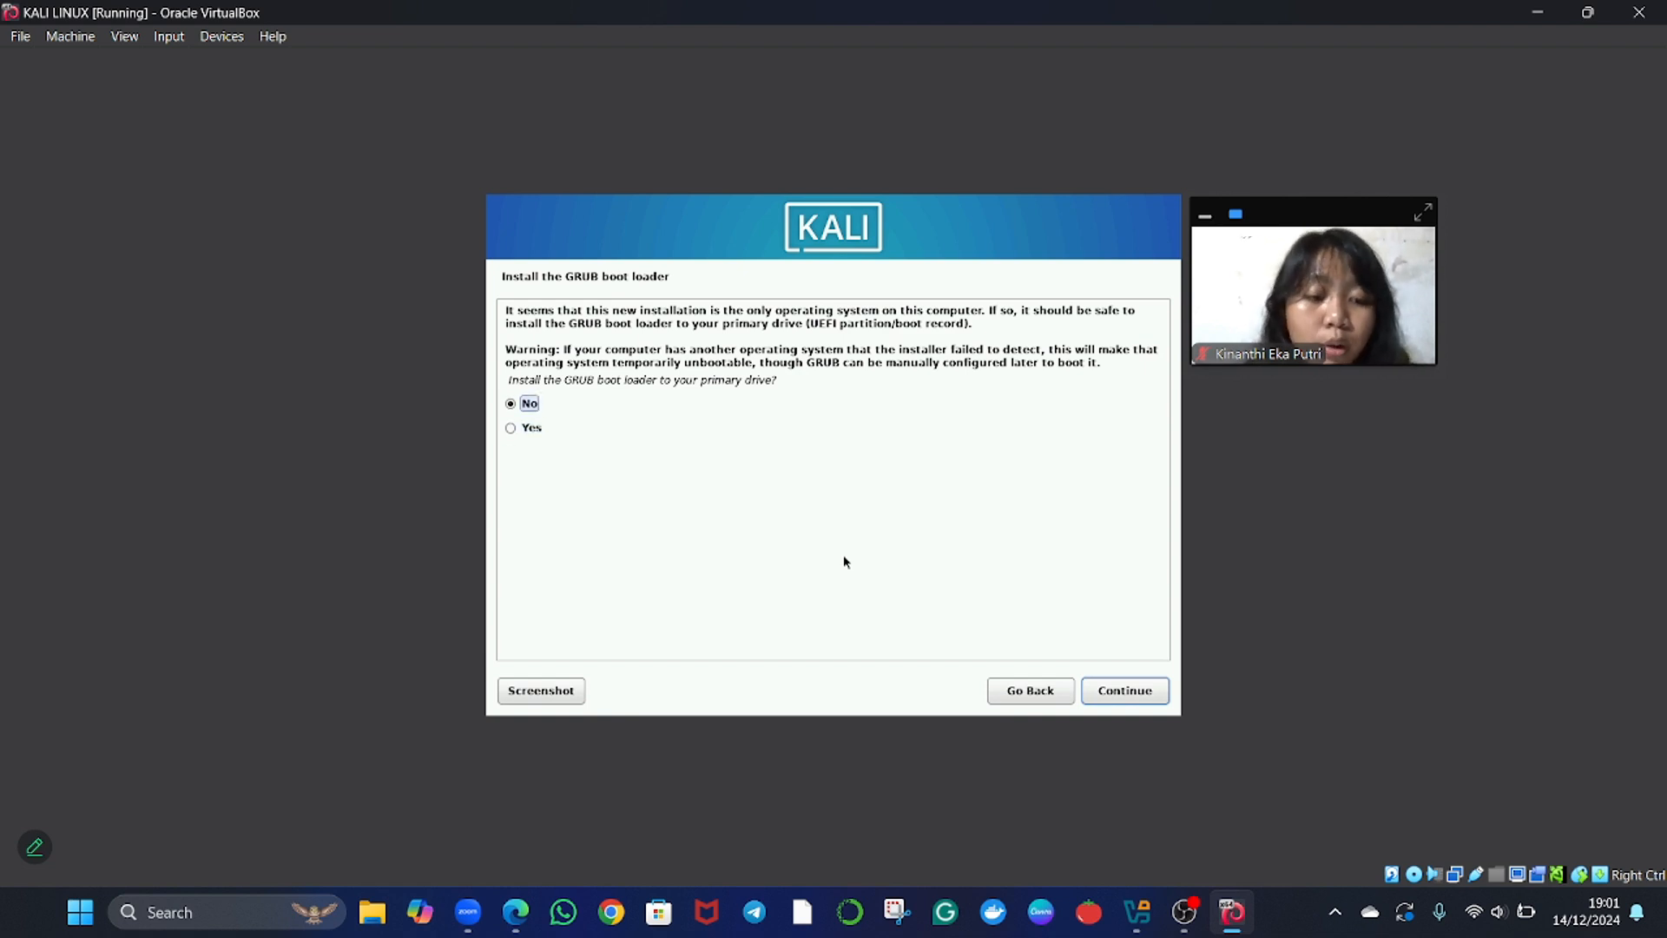
{"action": "key", "text": "Down"}
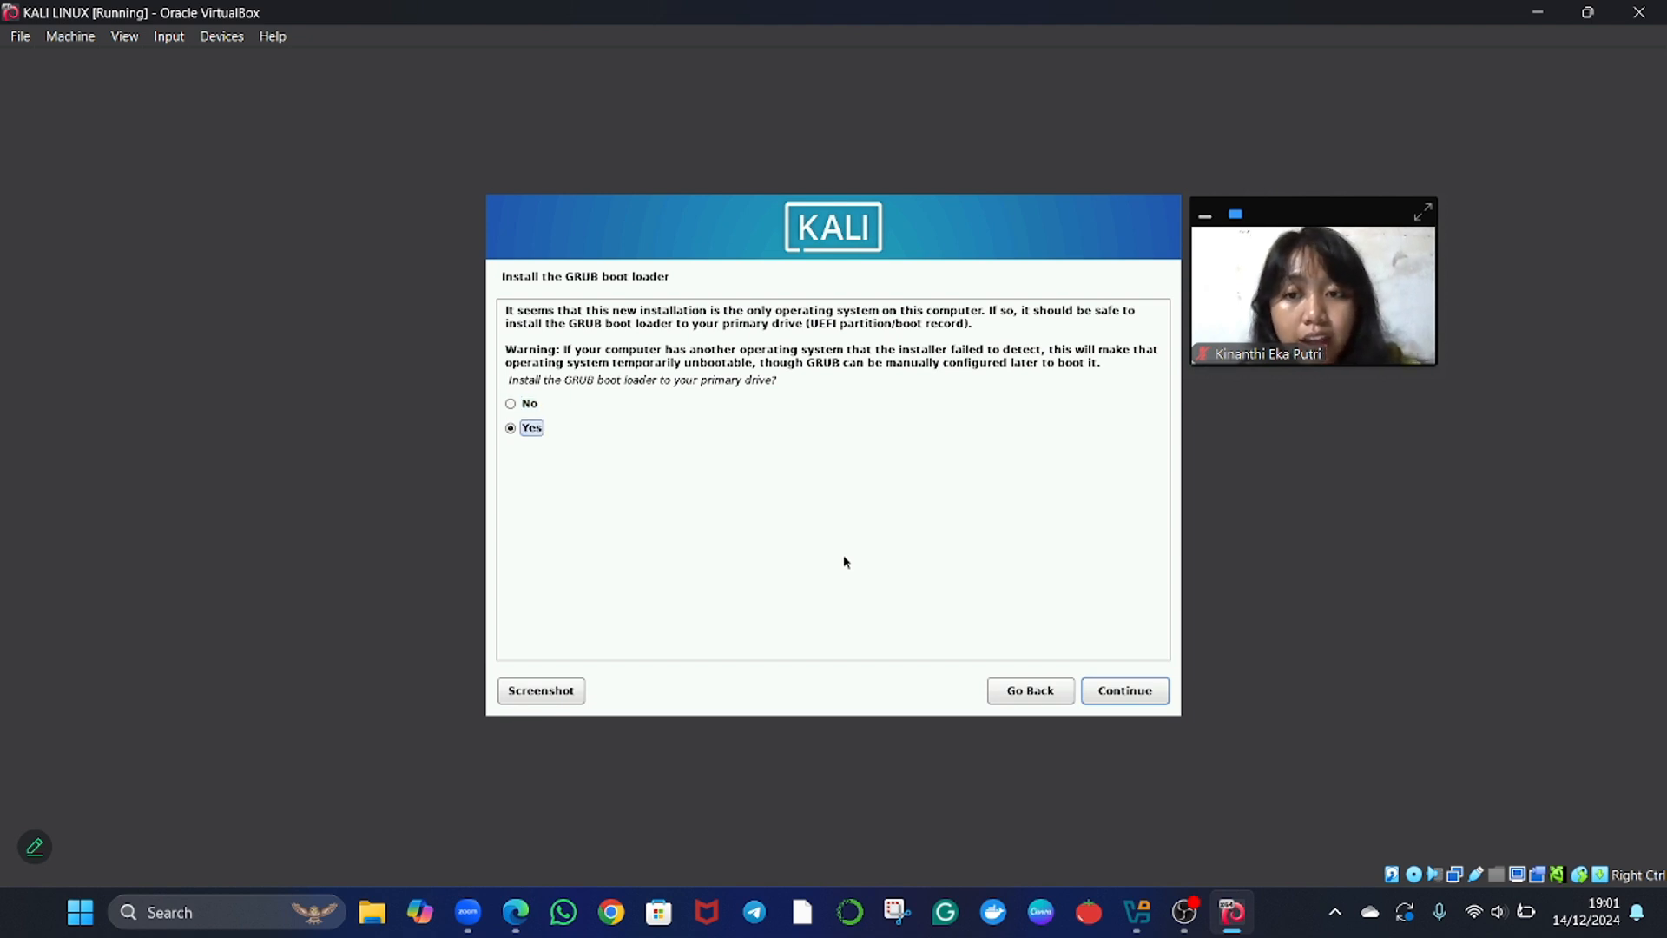
{"action": "key", "text": "Return"}
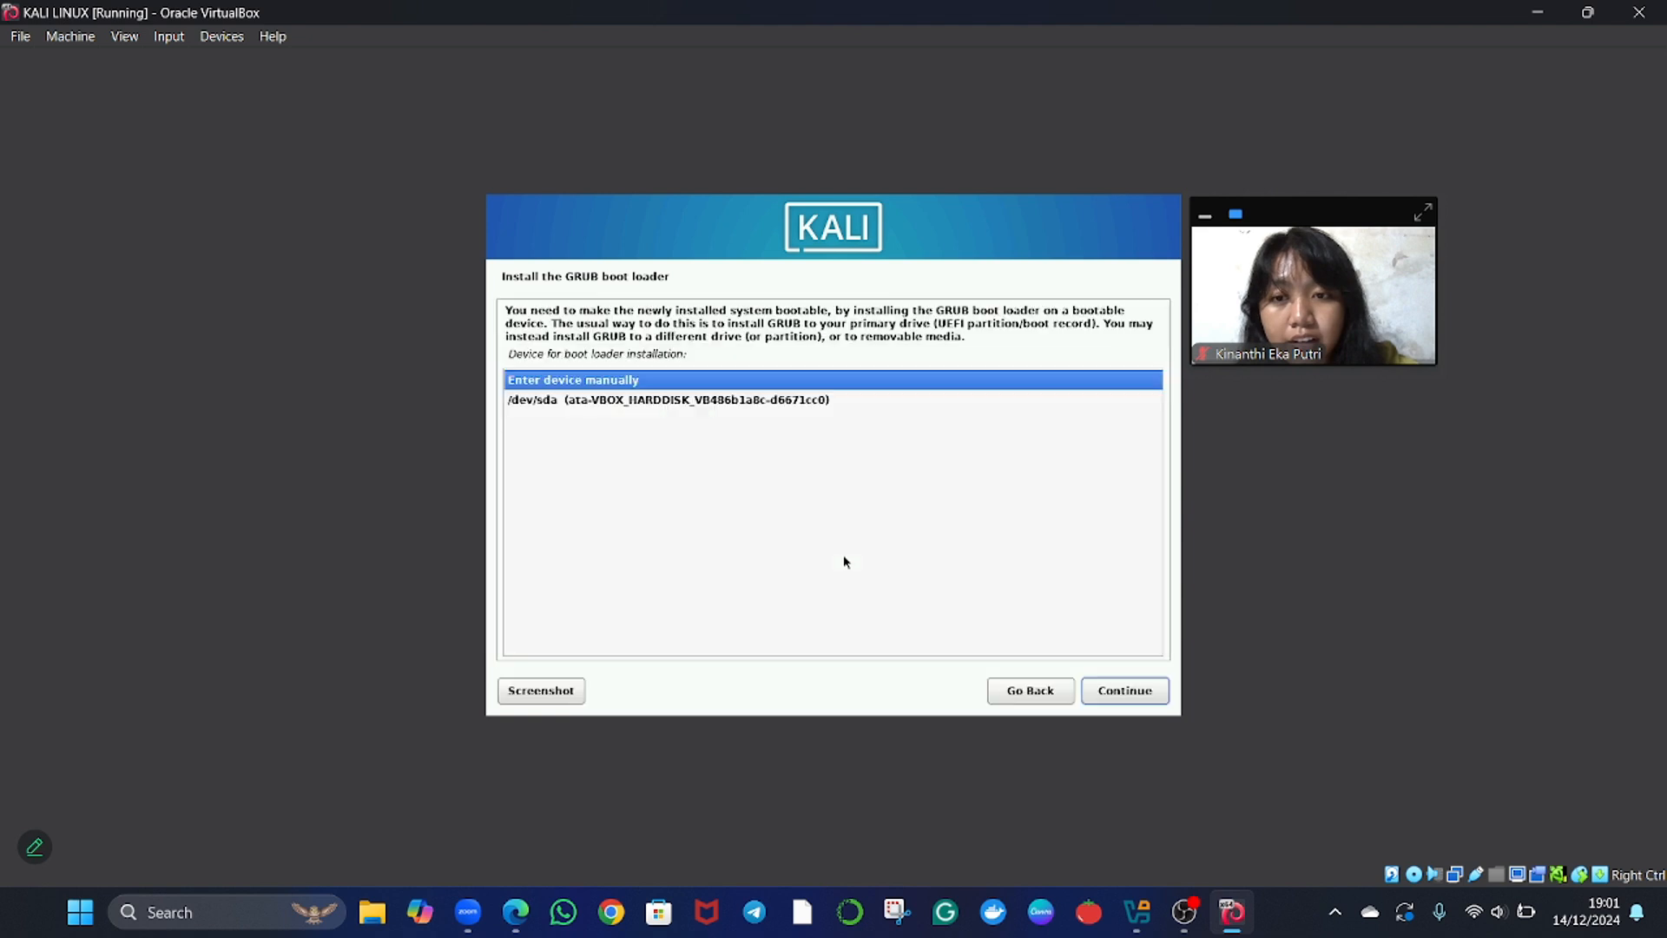
Choose /dev/sda as the boot loader device and finish the installation by rebooting into the new system.
{"action": "key", "text": "Down"}
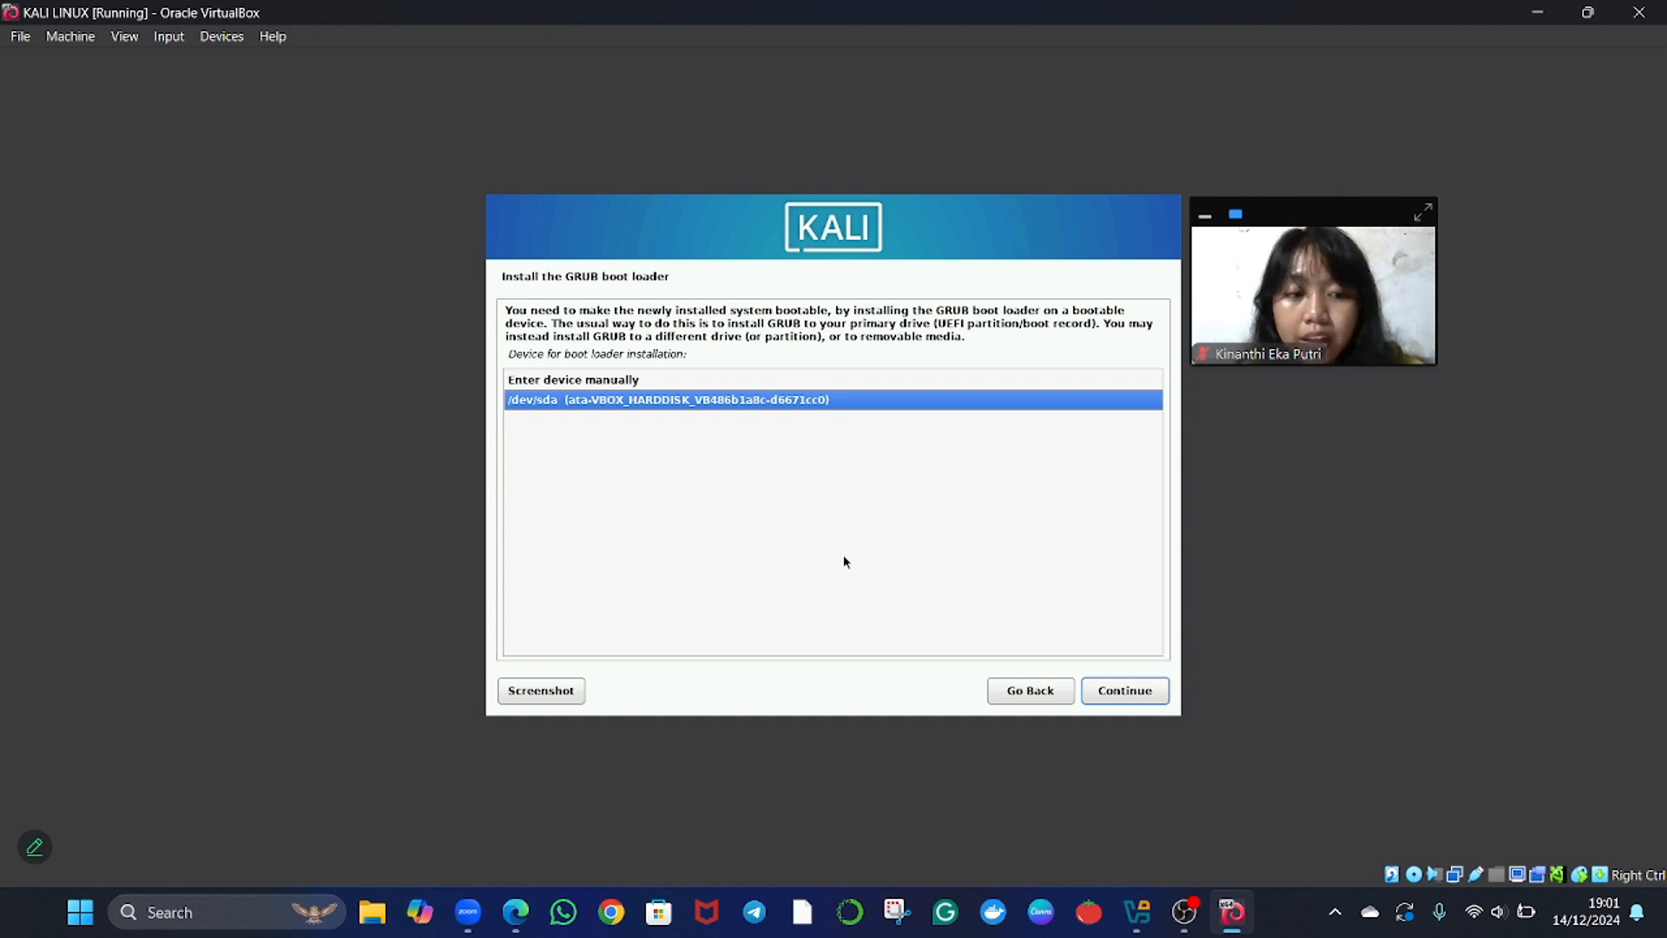
{"action": "key", "text": "Return"}
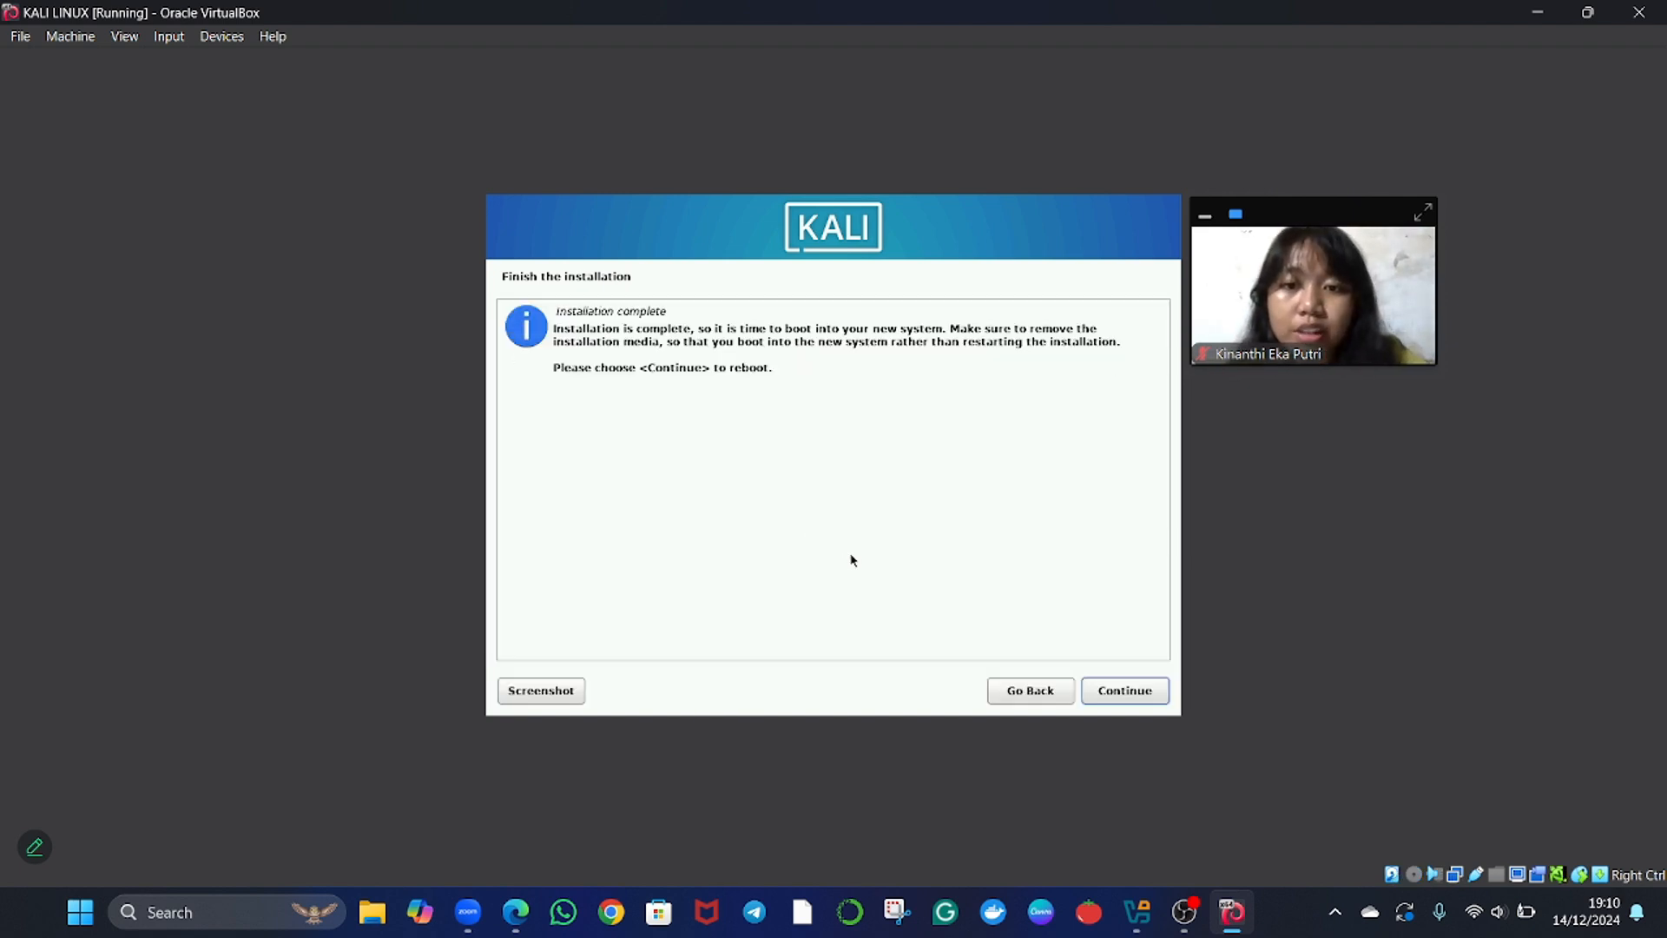
{"action": "left_click", "coordinate": [1125, 692]}
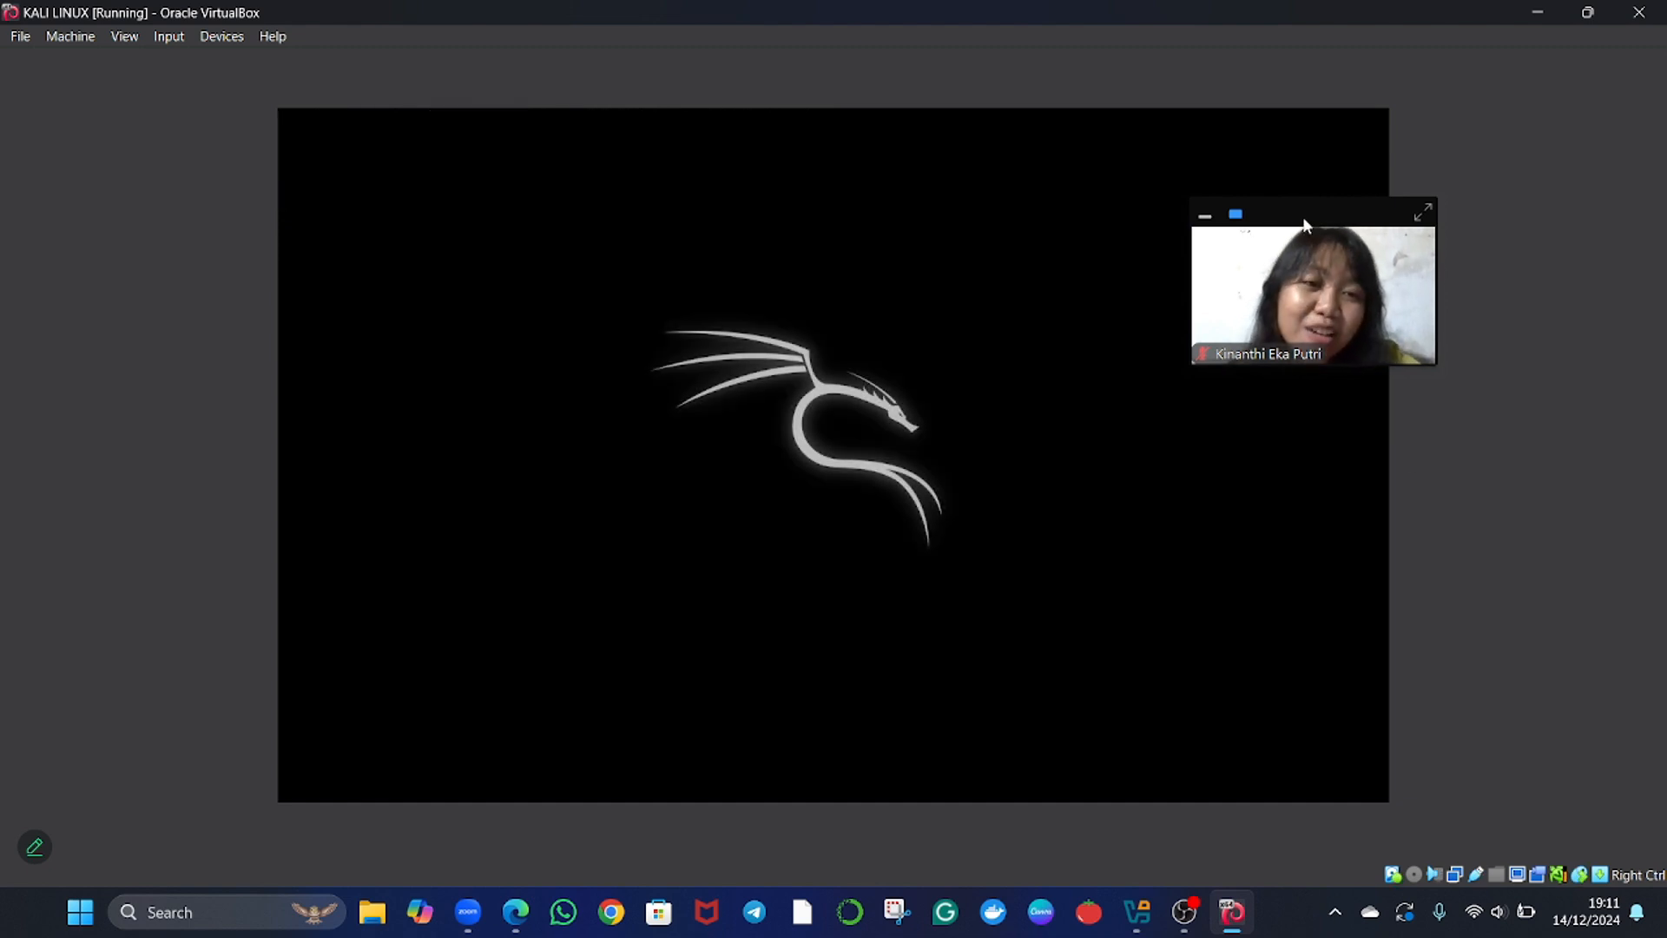
Log in to the new Kali system with the account username and password.
{"action": "left_click_drag", "start_coordinate": [1304, 219], "coordinate": [1349, 134]}
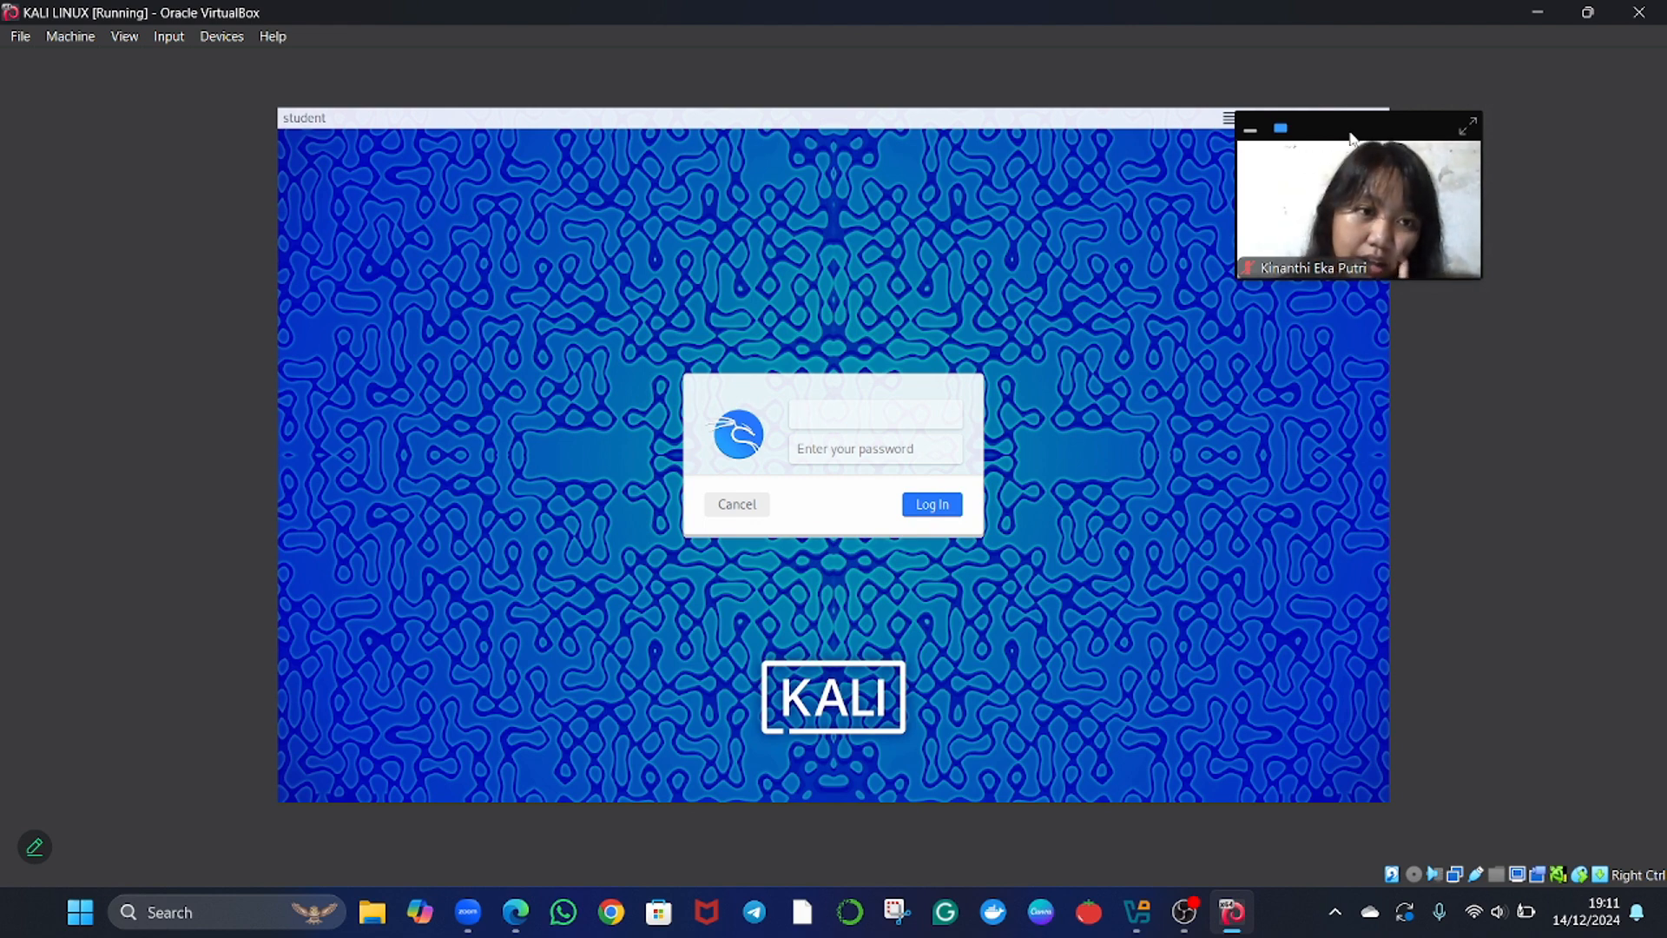
{"action": "type", "text": "ki"}
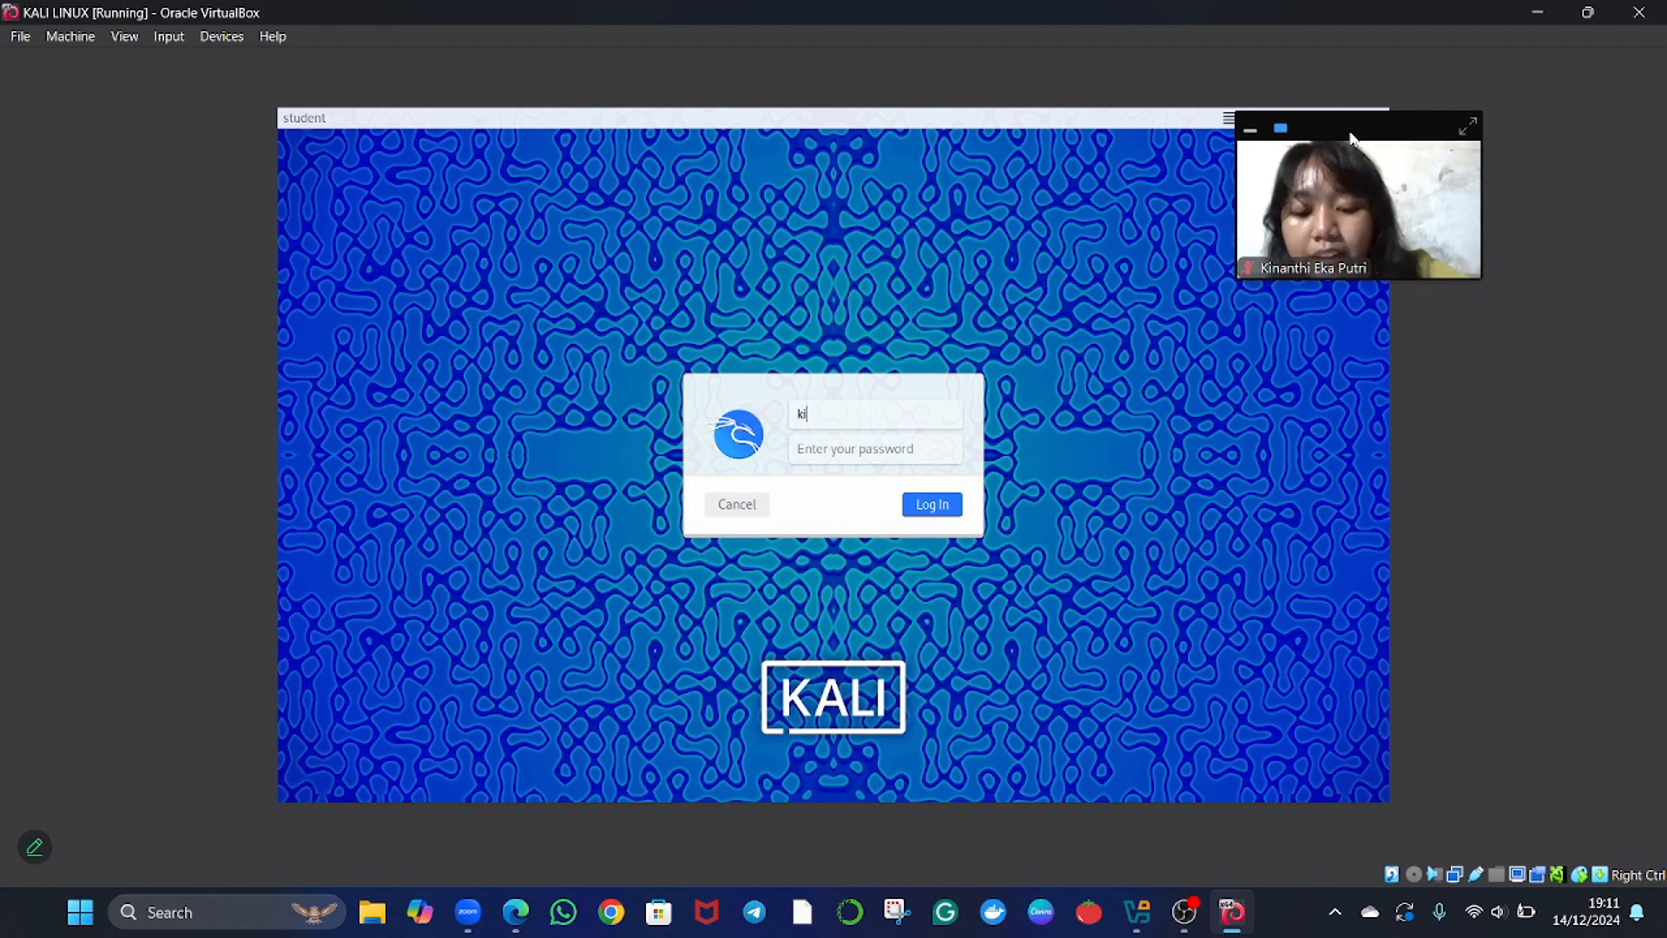
{"action": "type", "text": "nan"}
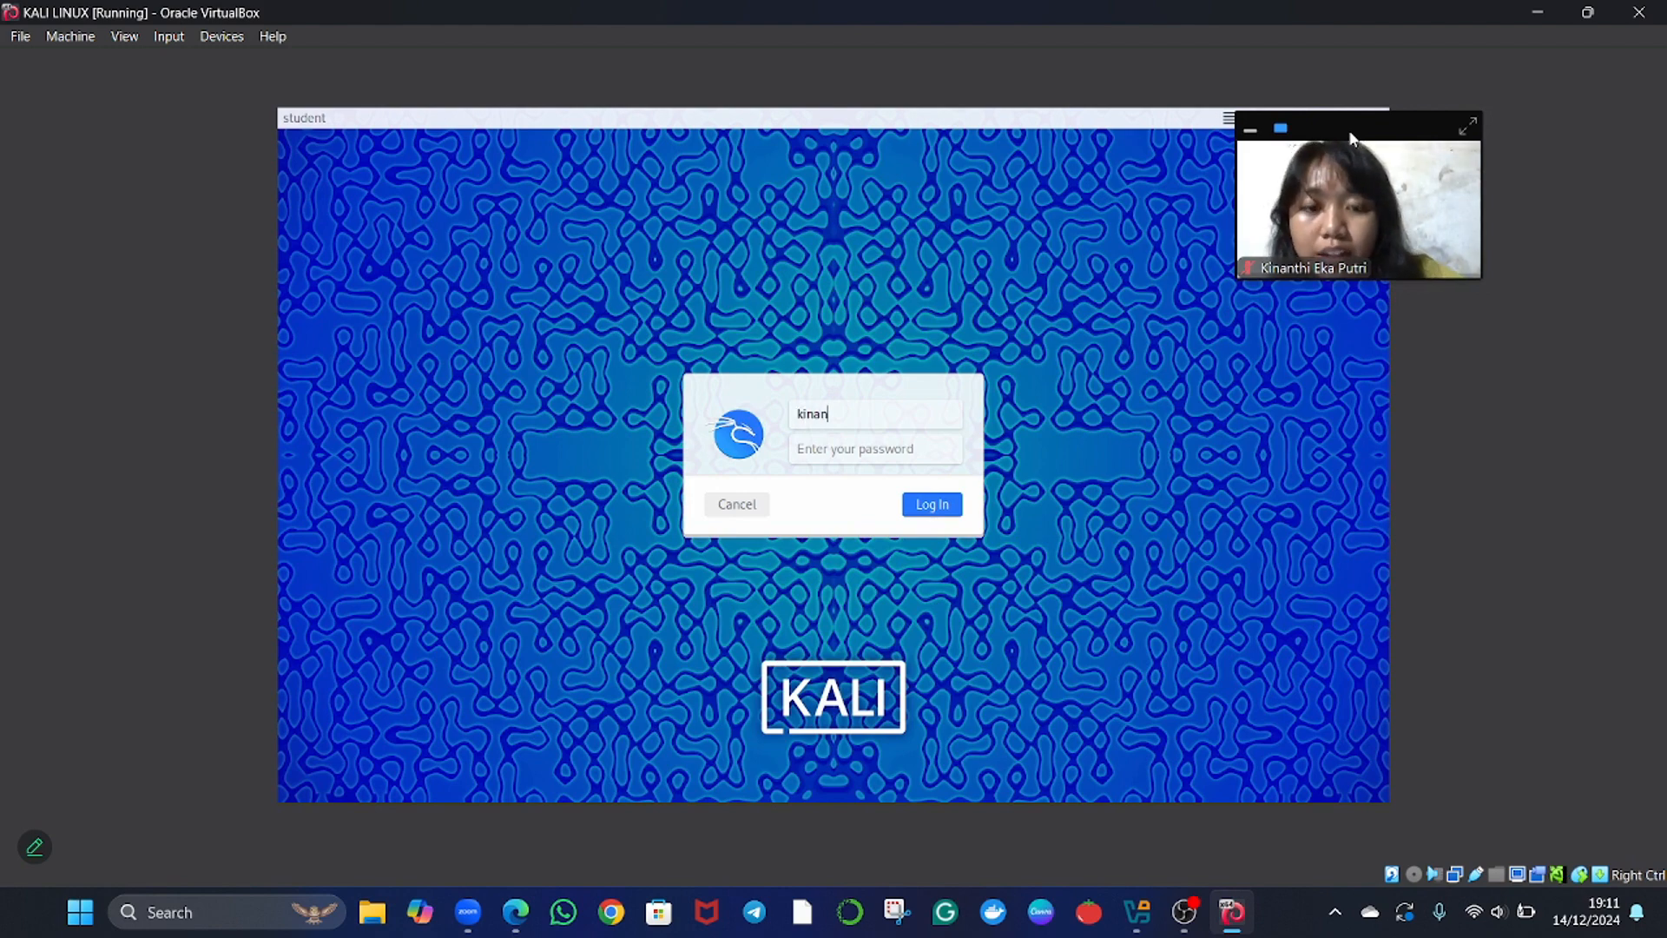
{"action": "key", "text": "Tab"}
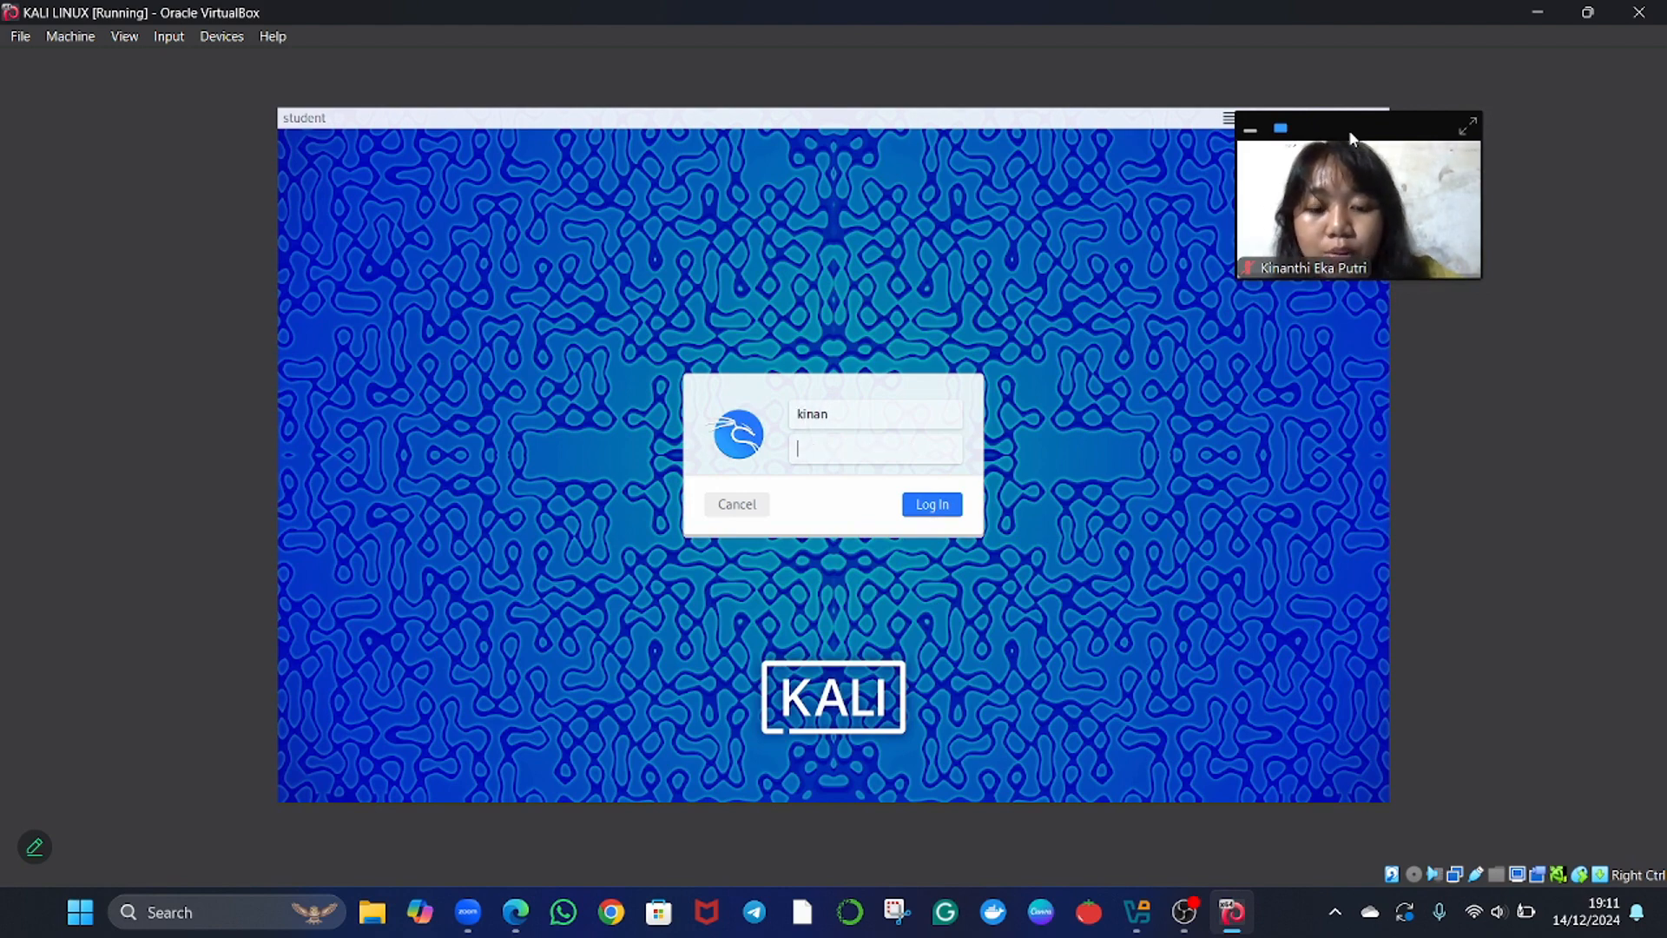
{"action": "type", "text": "••••"}
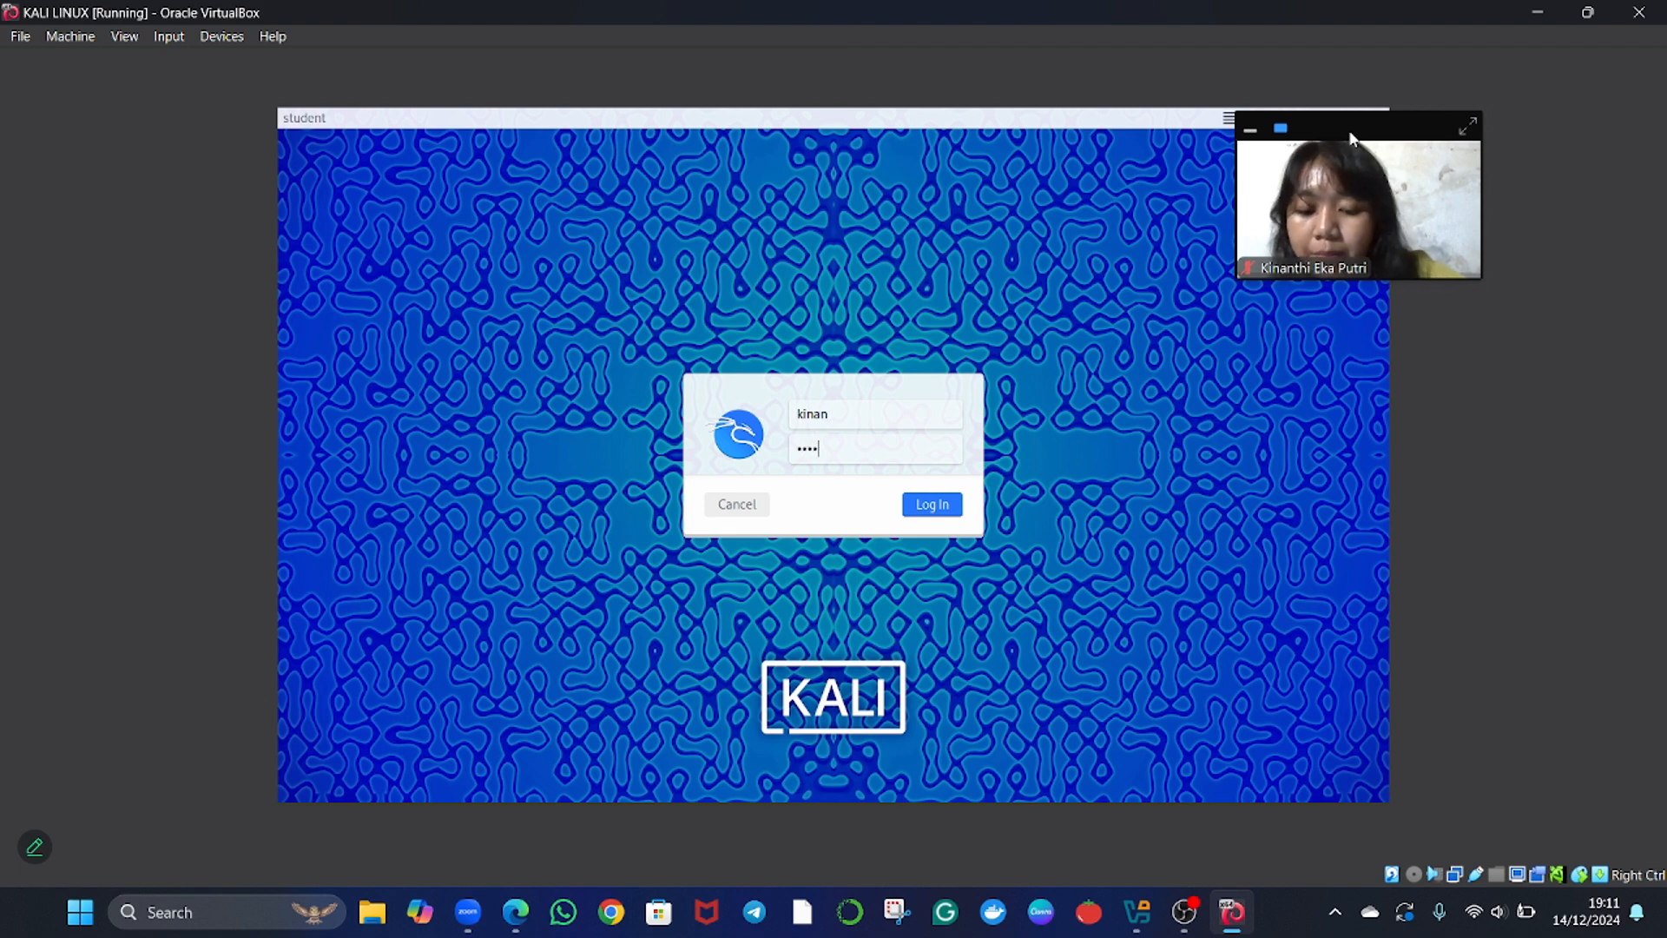
{"action": "type", "text": "••"}
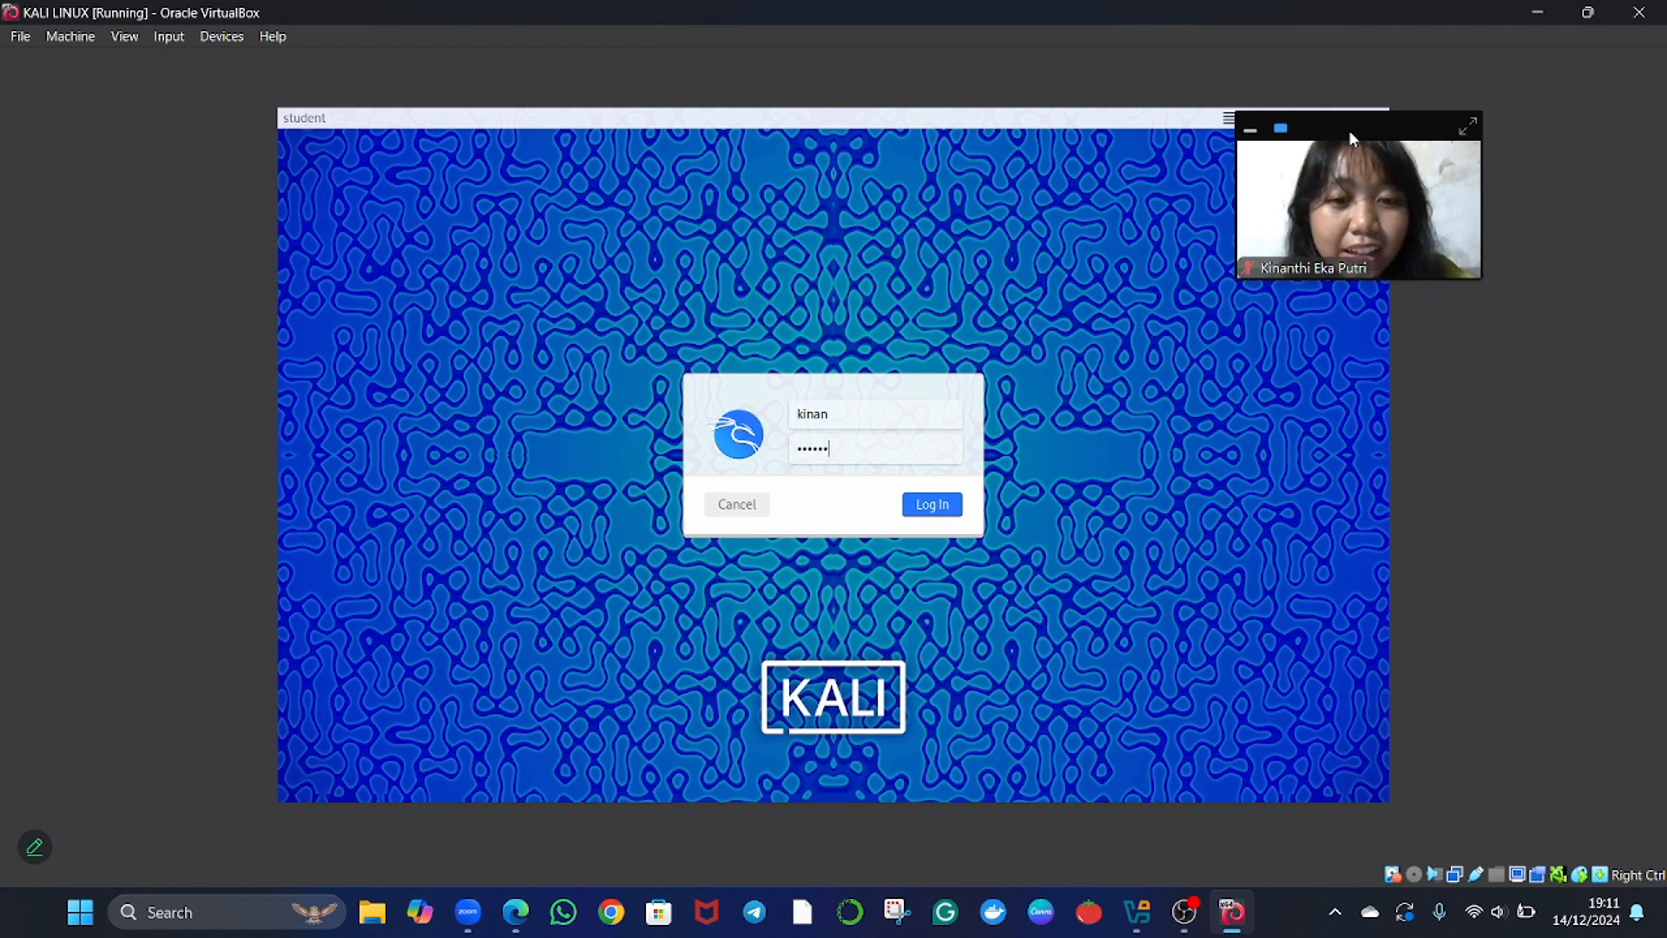
{"action": "key", "text": "Return"}
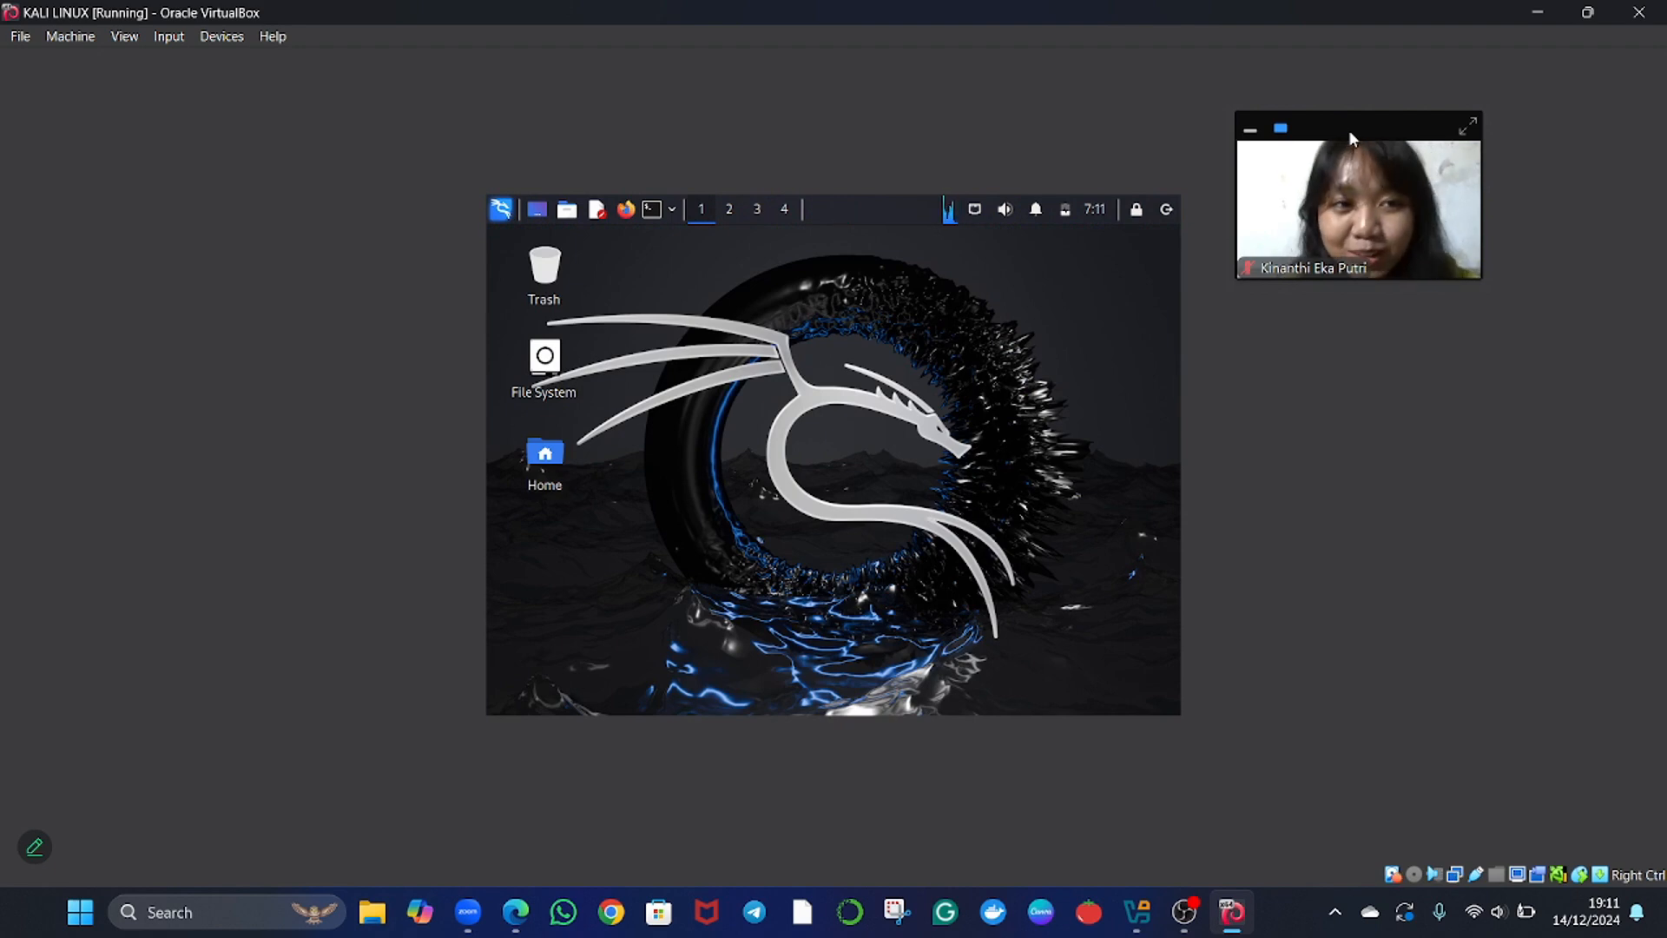
{"action": "left_click_drag", "start_coordinate": [1347, 128], "coordinate": [1304, 211]}
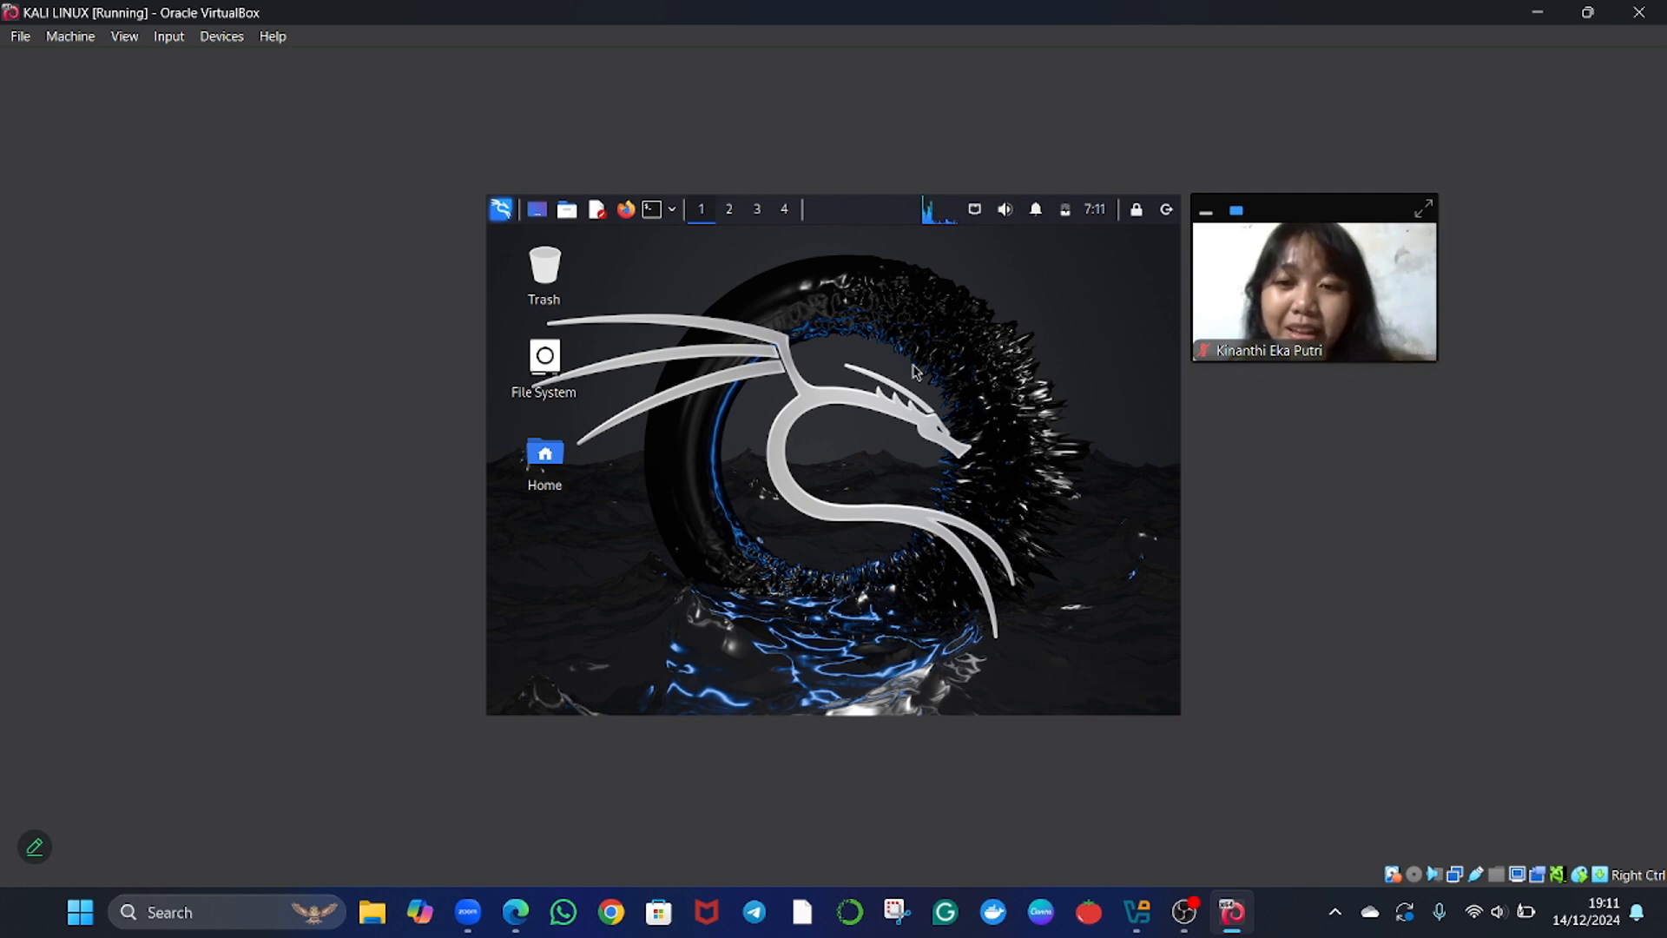
Open the Home folder from the desktop and look through its Documents, Music, Videos, Pictures and Desktop folders.
{"action": "left_click", "coordinate": [545, 457]}
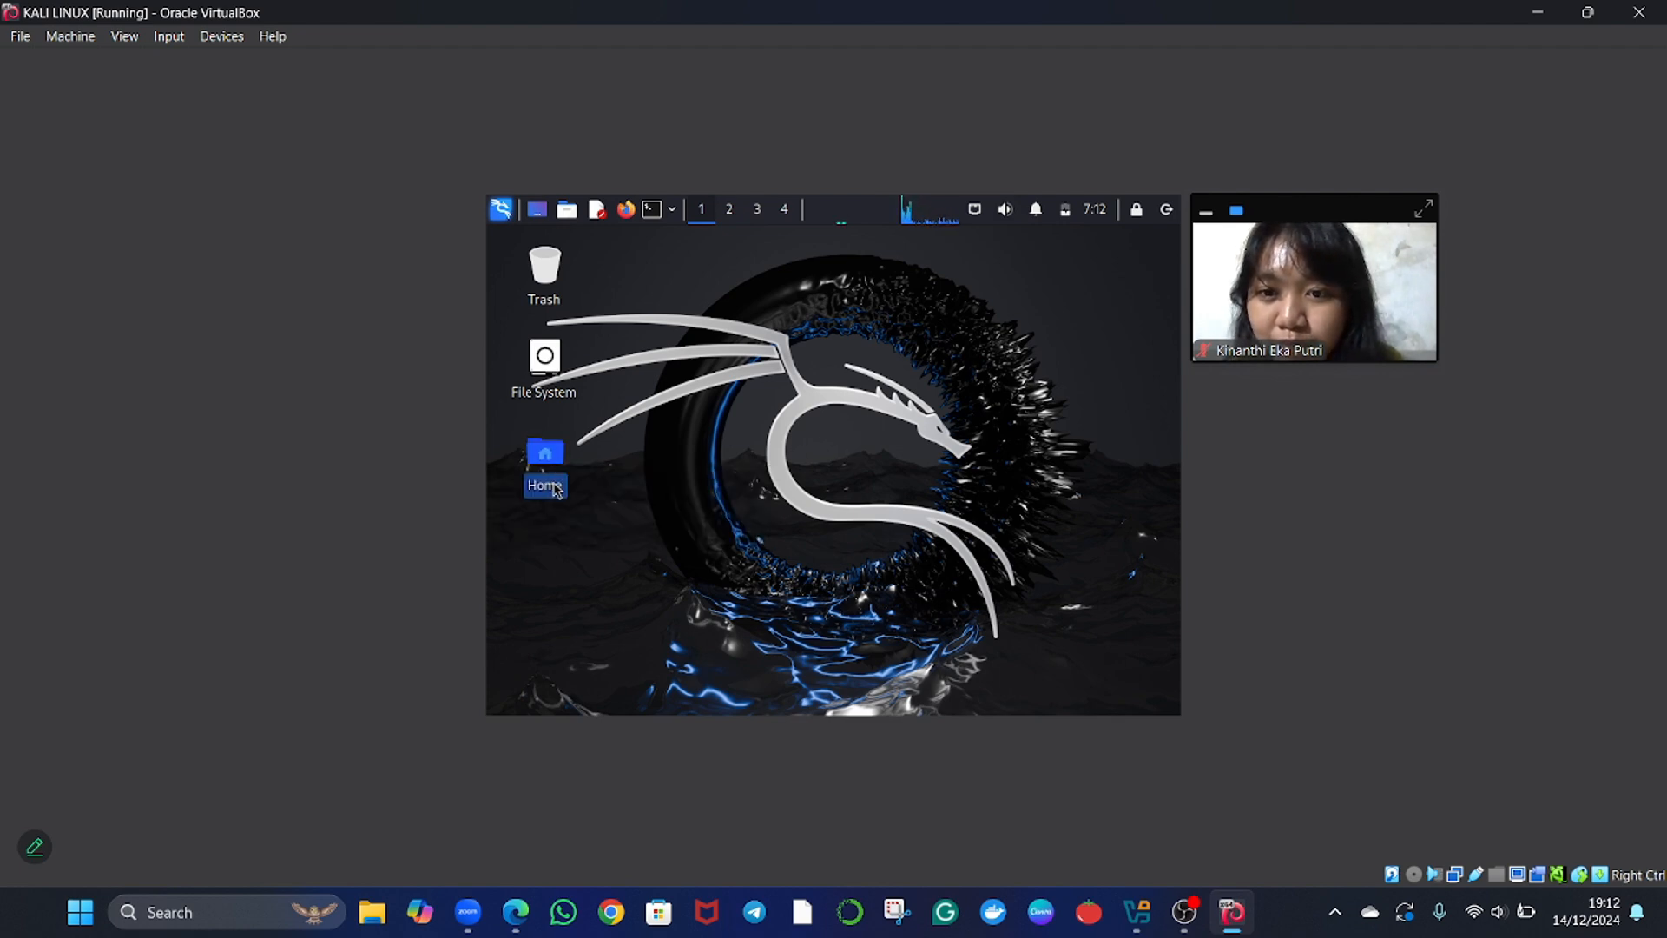
{"action": "double_click", "coordinate": [547, 455]}
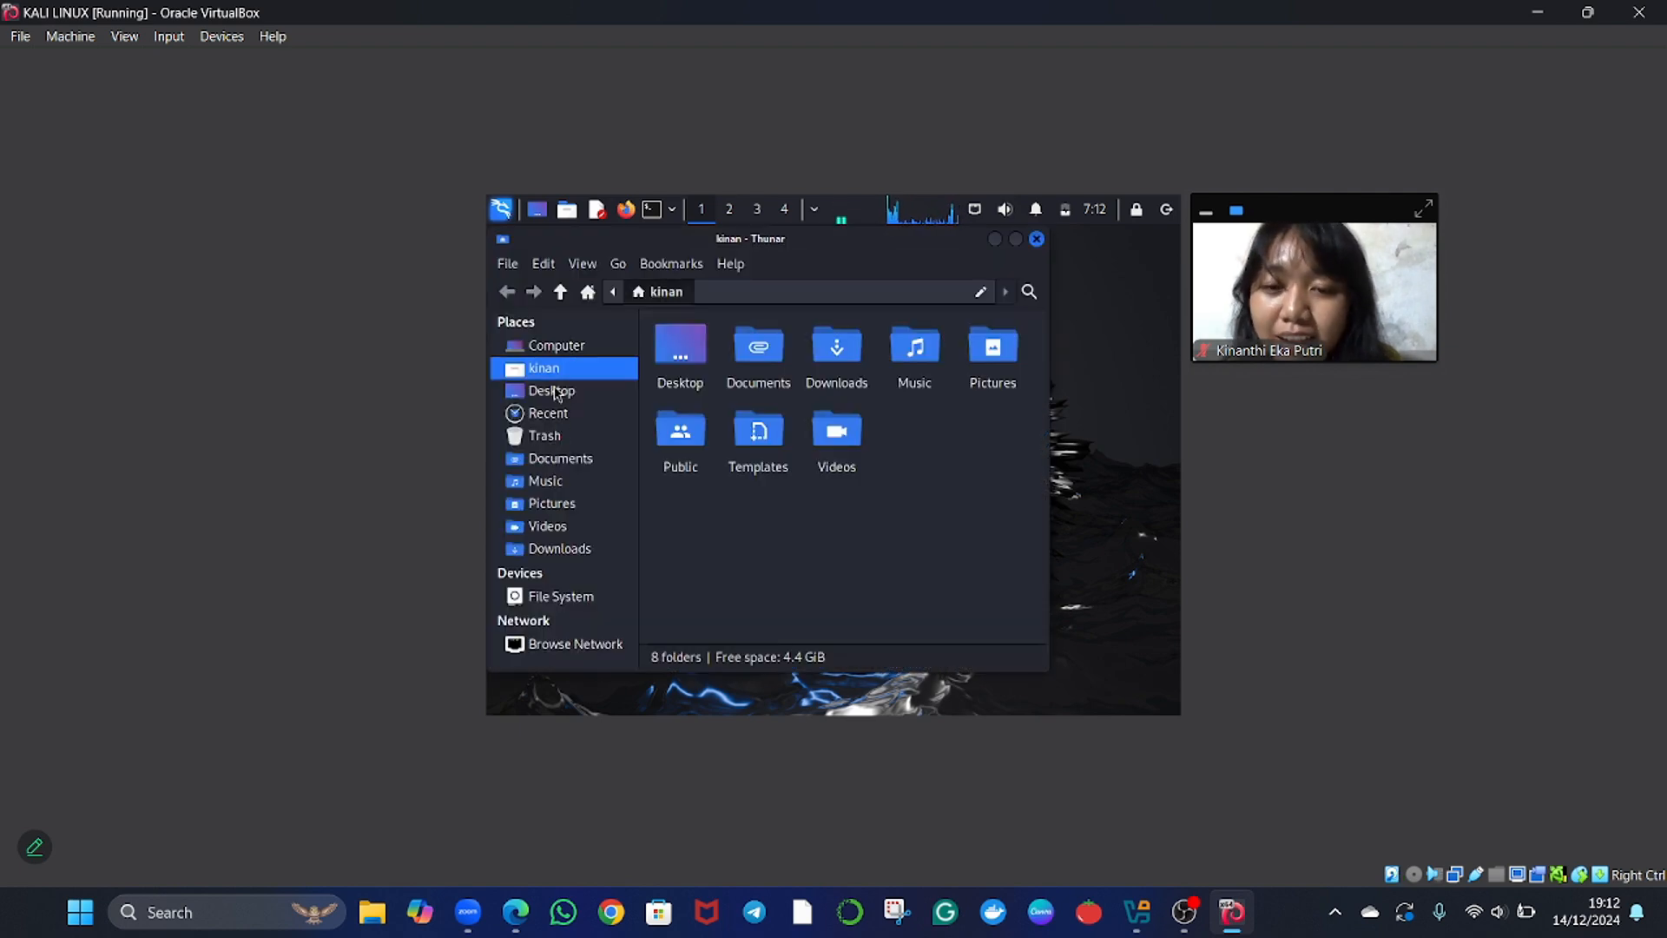
{"action": "left_click", "coordinate": [554, 460]}
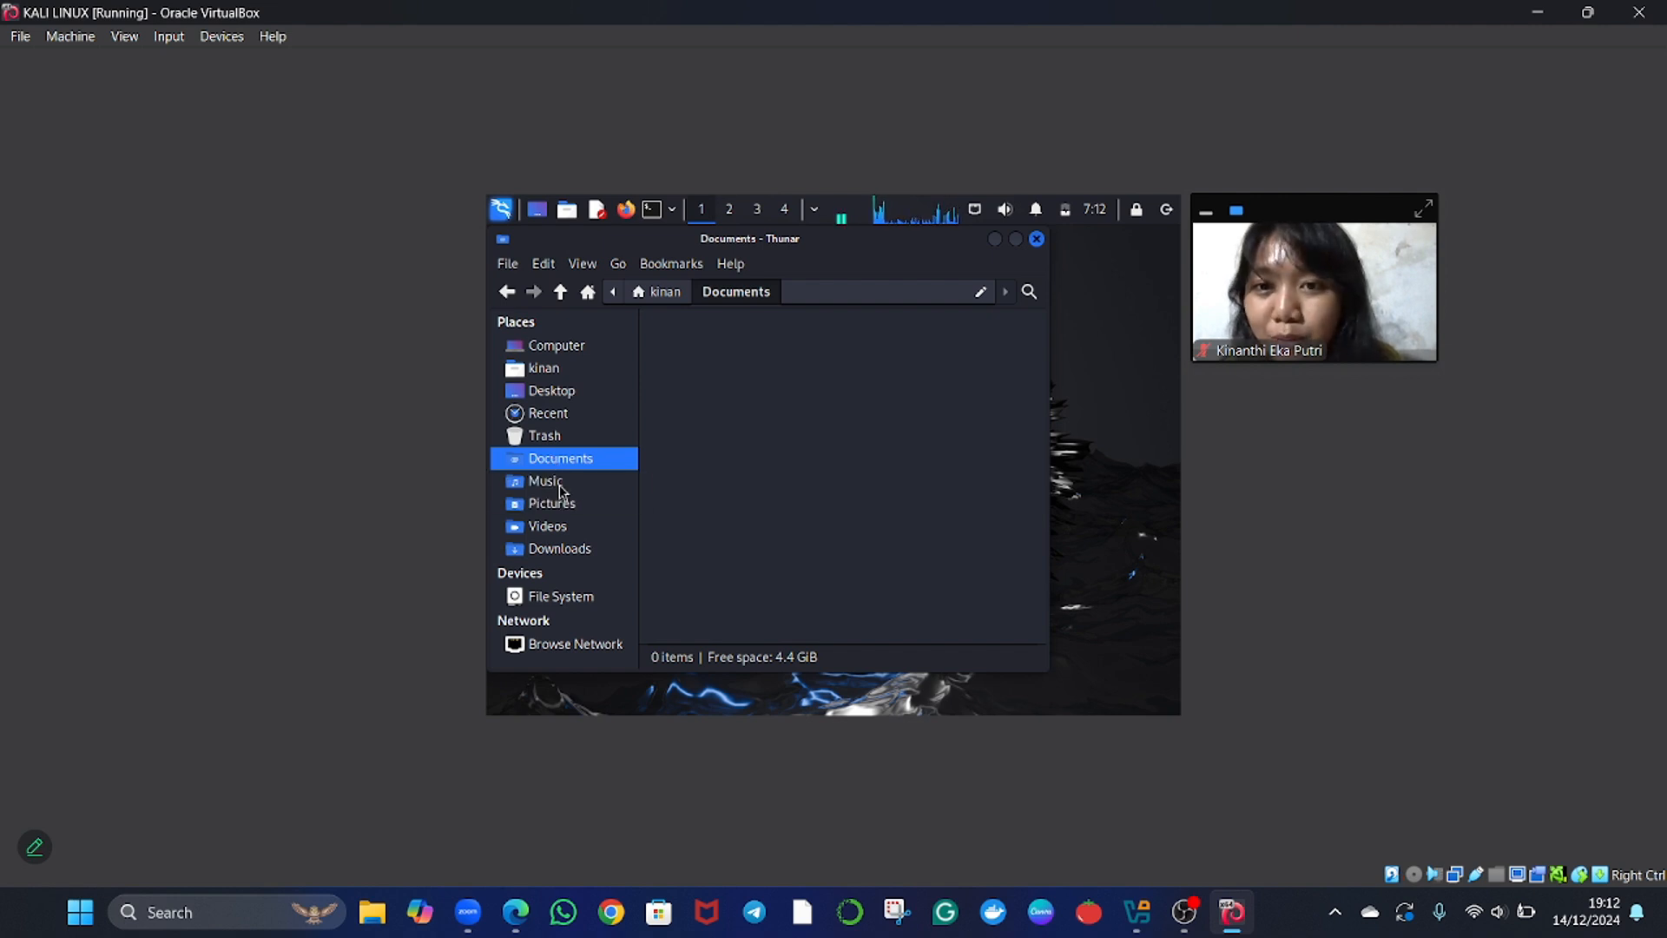
{"action": "left_click", "coordinate": [556, 484]}
{"action": "left_click", "coordinate": [563, 526]}
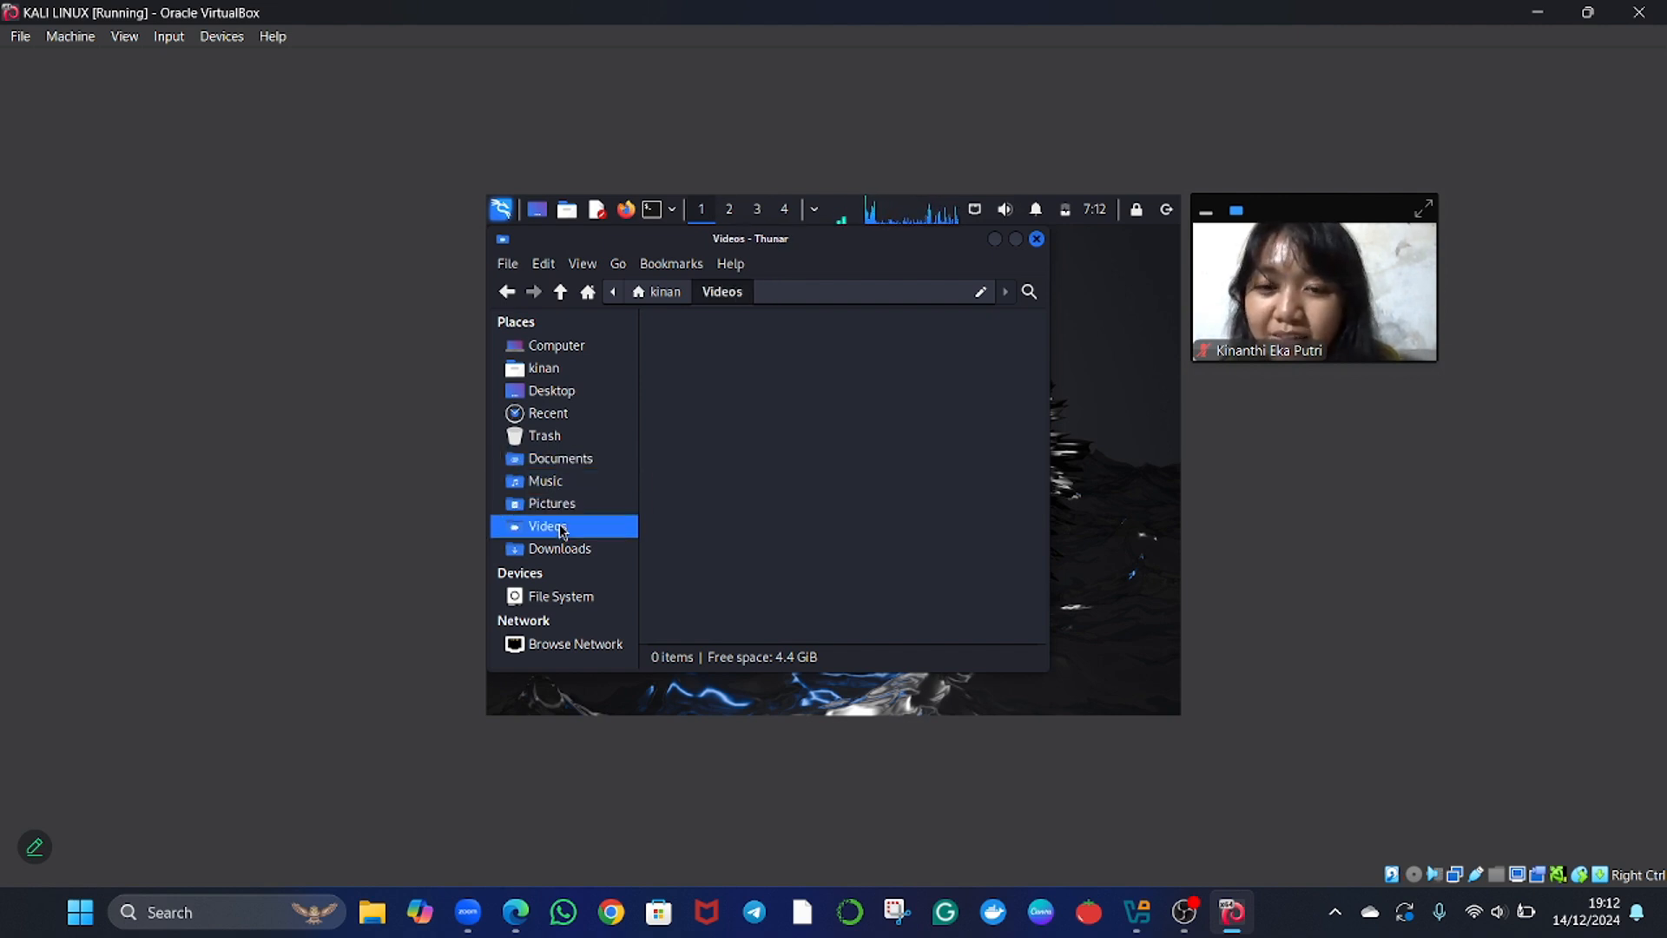
{"action": "left_click", "coordinate": [554, 505]}
{"action": "left_click", "coordinate": [549, 392]}
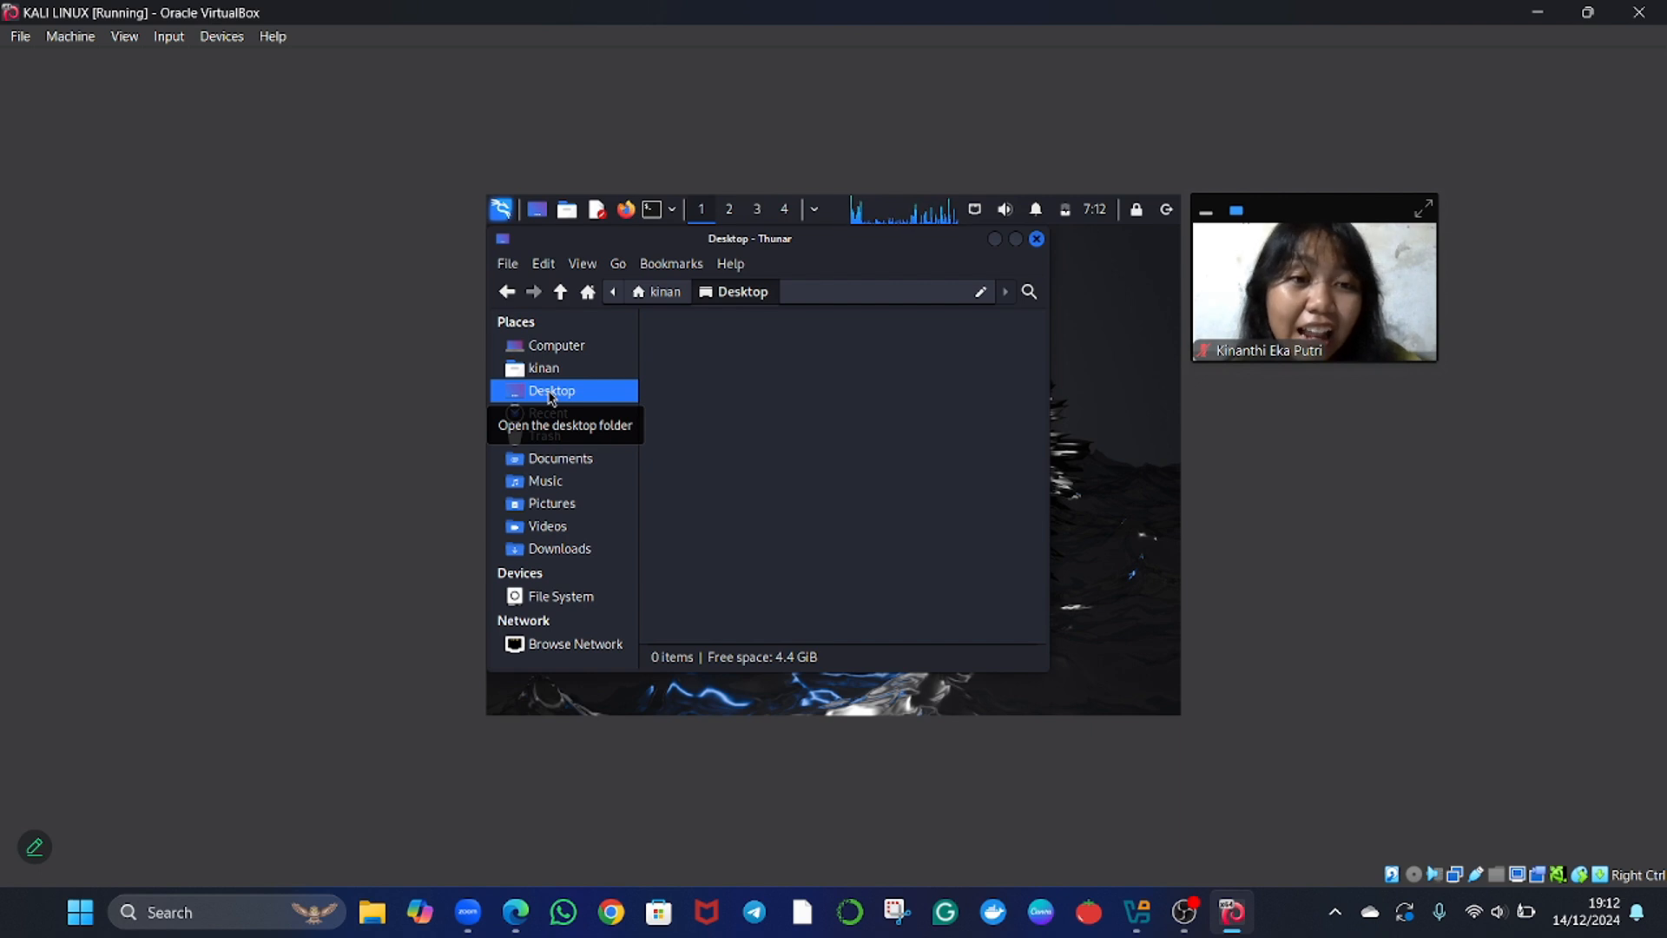